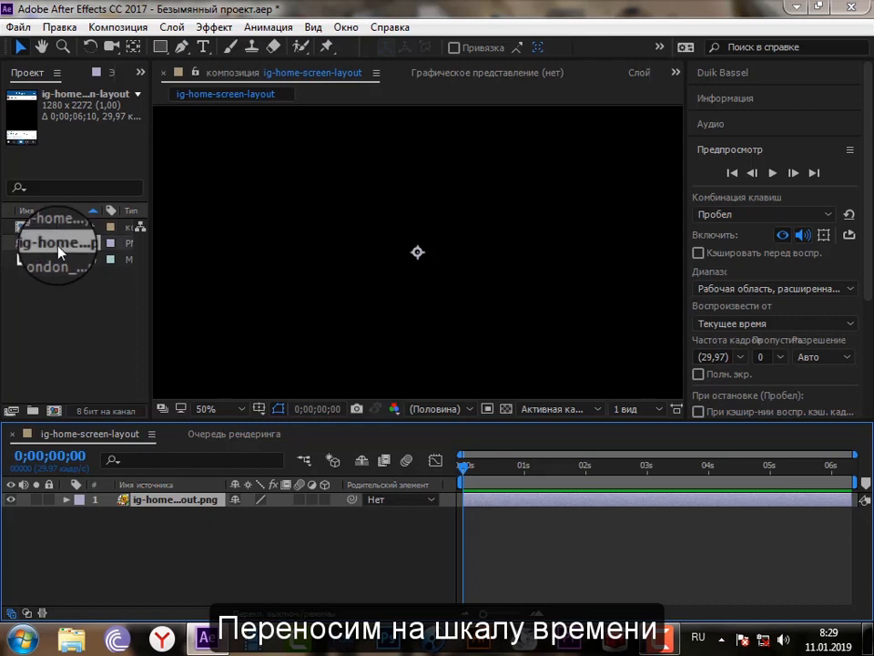
- Add the London_Bus.mp4 footage to the timeline beneath the Instagram layout PNG layer
click(57, 262)
scroll(232, 319, down, 4)
scroll(234, 321, down, 1)
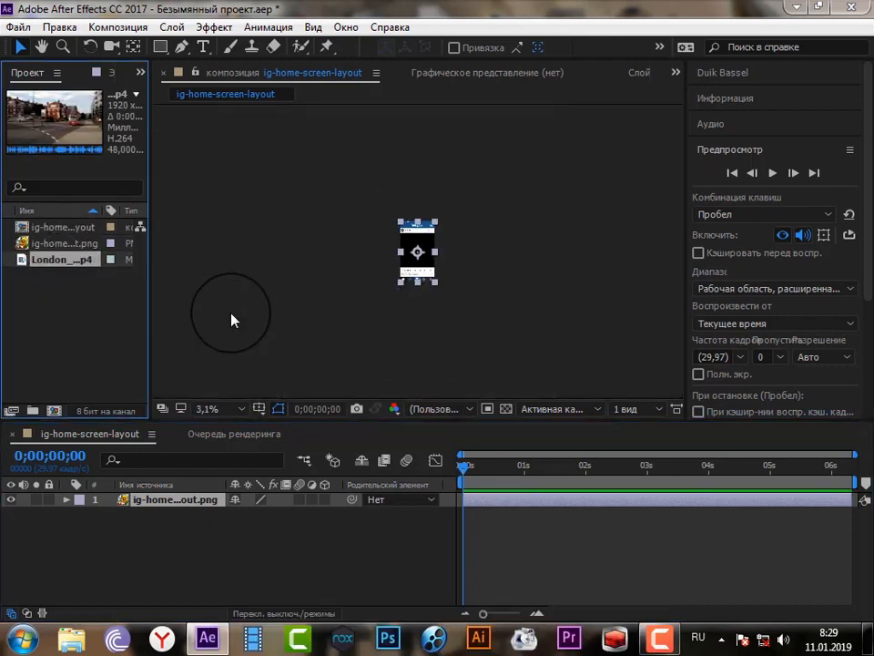
scroll(234, 320, up, 2)
drag(41, 264, 70, 506)
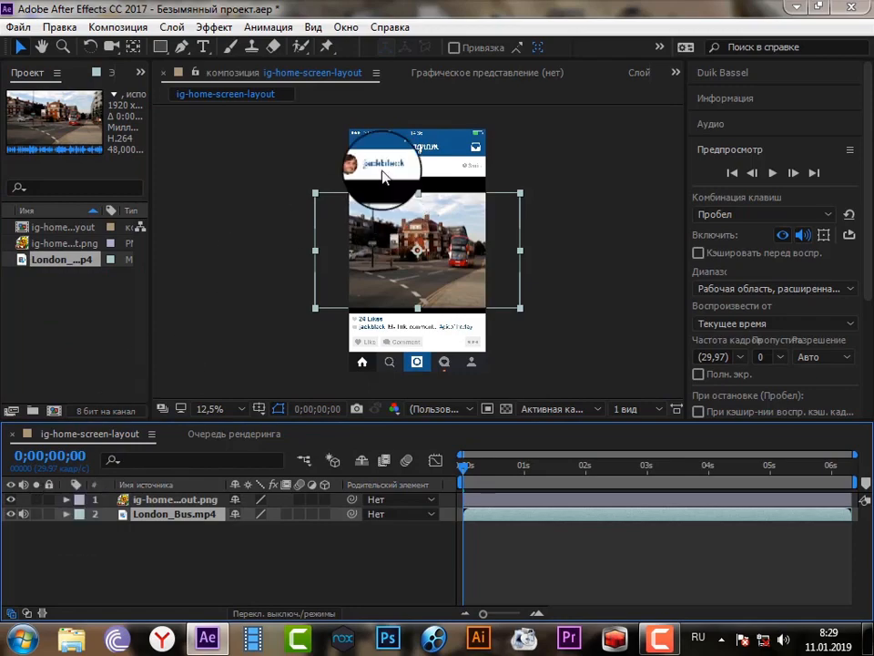
- Open the ig-home-screen-layout composition's settings and move the dialog clear of the preview
click(132, 33)
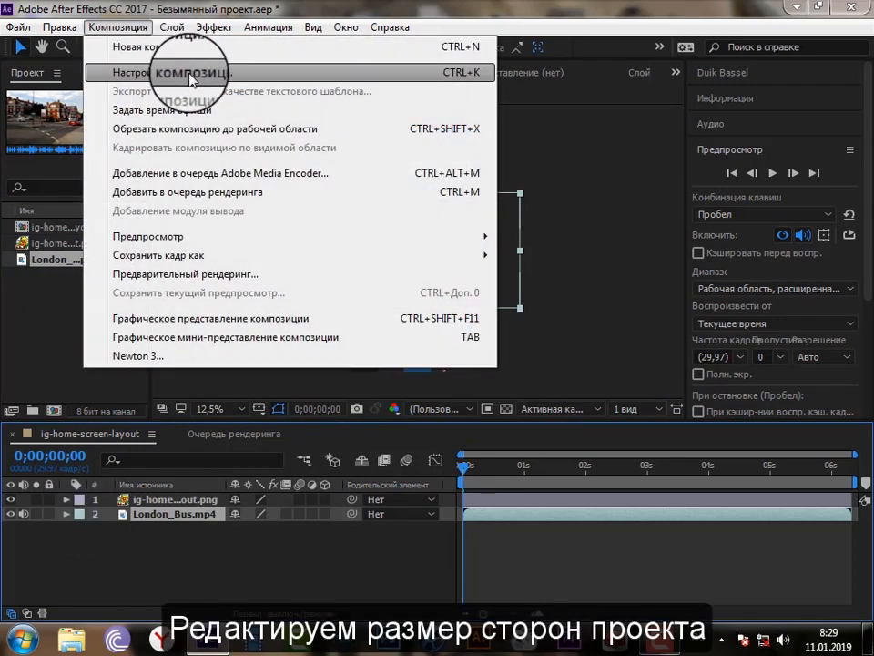
click(215, 72)
drag(301, 41, 648, 81)
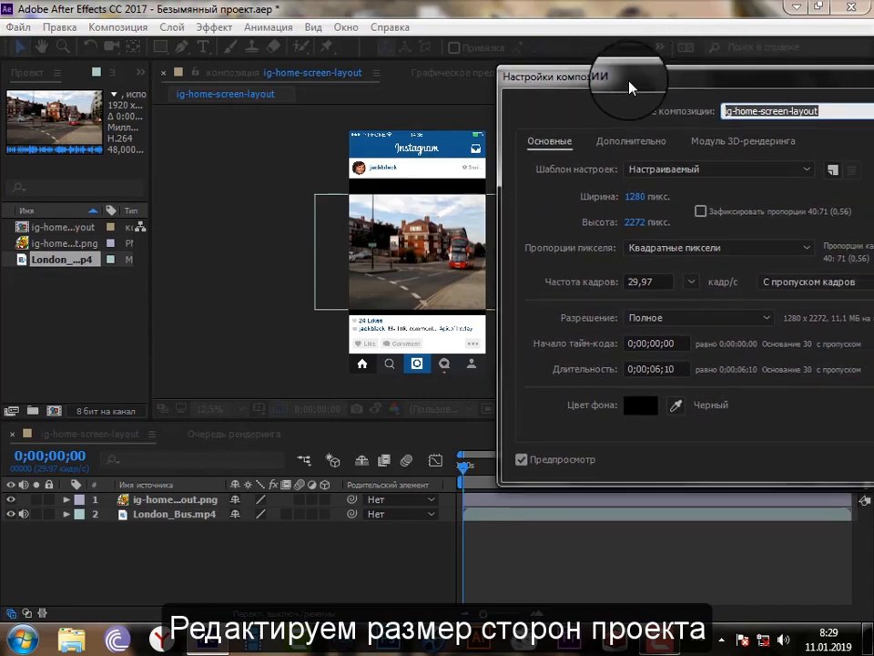
- Try the HDTV 1080 25, HDTV 1080 29,97 and HDV 1080 25 presets on the composition
click(661, 175)
click(358, 440)
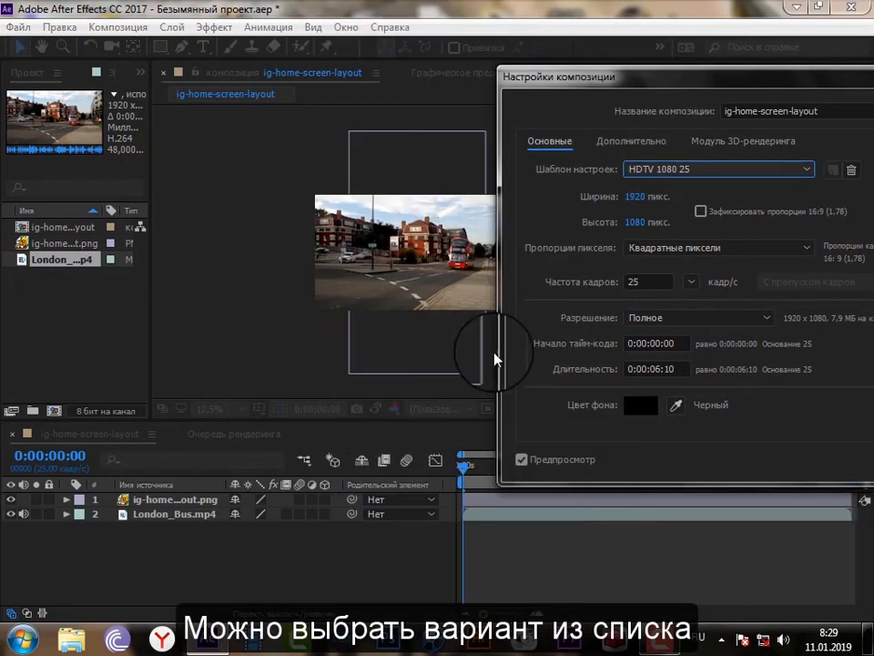
click(628, 171)
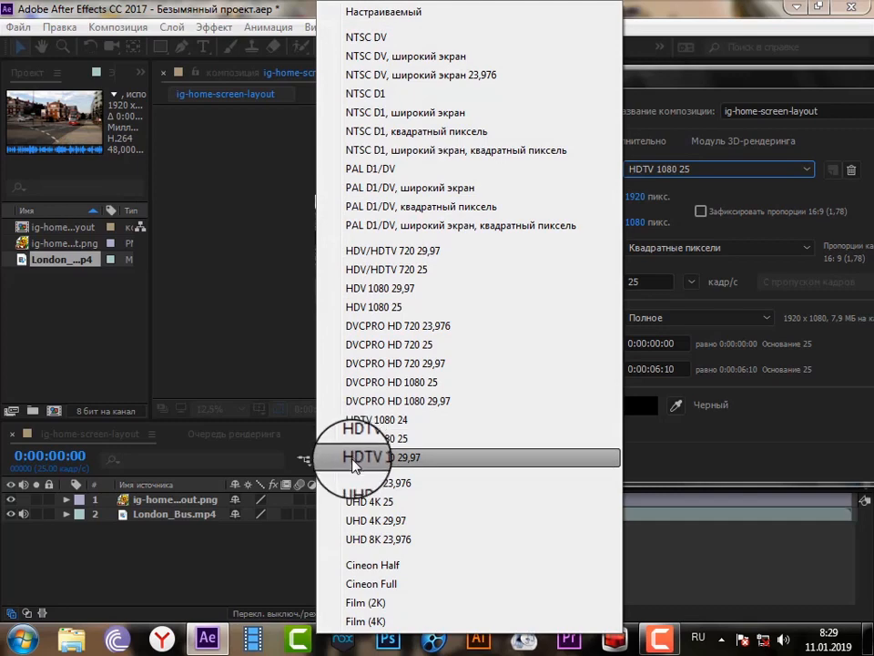
click(355, 457)
click(651, 172)
click(327, 307)
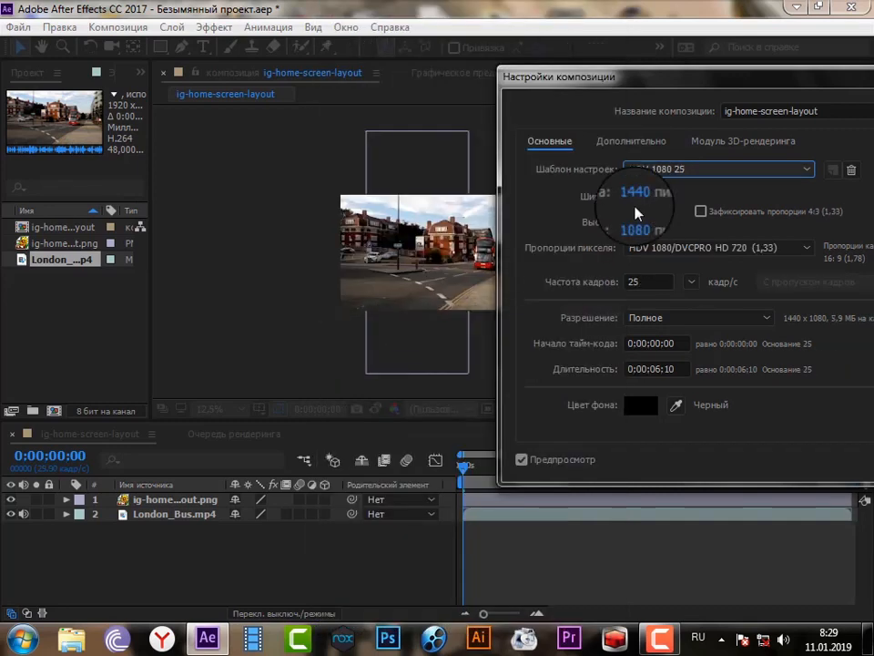
- Apply the HDV/HDTV 720 25 preset to the composition, change its width to 810 px and accept the settings
click(662, 173)
click(387, 269)
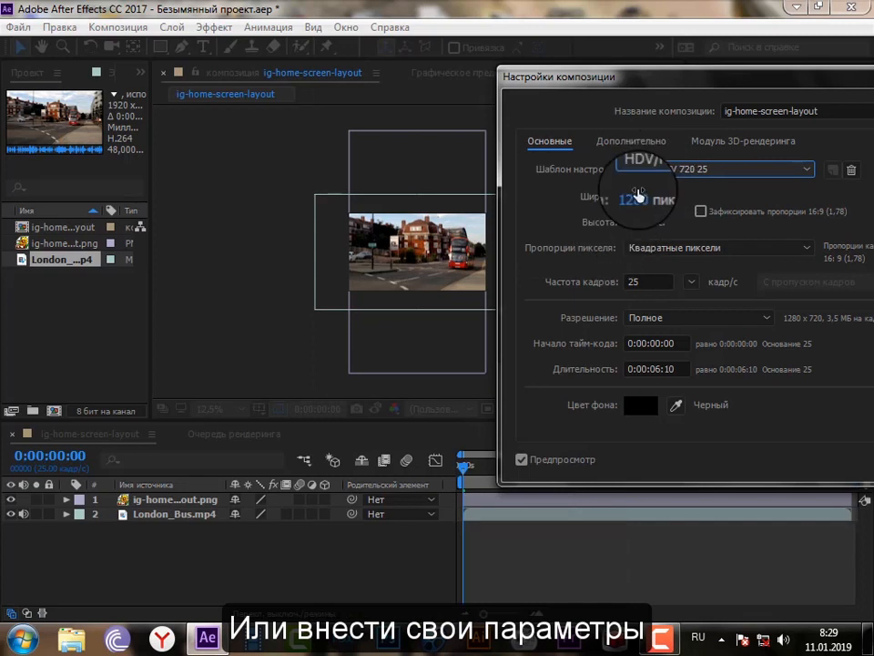
drag(637, 207, 568, 195)
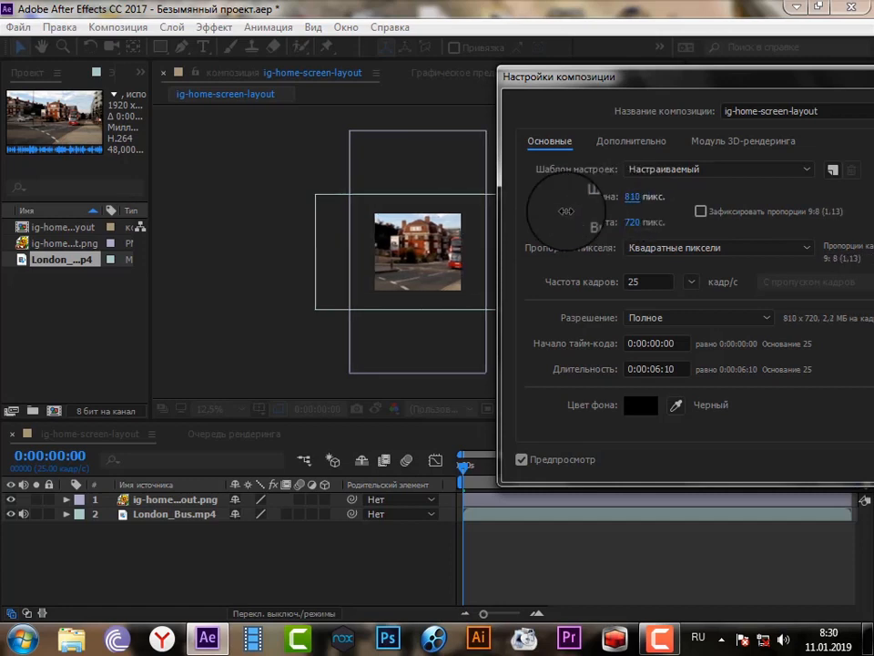
drag(593, 76, 315, 112)
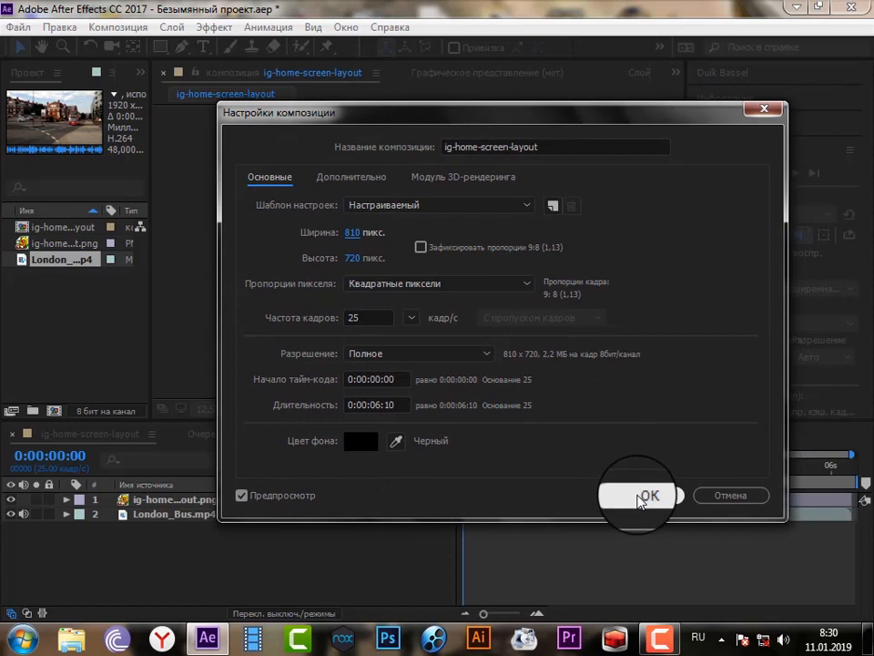
click(642, 497)
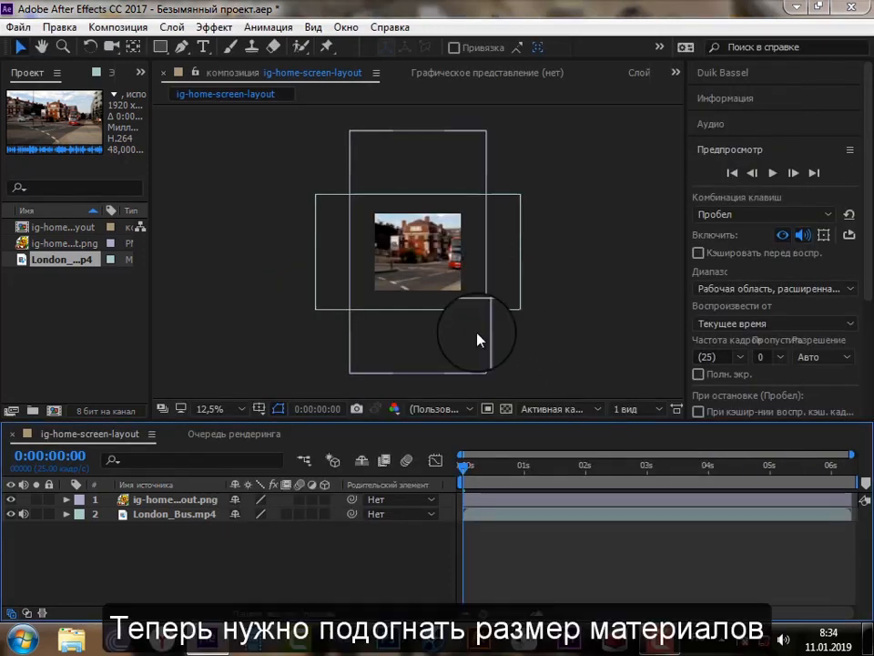
- Scale the Instagram layout PNG layer to 35% and set its vertical position to 333
scroll(443, 305, up, 1)
key(period)
key(comma)
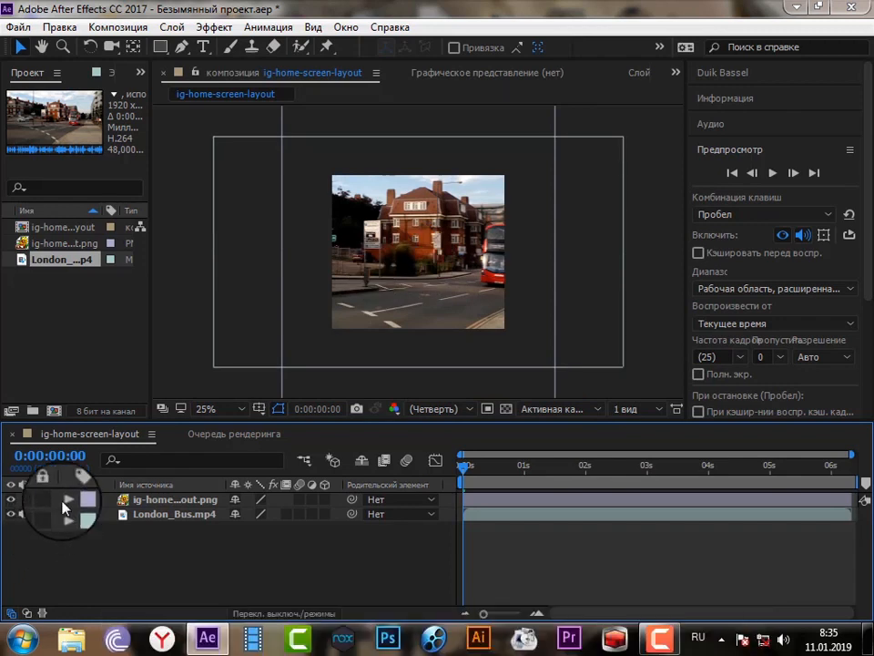
click(65, 499)
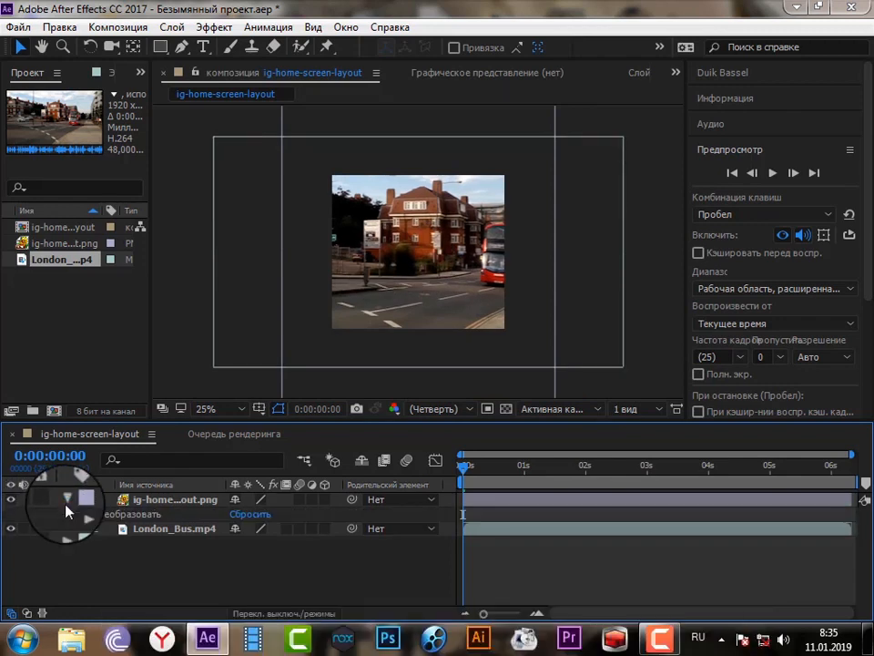
click(81, 515)
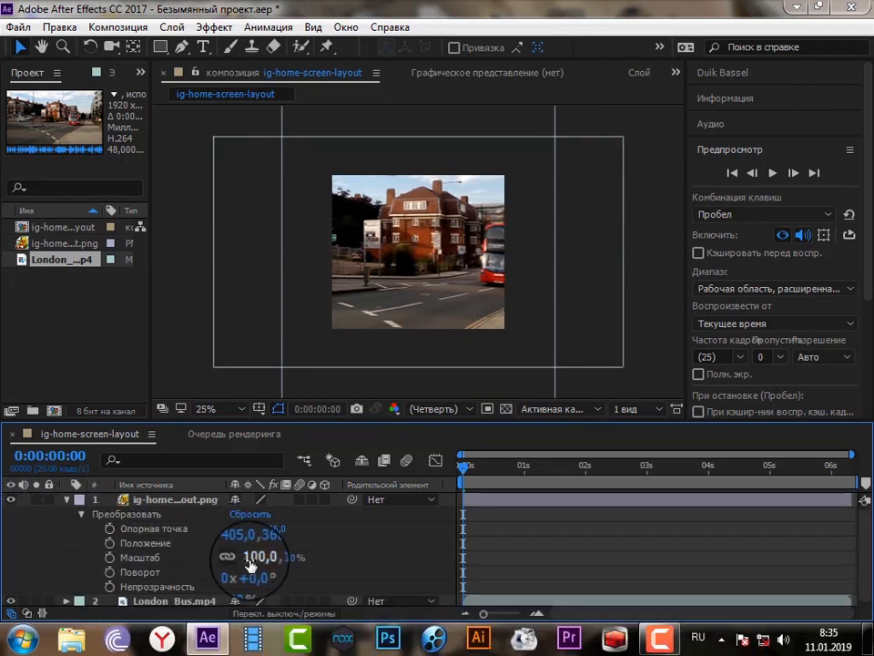
drag(251, 565, 209, 577)
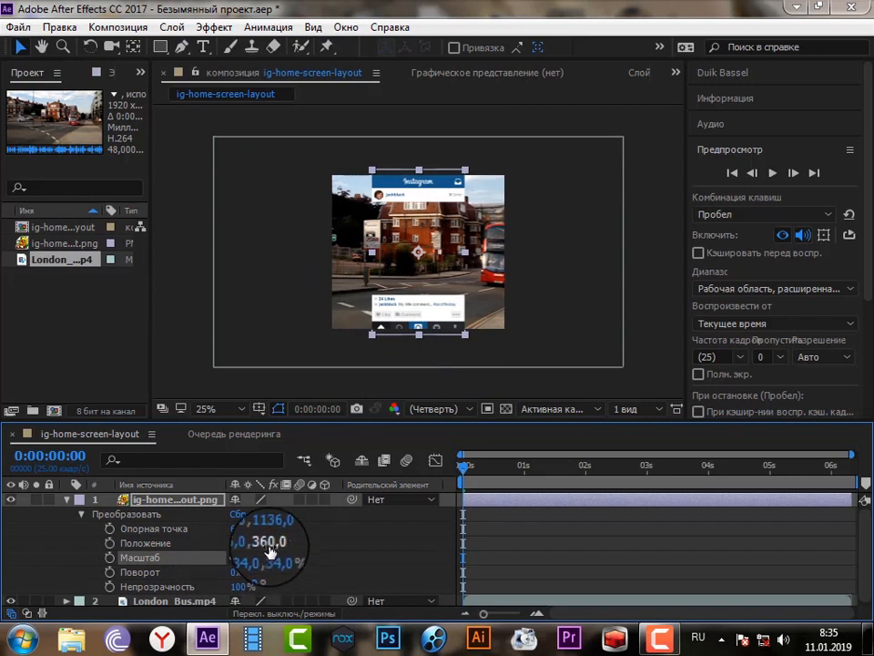
mouse_move(269, 546)
mouse_down()
mouse_move(235, 547)
mouse_move(251, 562)
mouse_move(288, 548)
mouse_move(270, 553)
mouse_up()
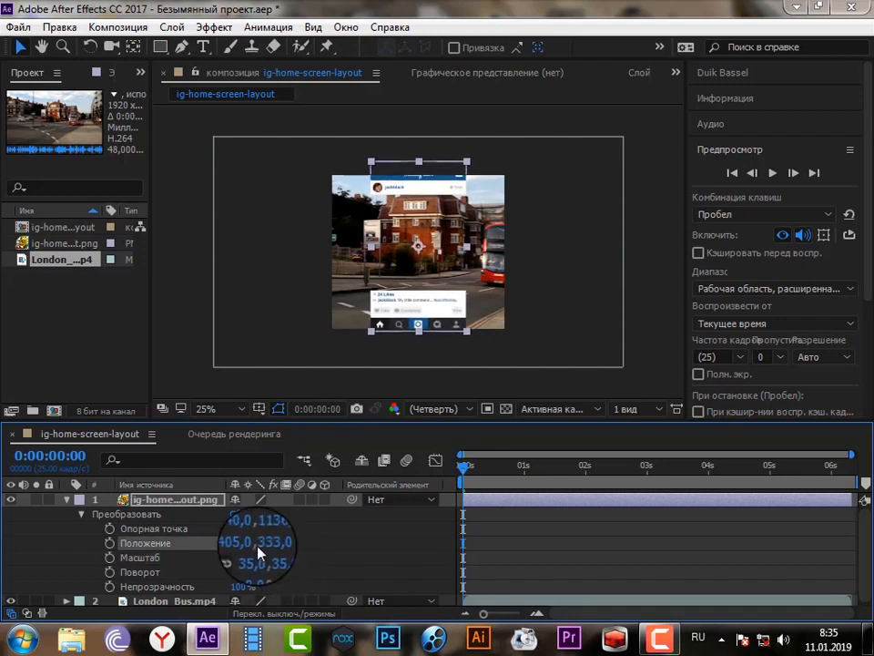
click(66, 500)
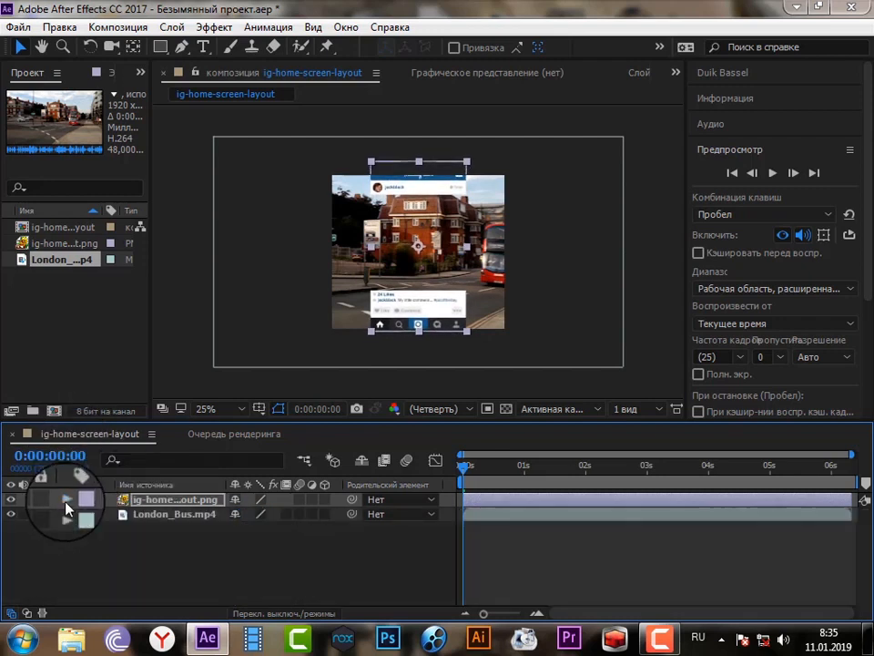
- Change the composition's background color to dark grey 3F3F3F
click(114, 516)
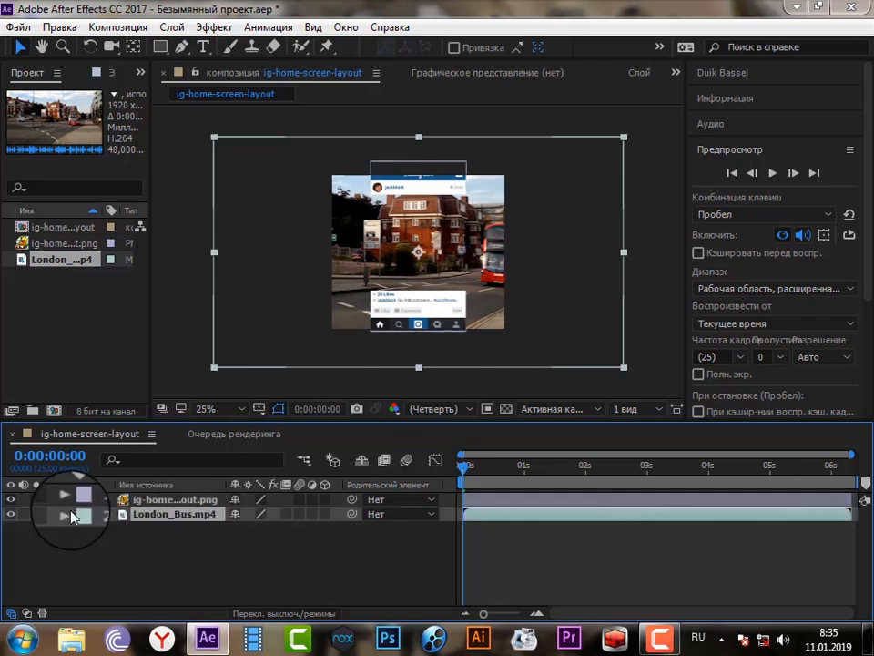
right_click(91, 533)
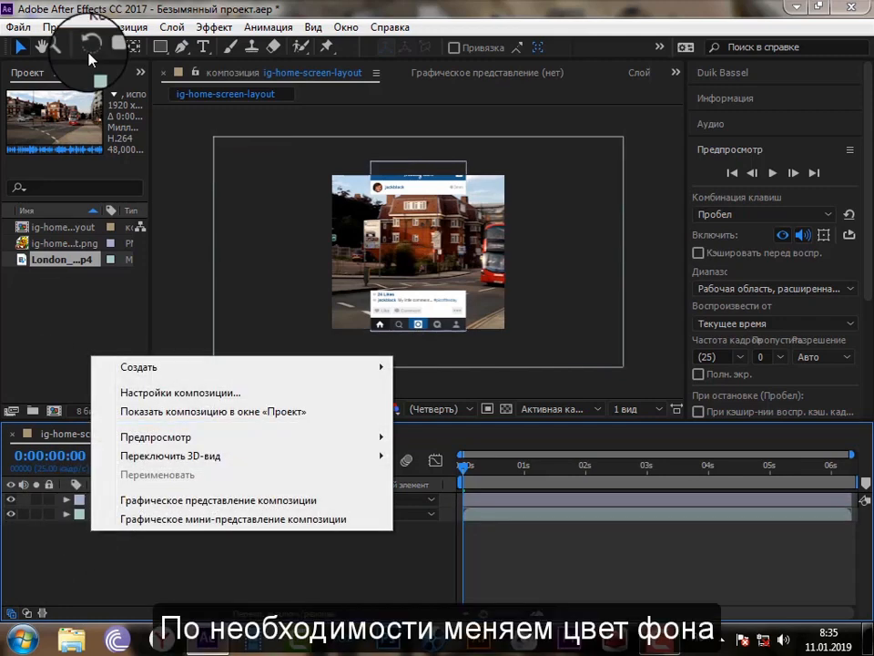
click(106, 29)
click(141, 73)
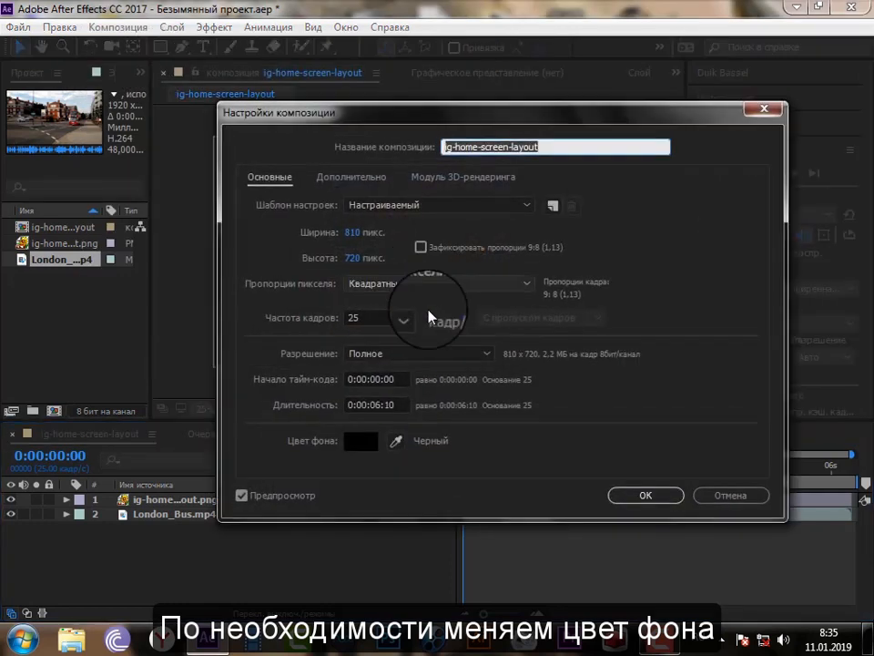
click(364, 451)
drag(509, 240, 472, 271)
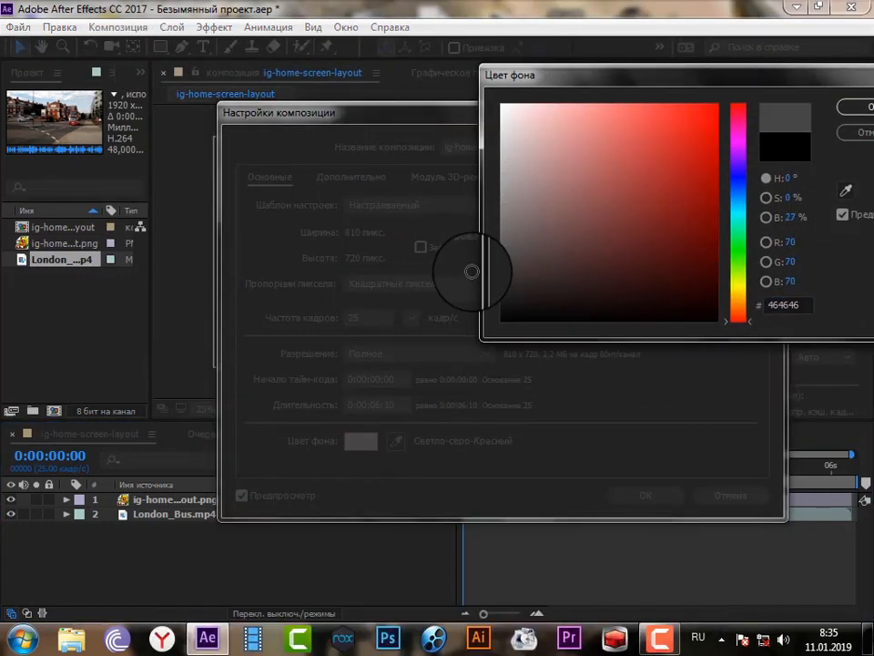
click(851, 108)
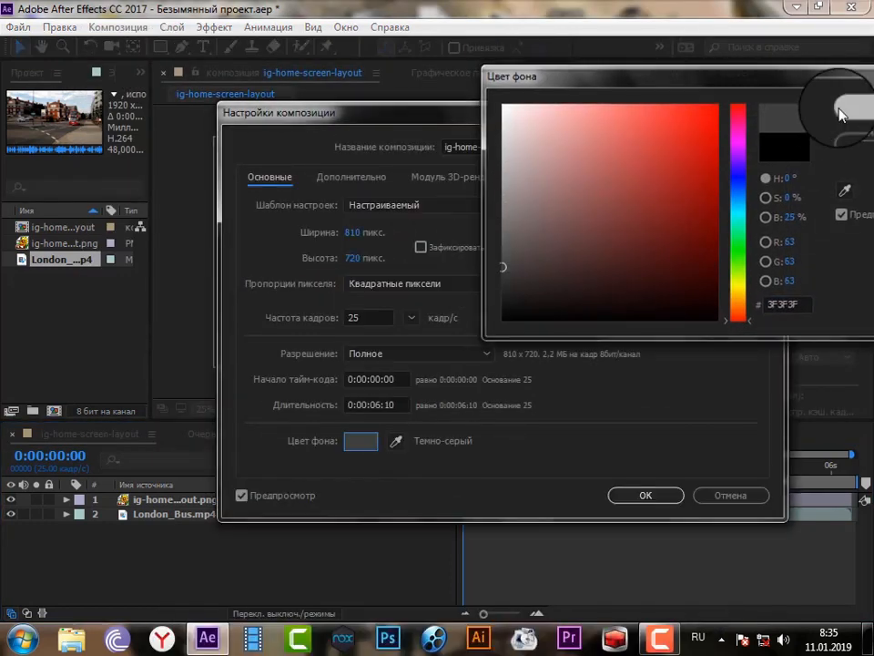
click(648, 510)
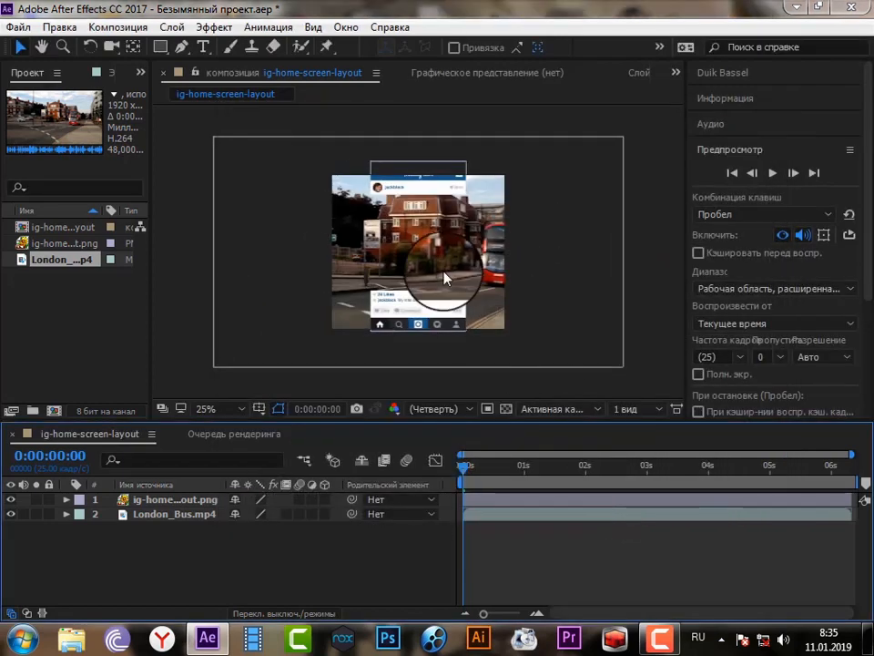
- Set the London_Bus.mp4 layer's vertical position to 363 and its scale to 67%, checking the fit at different times
click(168, 517)
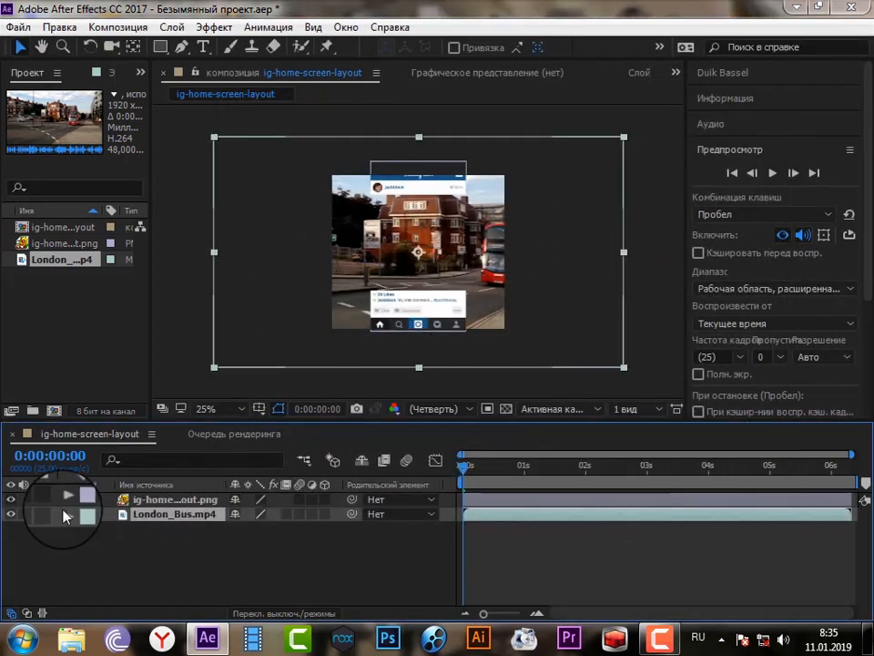
click(66, 514)
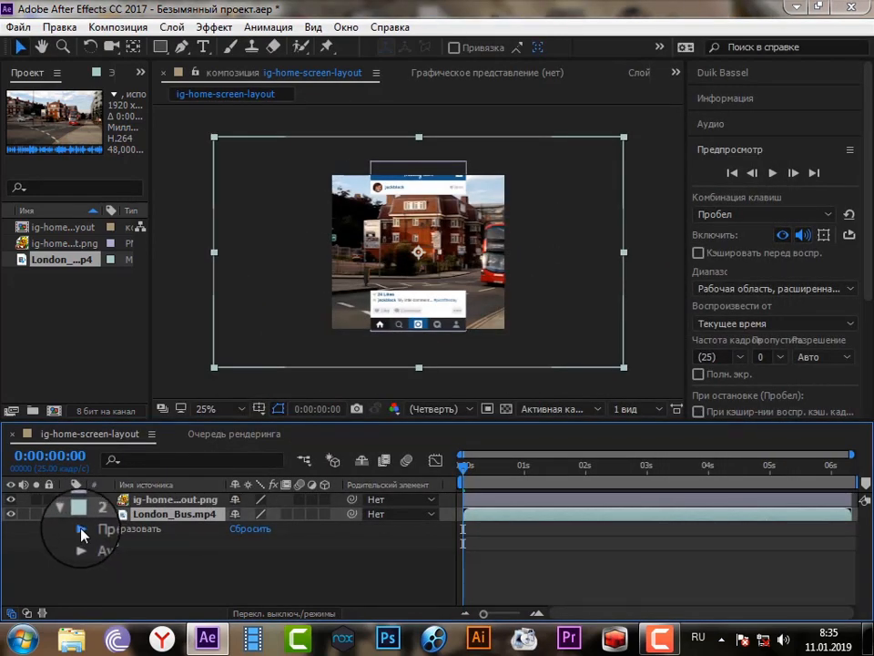
click(81, 529)
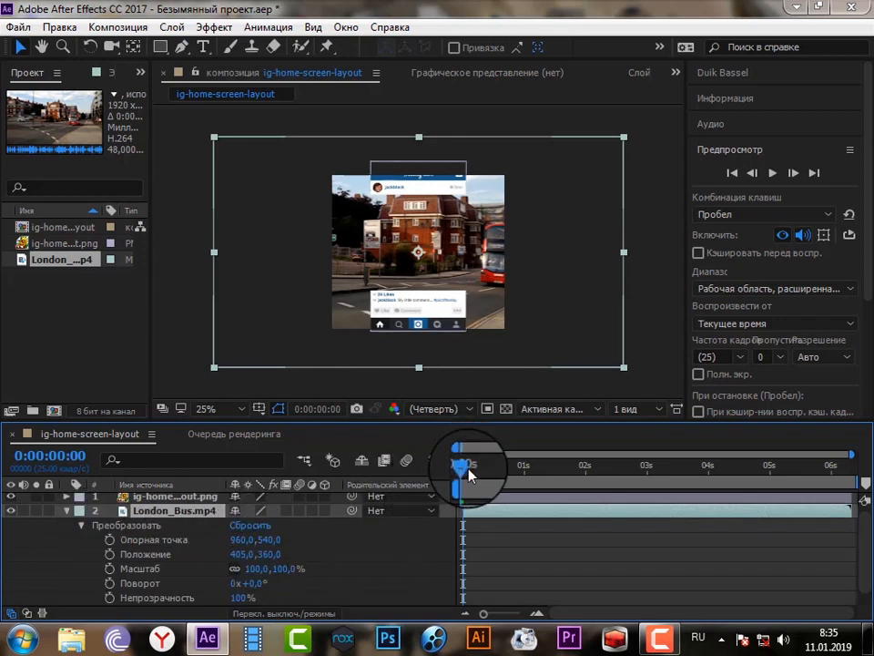
drag(465, 467, 568, 483)
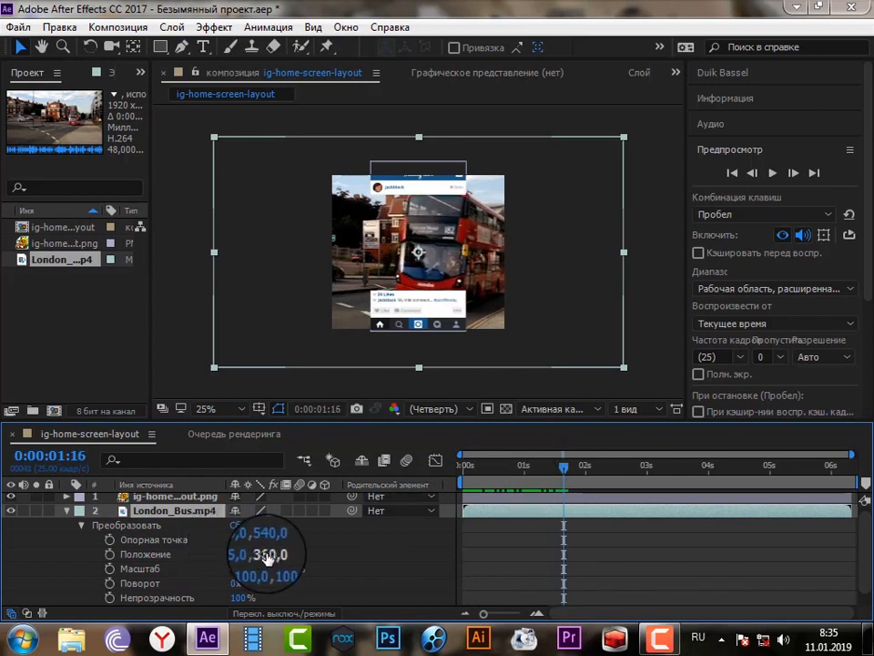
drag(241, 573, 224, 568)
drag(565, 469, 608, 513)
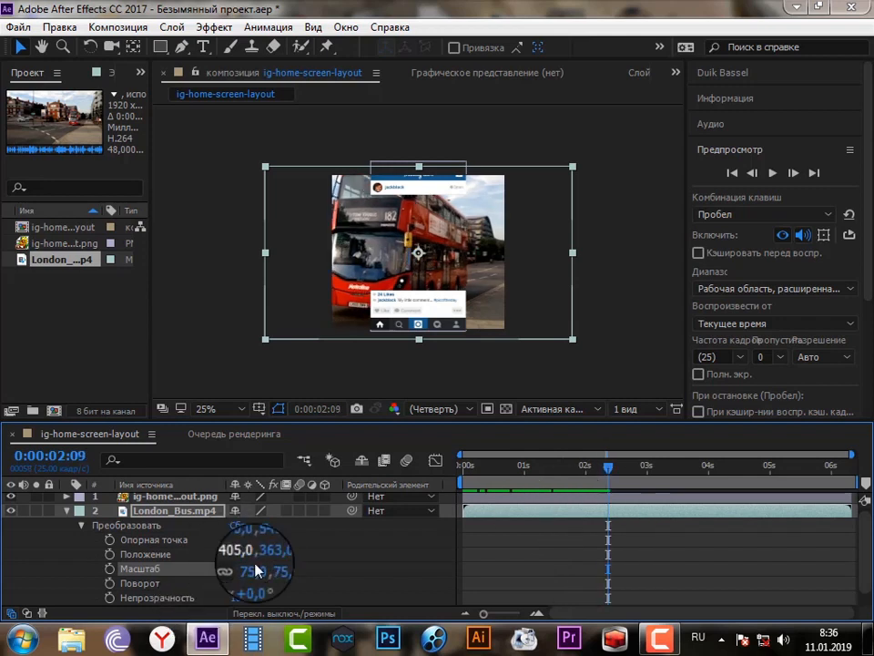
mouse_move(257, 568)
mouse_down()
mouse_move(235, 568)
mouse_move(250, 568)
mouse_up()
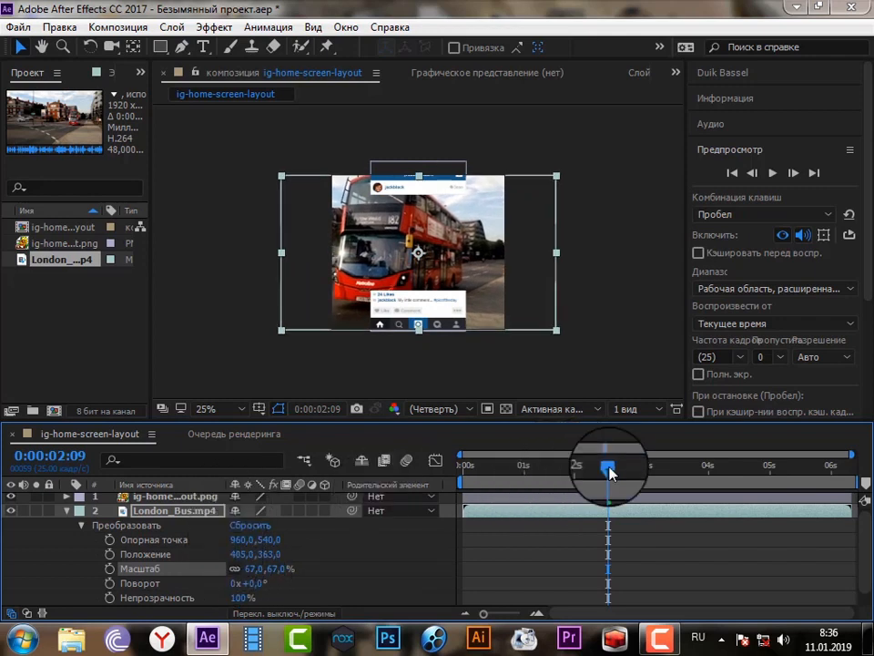
- Set the London_Bus.mp4 layer's horizontal position to 333 and check the bus framing around 0:00:02:09
drag(608, 466, 601, 526)
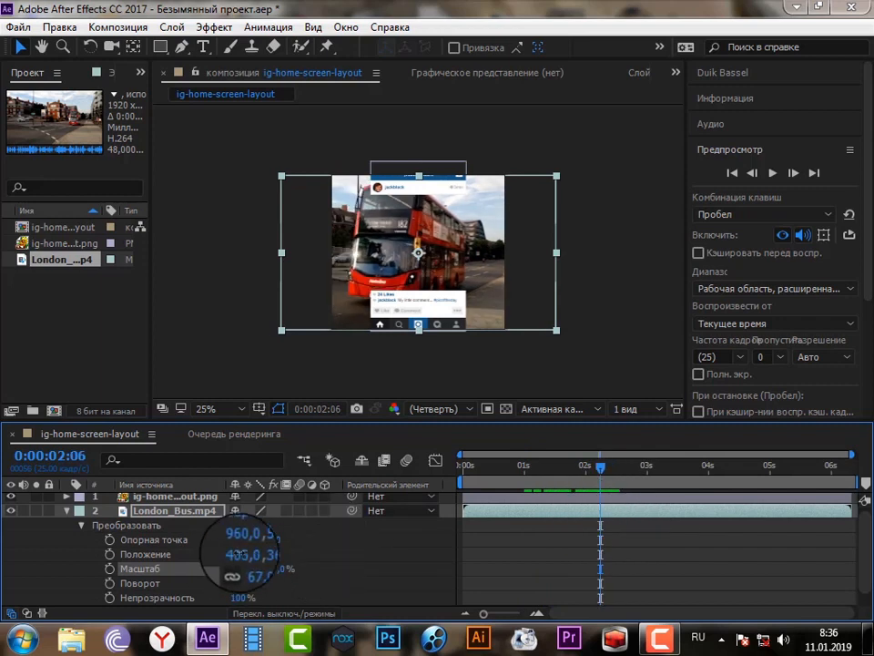
drag(242, 555, 186, 553)
mouse_move(595, 463)
mouse_down()
mouse_move(448, 514)
mouse_move(612, 526)
mouse_move(609, 471)
mouse_up()
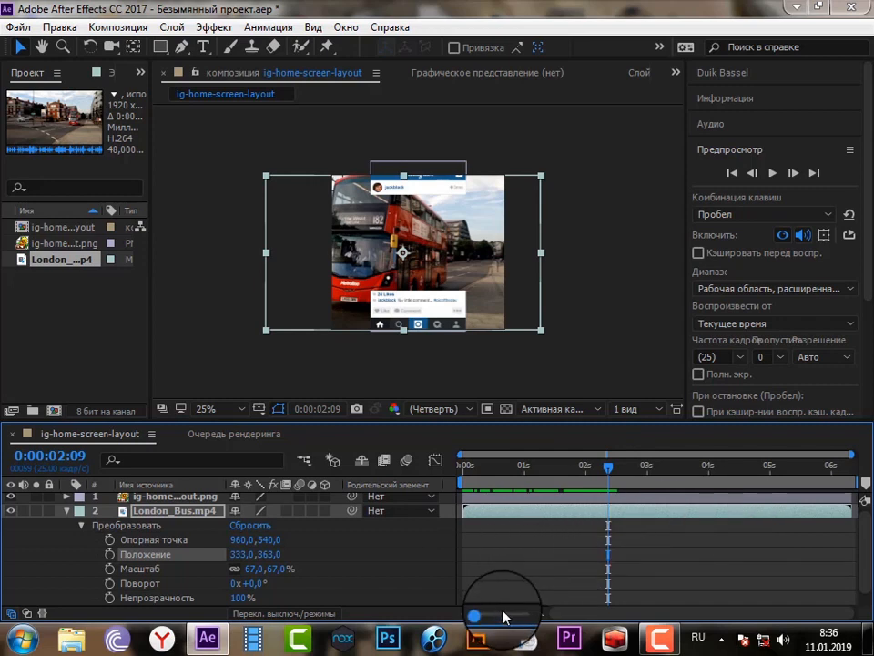
- Shorten the work area to end at 0:00:02:09 and move the current time to 0:00:00:01
mouse_move(860, 482)
mouse_down()
mouse_move(666, 500)
mouse_move(608, 523)
mouse_up()
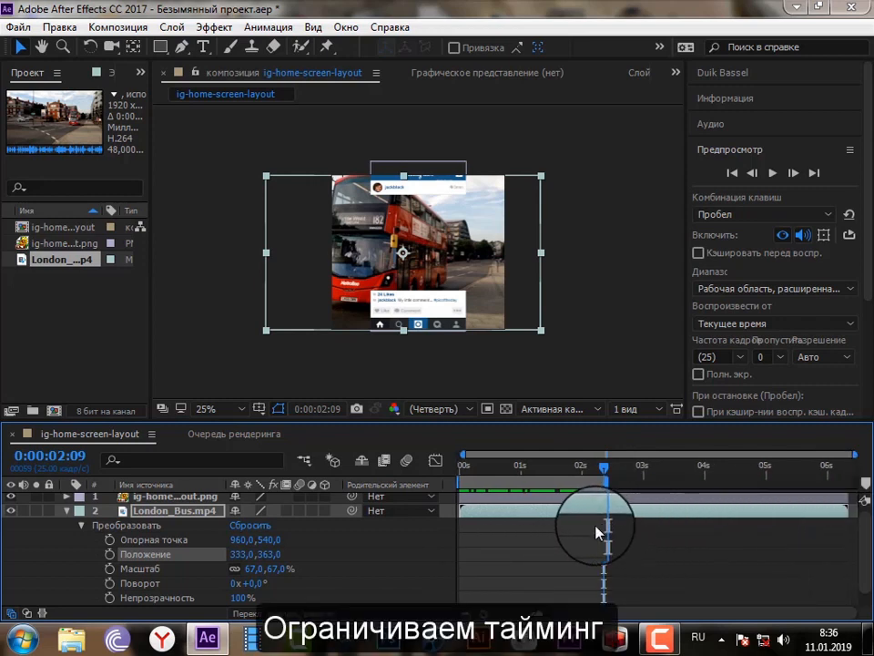
drag(488, 612, 503, 619)
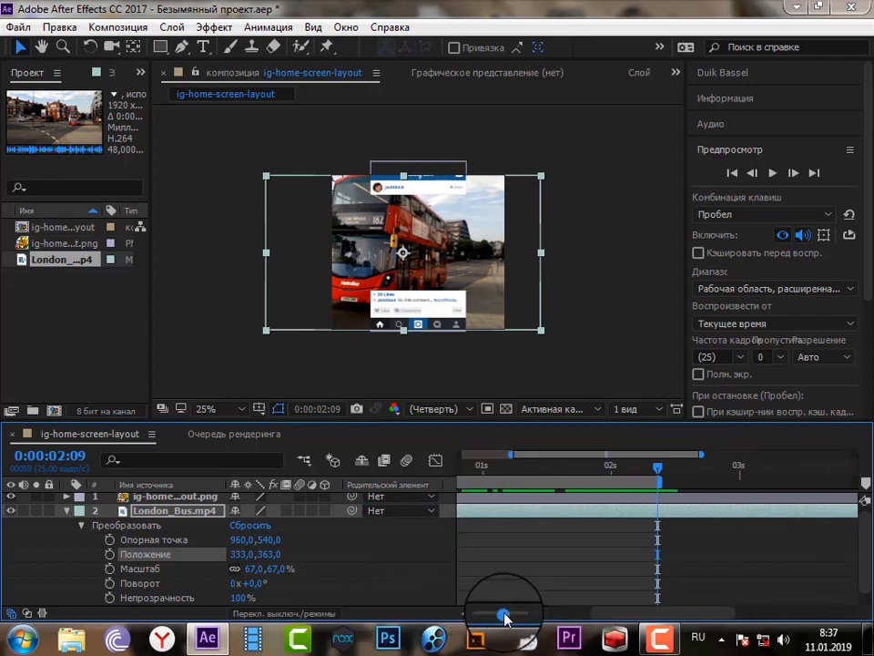
drag(585, 615, 526, 617)
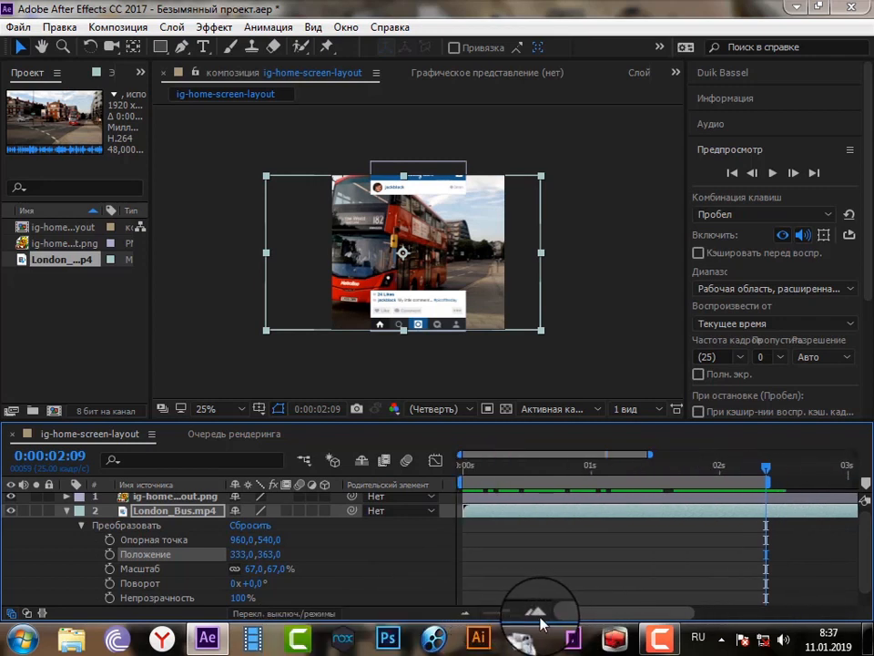
click(469, 467)
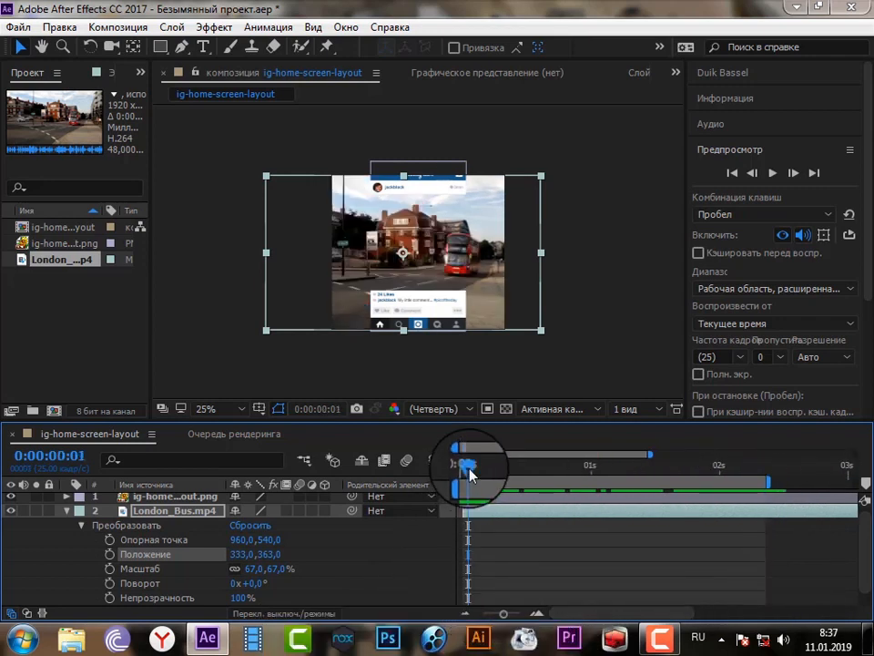
- Add a new mask to the London_Bus.mp4 layer
click(81, 525)
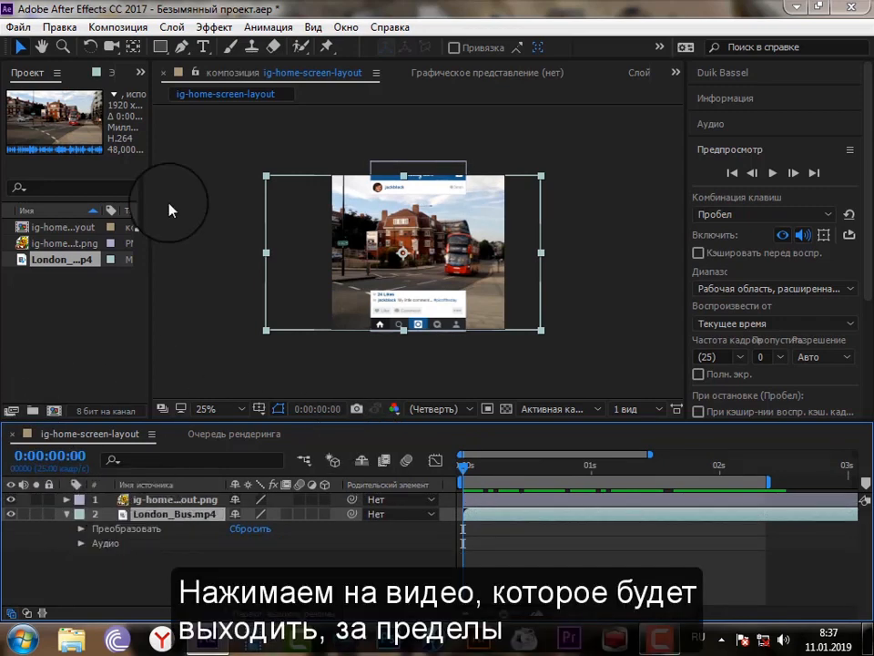
click(172, 26)
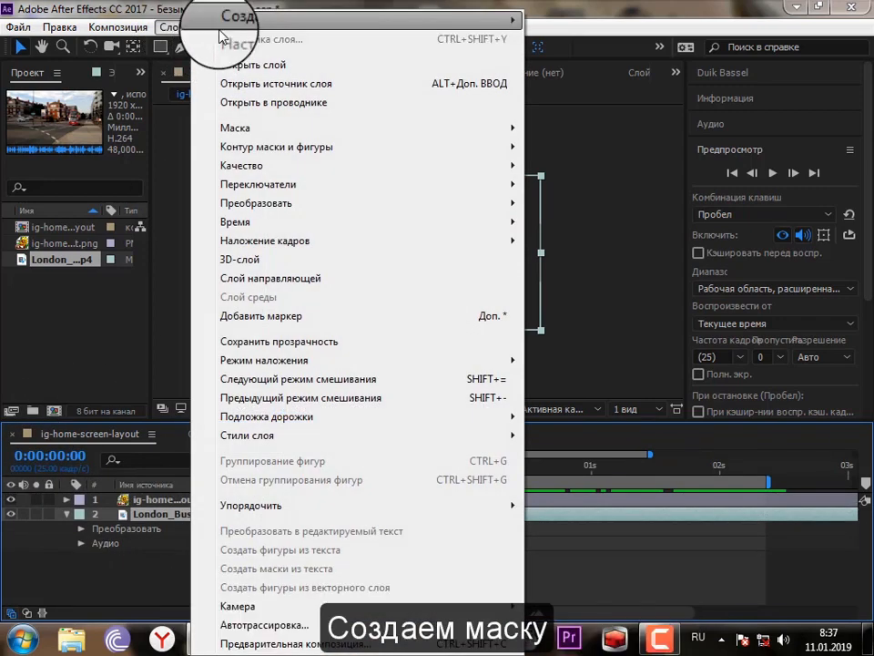
mouse_move(347, 128)
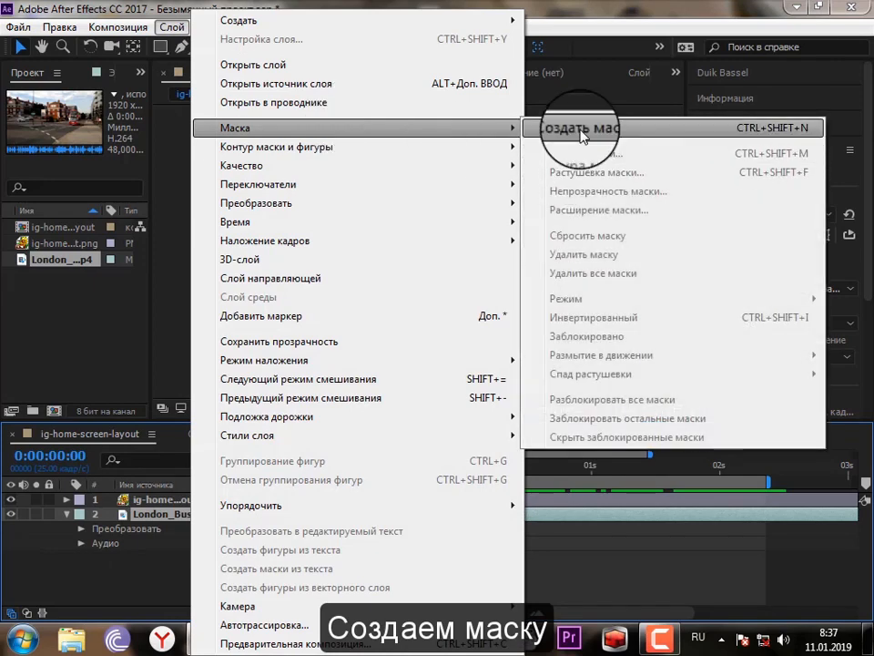
click(569, 130)
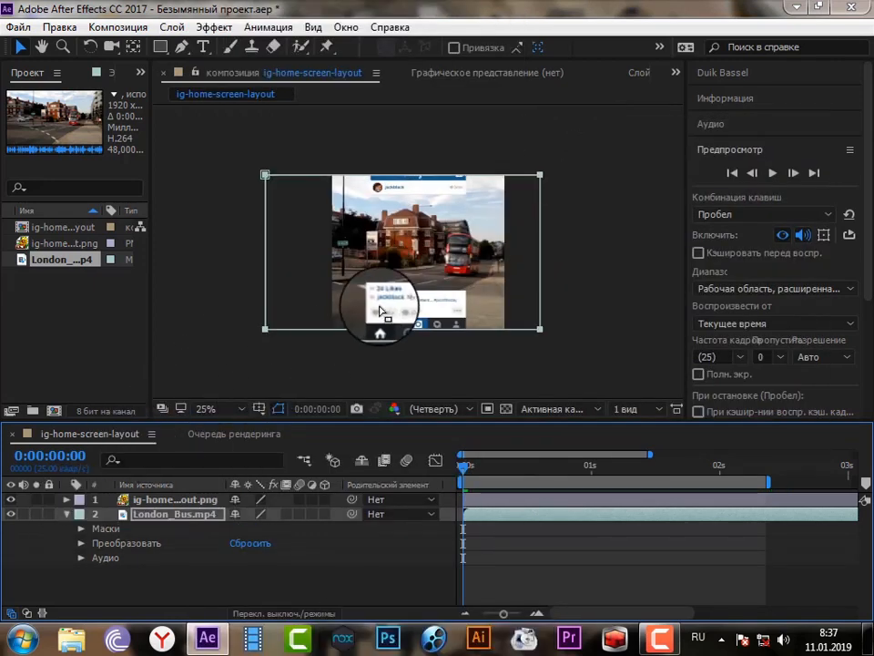
- Expand Mask 1's properties and set the left edge of its shape to 267 px, shifting the mask slightly
scroll(379, 308, up, 2)
click(82, 529)
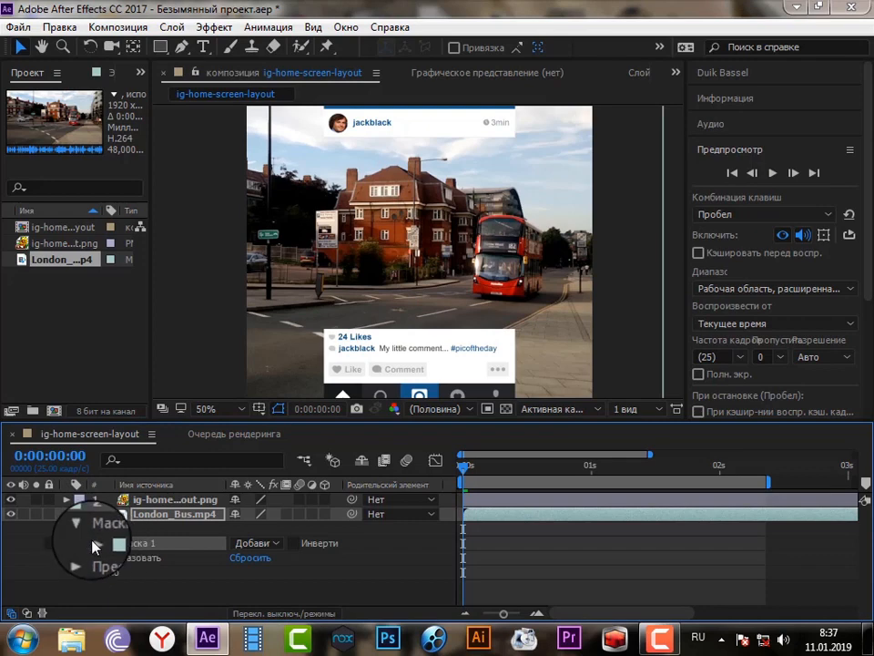
click(96, 543)
click(249, 553)
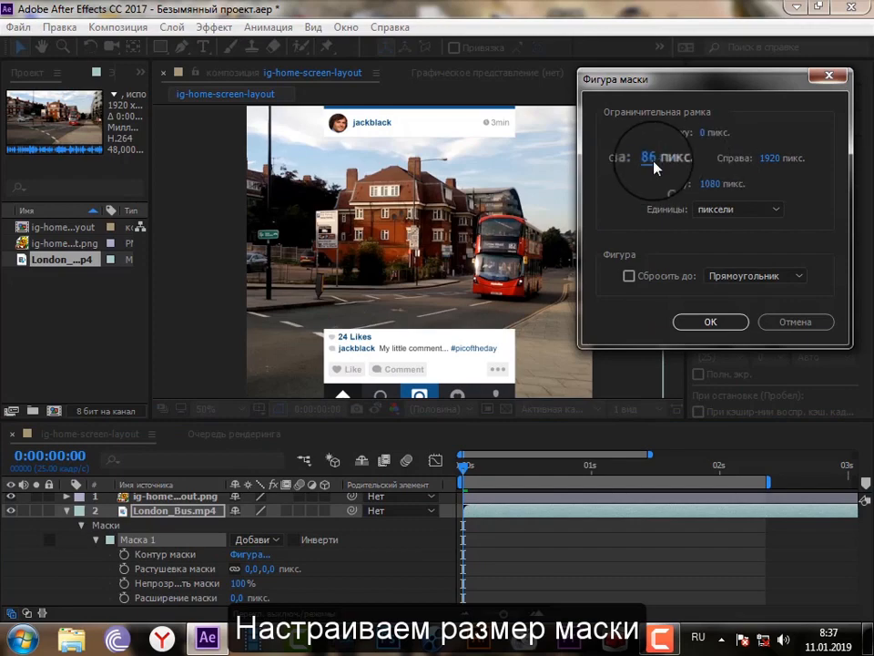
click(705, 319)
scroll(478, 286, down, 2)
drag(284, 174, 288, 178)
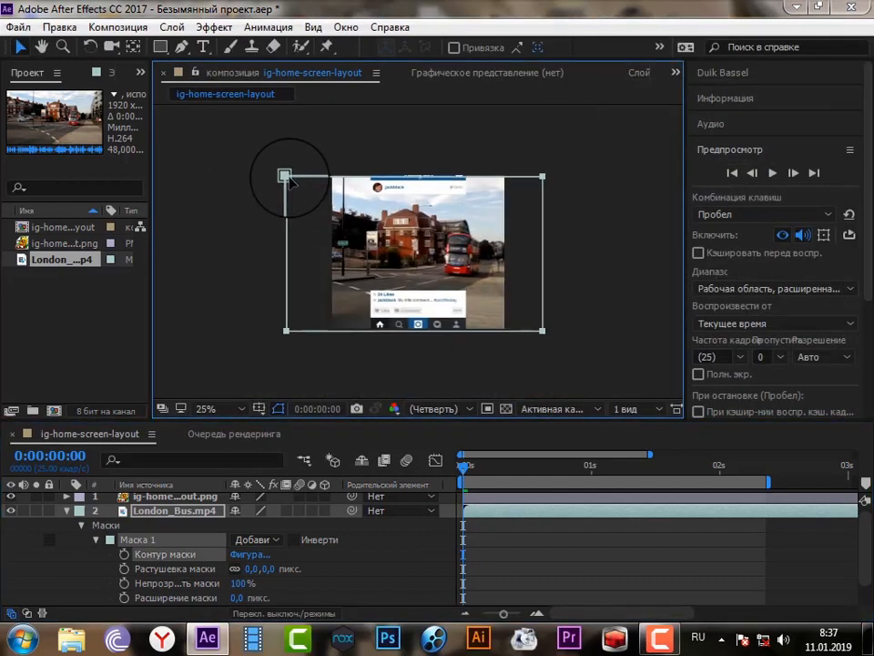
click(258, 553)
drag(648, 160, 754, 164)
click(709, 324)
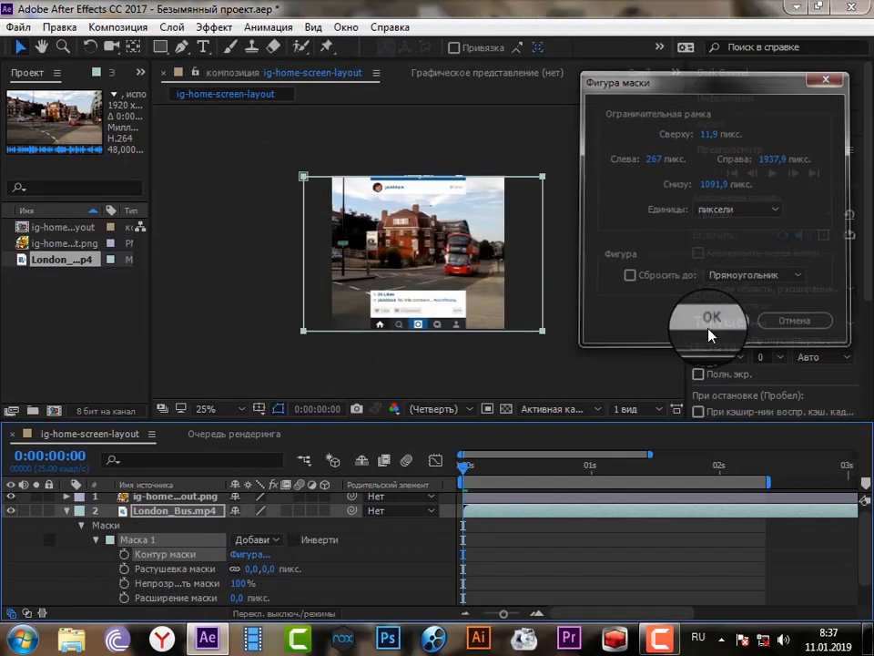
- Narrow Mask 1 by setting its right edge to 1508 px and then bringing it further inward
click(239, 554)
click(769, 157)
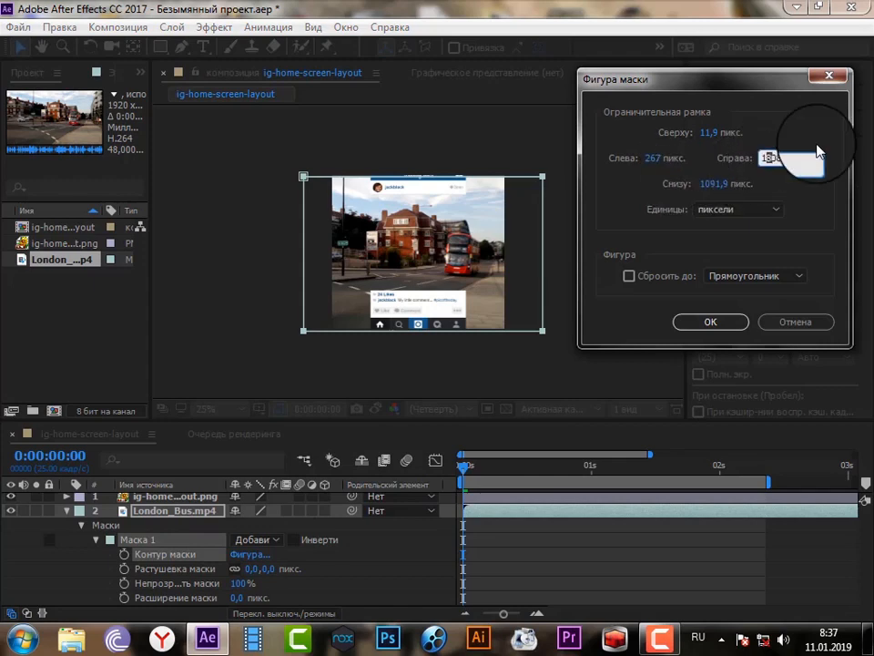
click(695, 324)
click(248, 551)
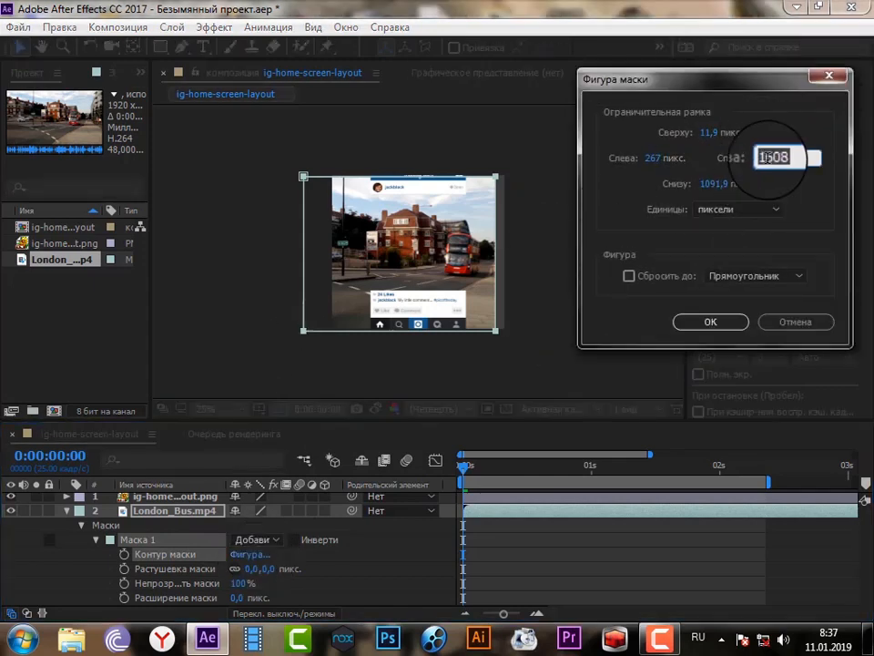
click(708, 321)
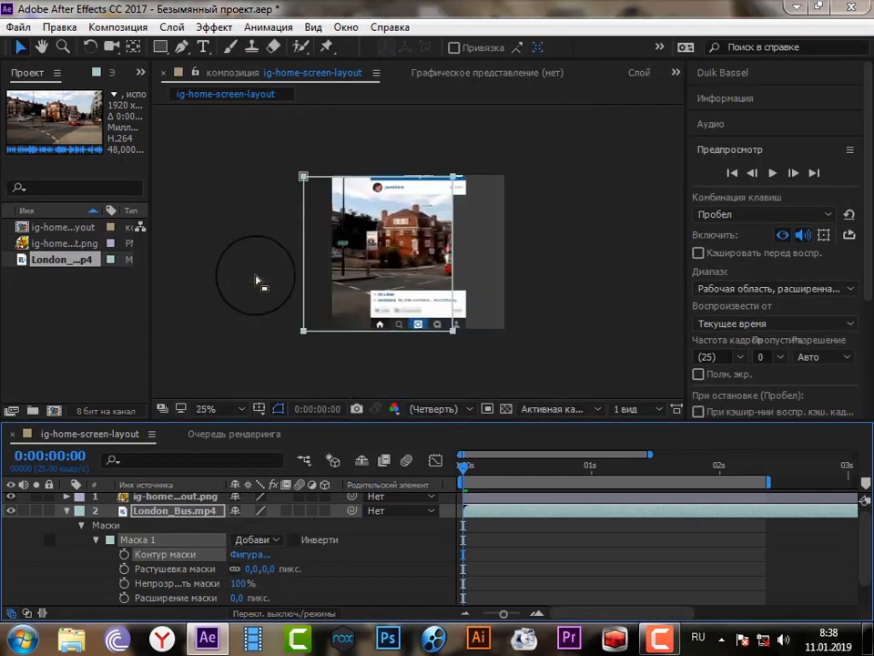
- Move Mask 1 over the Instagram frame, set its left edge to 723.7 px, and bring its right edge inward to the frame's width
key(period)
key(comma)
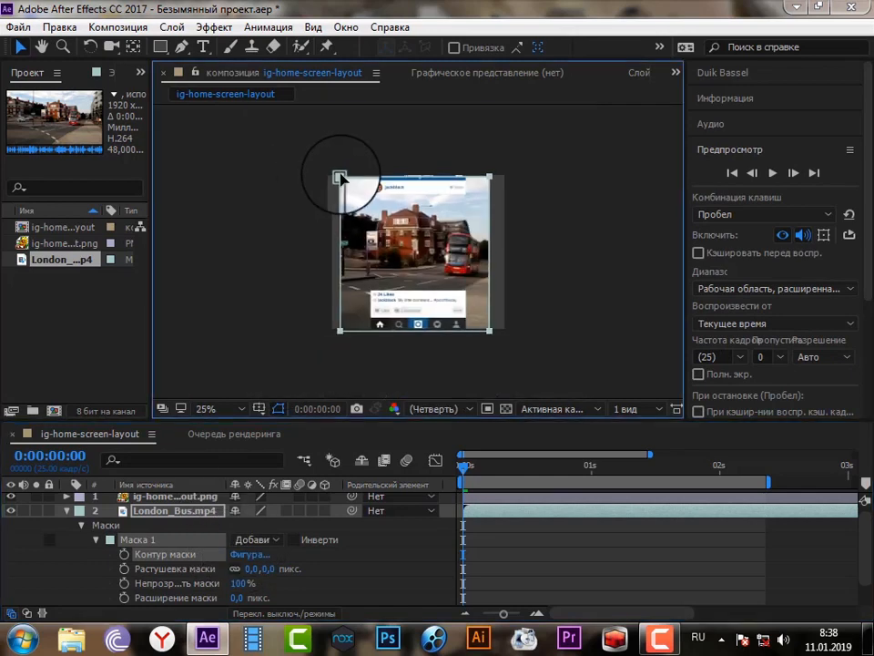
key(ctrl+shift+m)
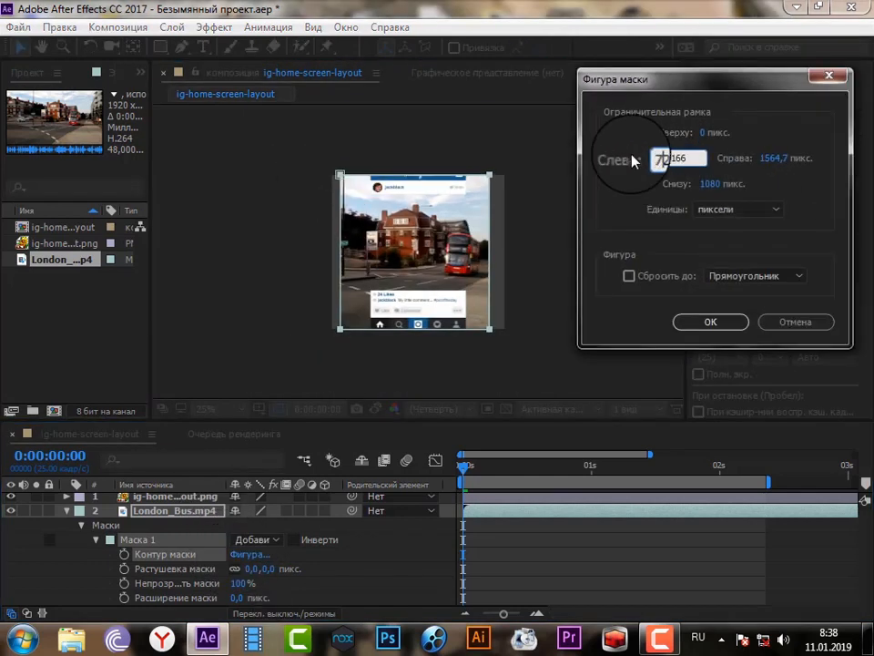
key(Return)
key(ctrl+shift+m)
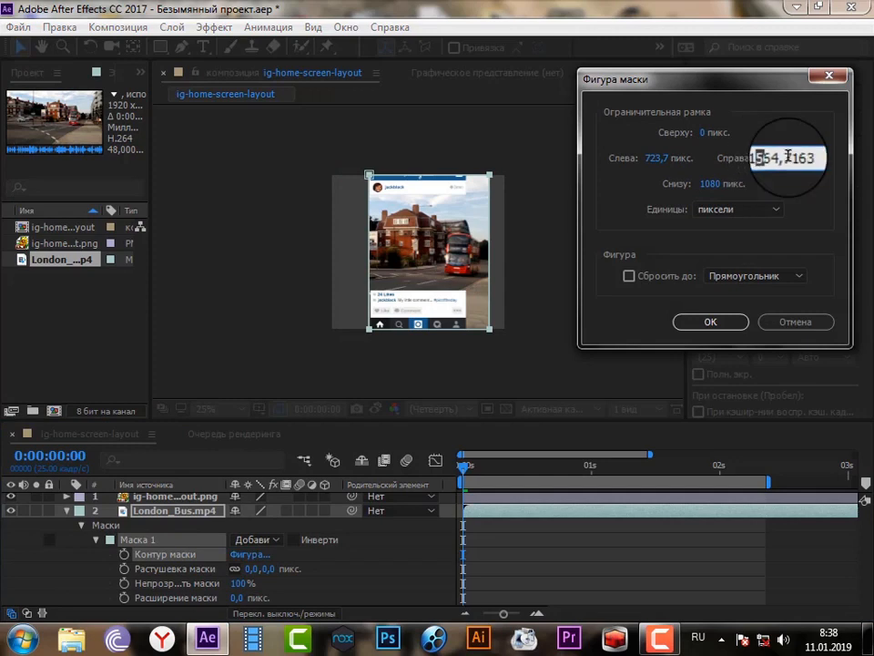
click(711, 322)
- Shift Mask 1 sideways so that its vertical edges line up with the sides of the Instagram frame
key(period)
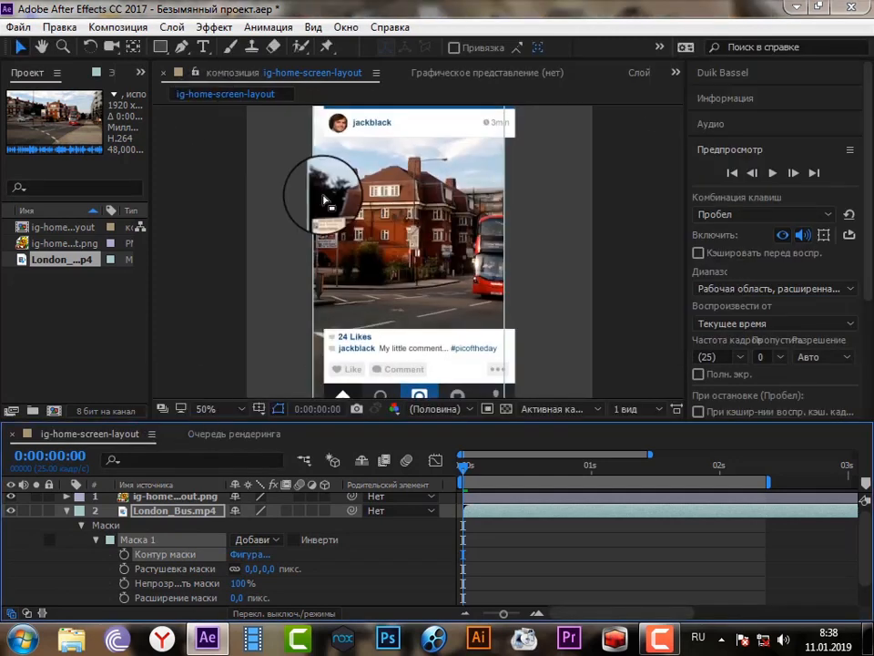
scroll(330, 200, down, 1)
drag(365, 175, 371, 173)
click(59, 26)
click(78, 47)
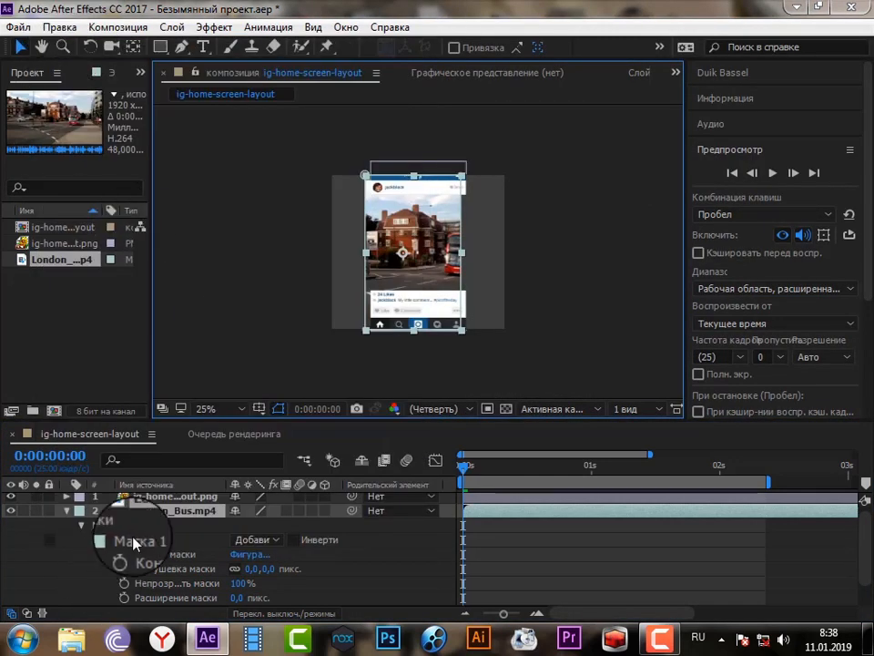
key(period)
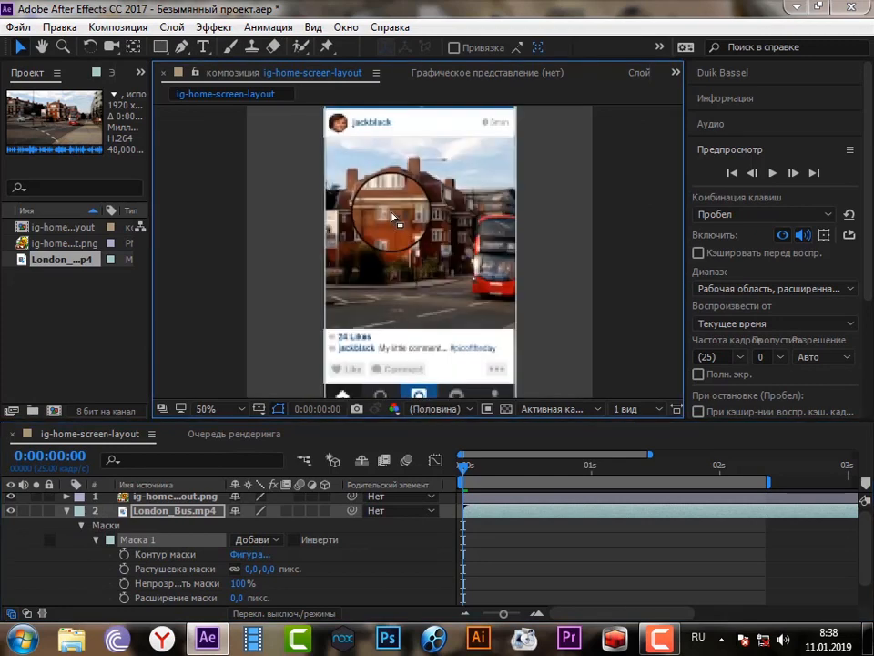
- Fine-tune Mask 1's position against the lower corners of the Instagram frame at 100% magnification
scroll(472, 239, up, 1)
click(42, 47)
drag(390, 341, 379, 163)
click(20, 47)
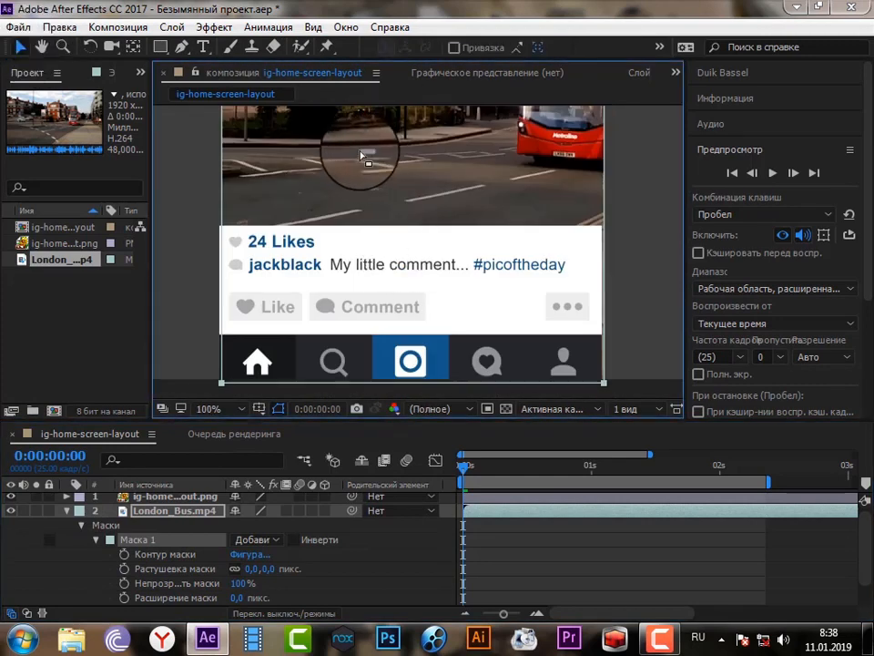
drag(223, 384, 220, 383)
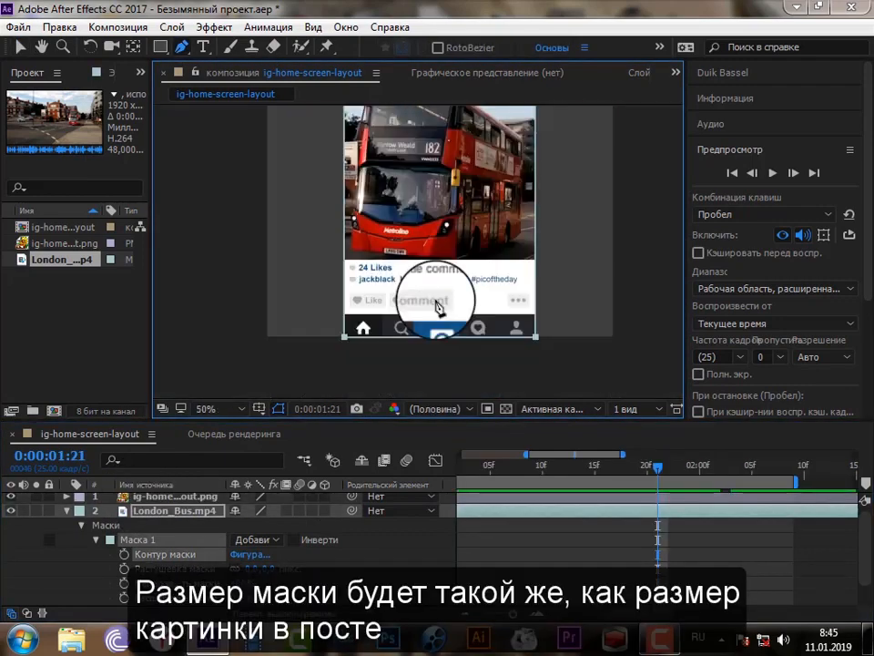
- Raise Mask 1's bottom edge towards the lower border of the post's picture area and check the fit
click(246, 554)
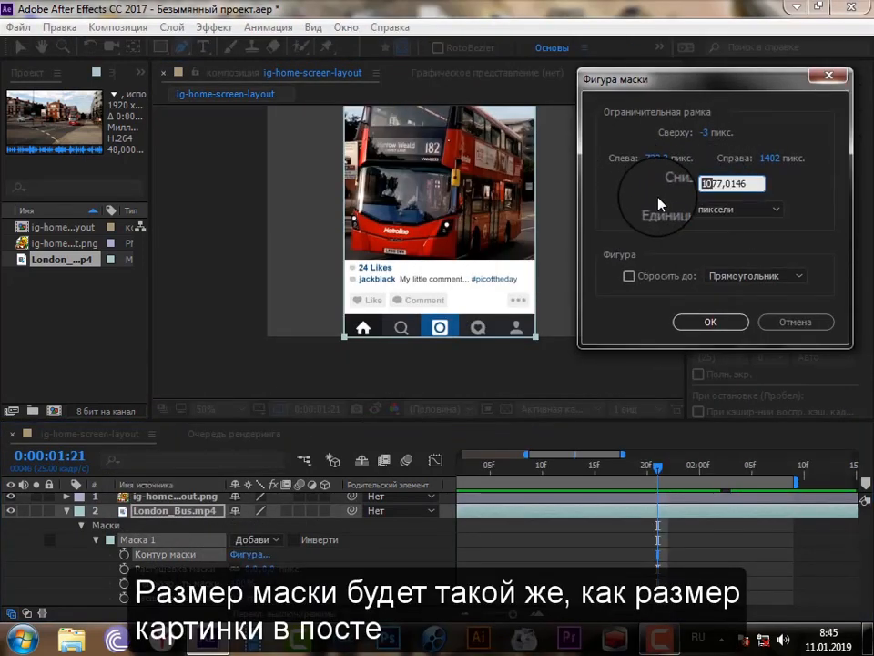
click(705, 321)
scroll(449, 240, up, 1)
click(42, 47)
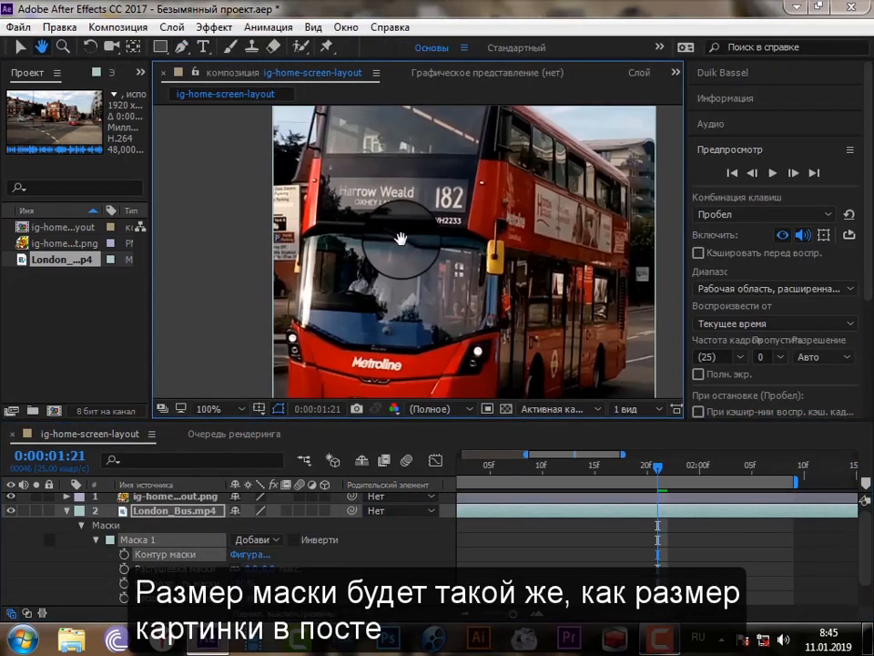
scroll(400, 238, down, 1)
mouse_move(390, 233)
mouse_down()
mouse_move(402, 221)
mouse_move(396, 234)
mouse_up()
click(20, 47)
- Try a vertical position of 384 for the London_Bus.mp4 layer, checking it at 0:00:02:00, and undo the change
click(82, 525)
click(81, 543)
click(146, 554)
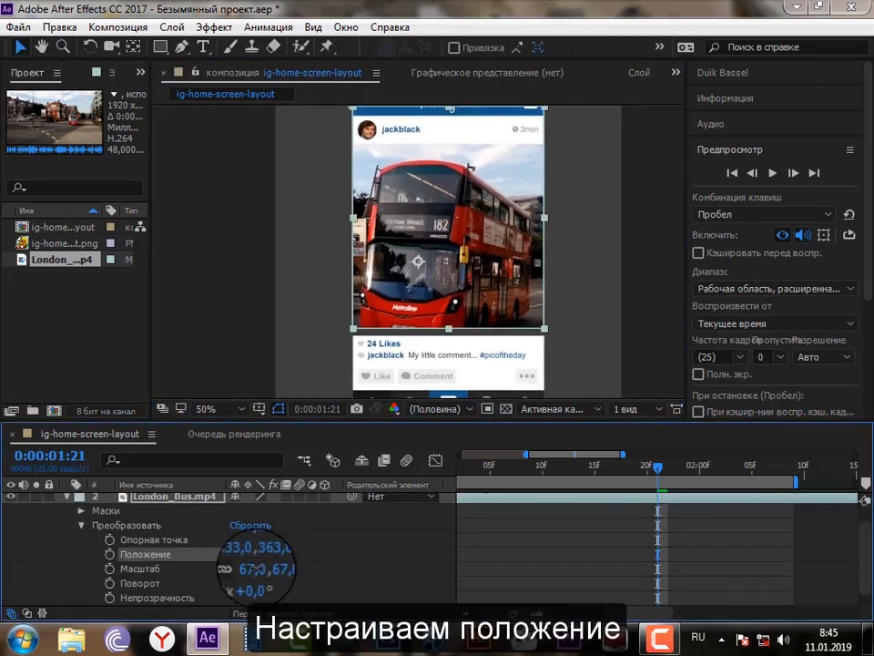
drag(258, 565, 265, 573)
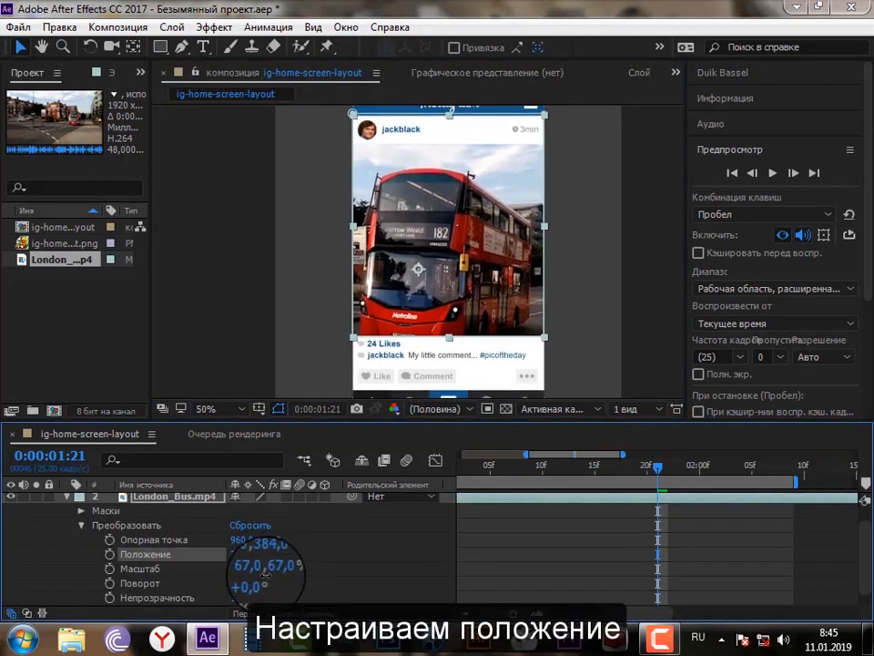
drag(657, 466, 699, 492)
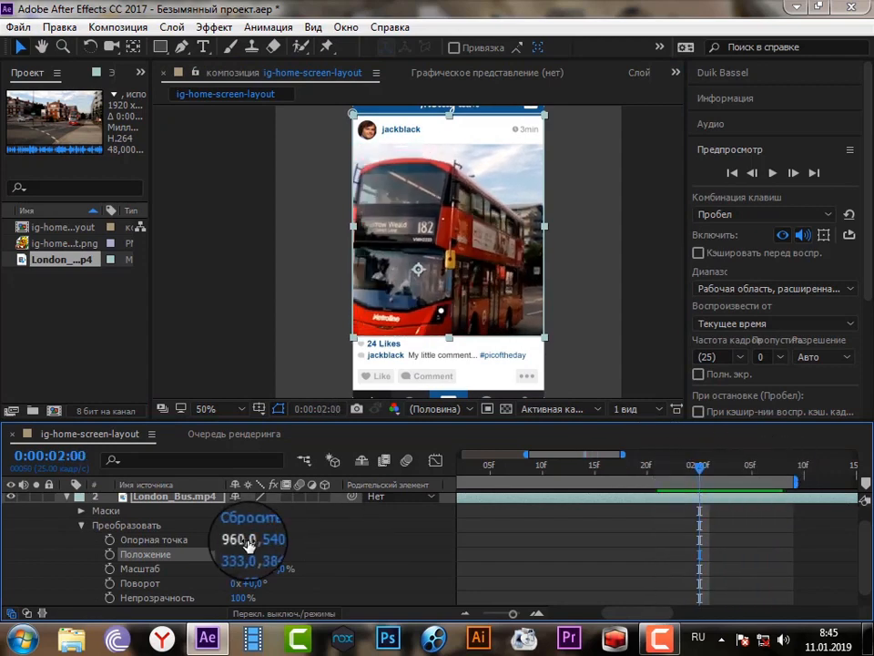
click(81, 510)
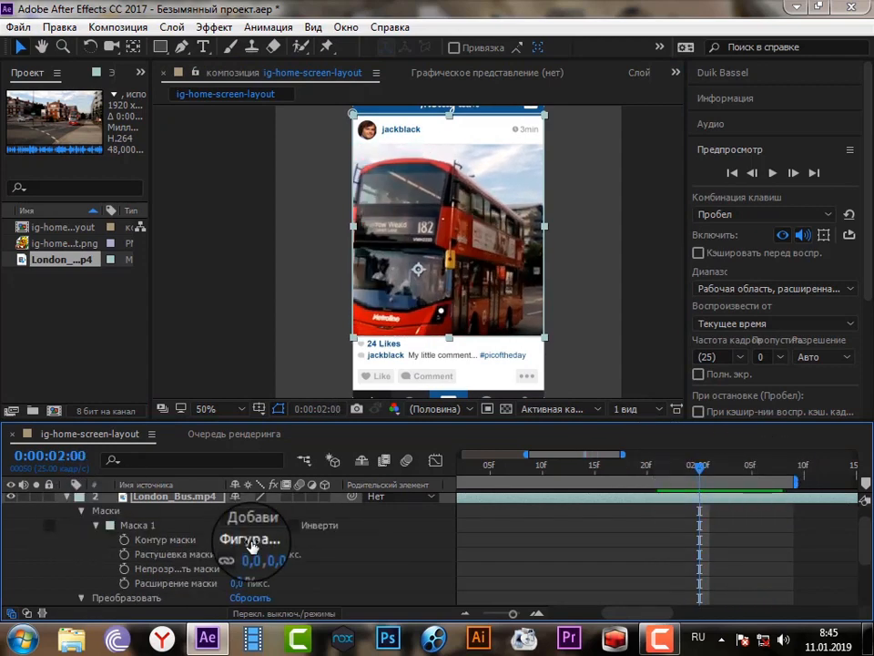
click(82, 511)
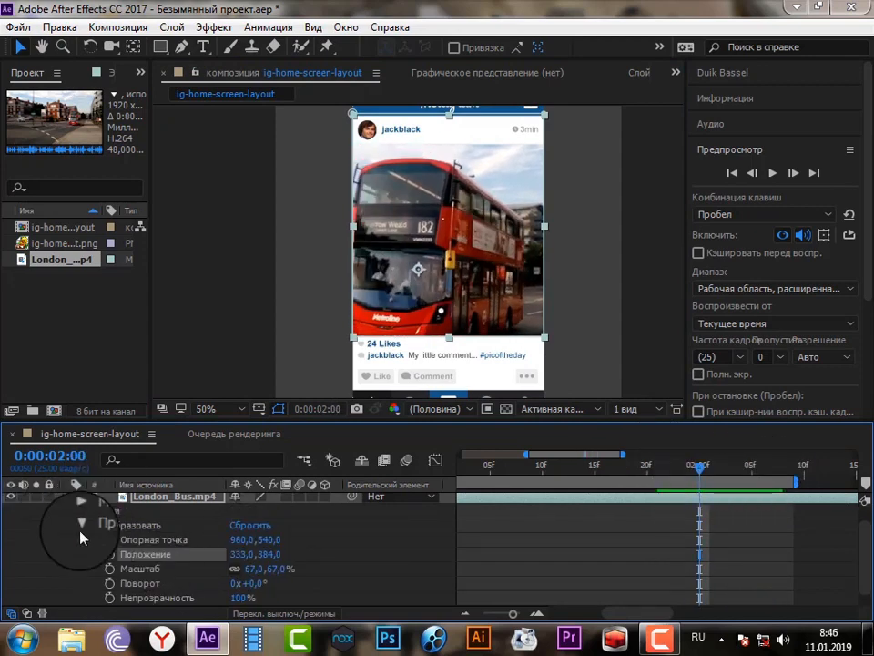
click(60, 27)
click(88, 42)
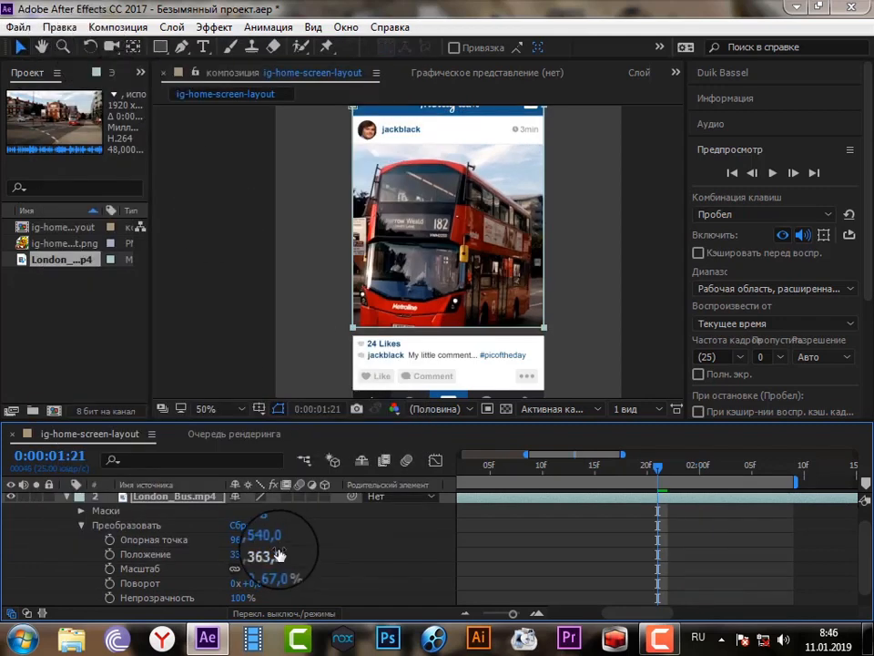
- Set the London_Bus.mp4 layer's vertical position to 387 and check the framing at 0:00:01:15
mouse_move(278, 554)
mouse_down()
mouse_move(297, 559)
mouse_move(258, 552)
mouse_move(269, 561)
mouse_up()
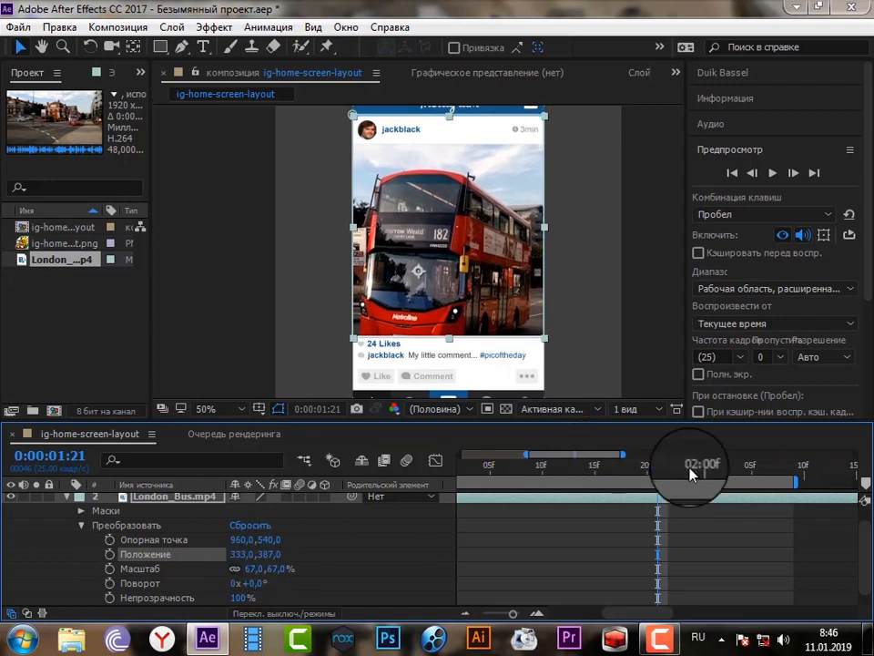
drag(654, 469, 592, 487)
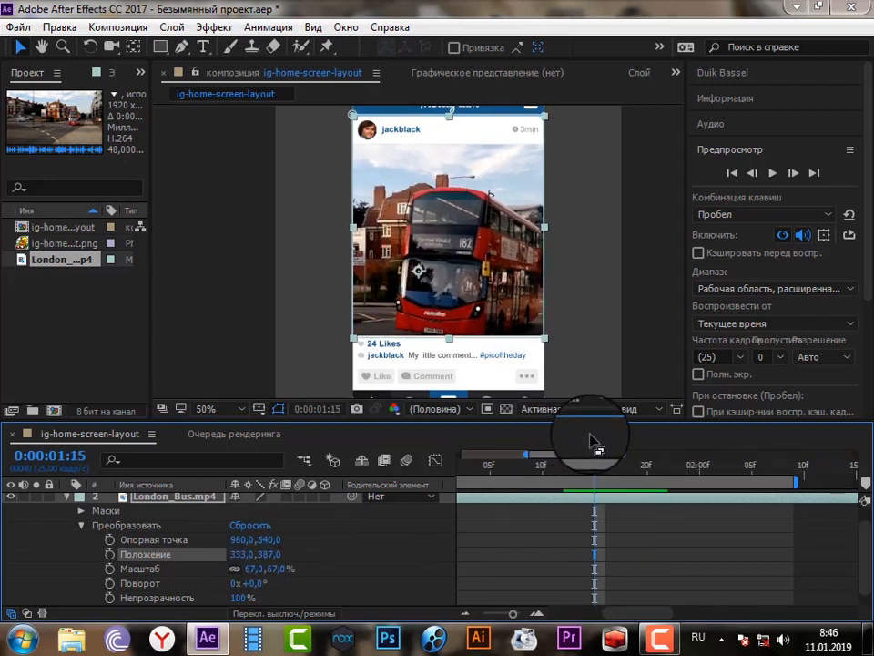
scroll(445, 336, up, 1)
key(space)
drag(510, 270, 468, 250)
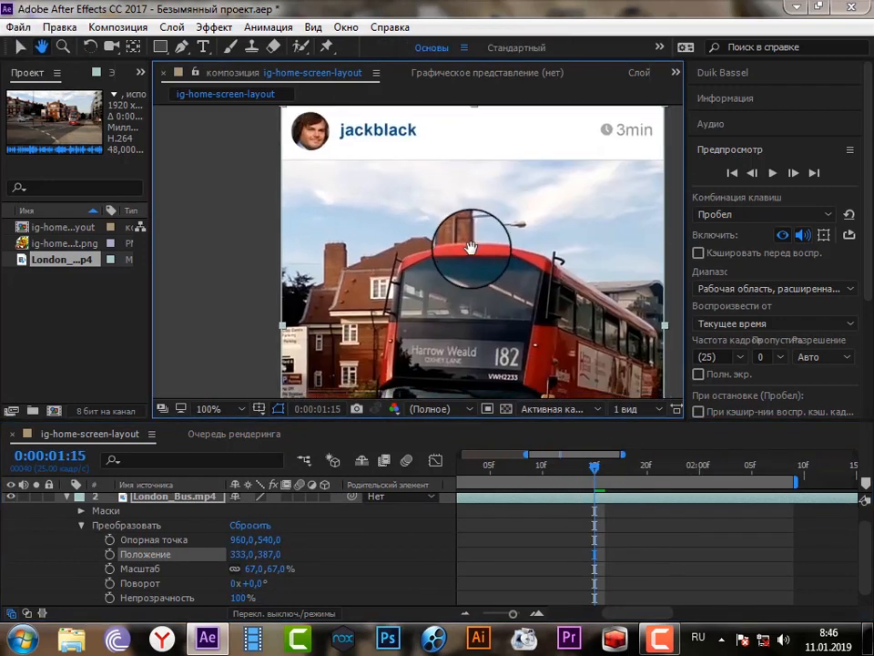
scroll(468, 273, down, 2)
key(v)
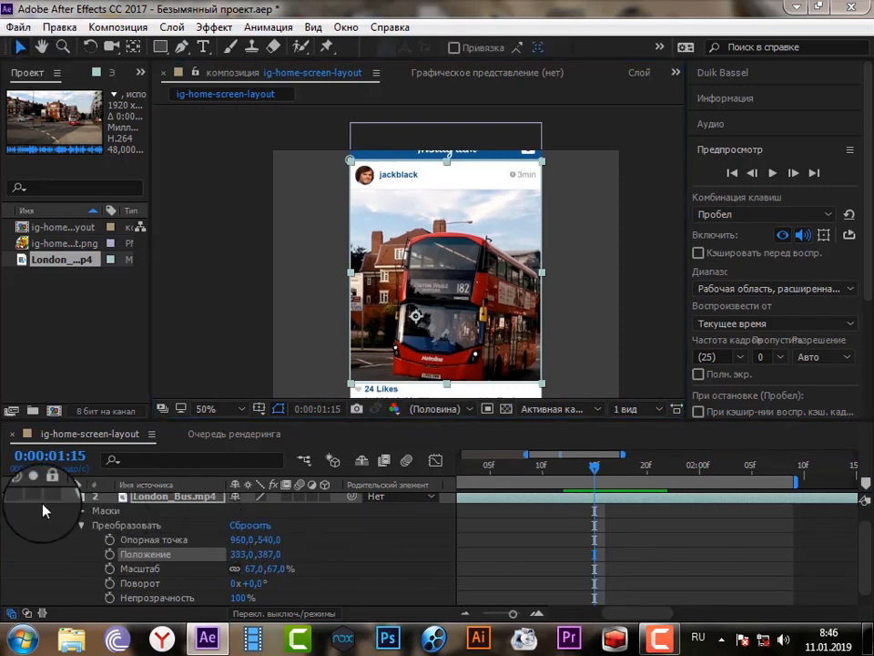
- Set Mask 1's bottom edge to about 627 px and move the mask down to cover exactly the post's picture area
click(82, 511)
click(251, 539)
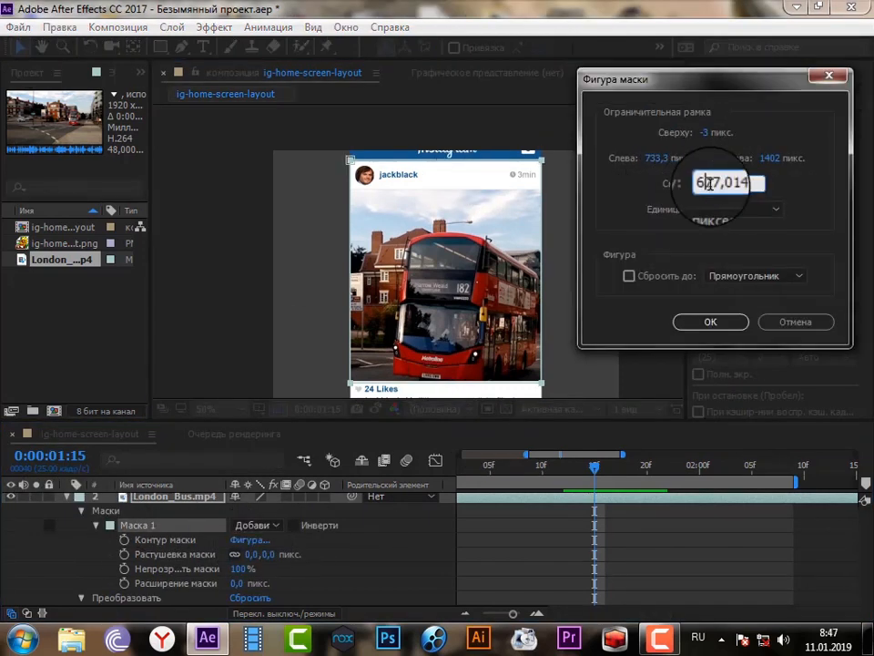
key(Return)
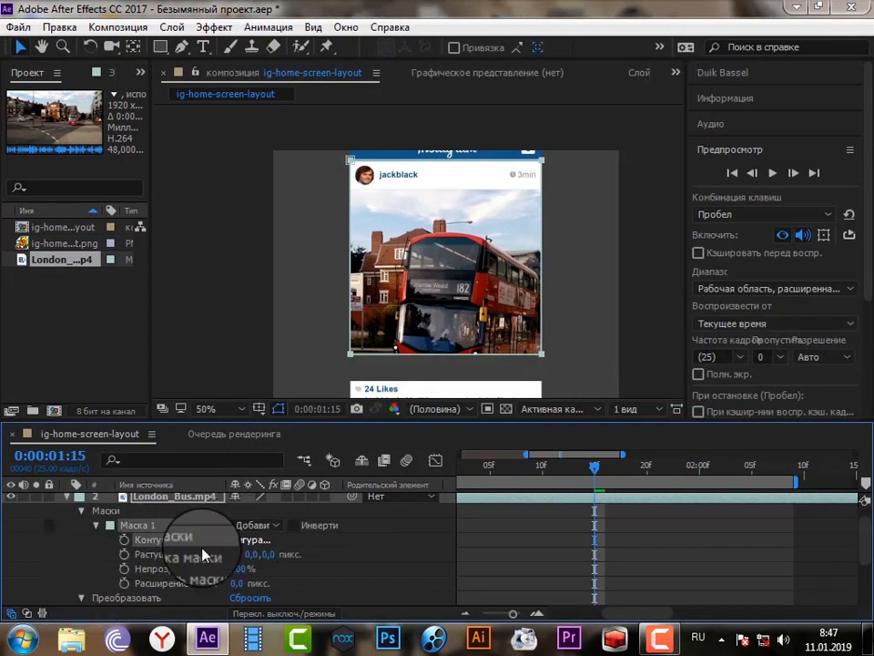
drag(352, 161, 351, 191)
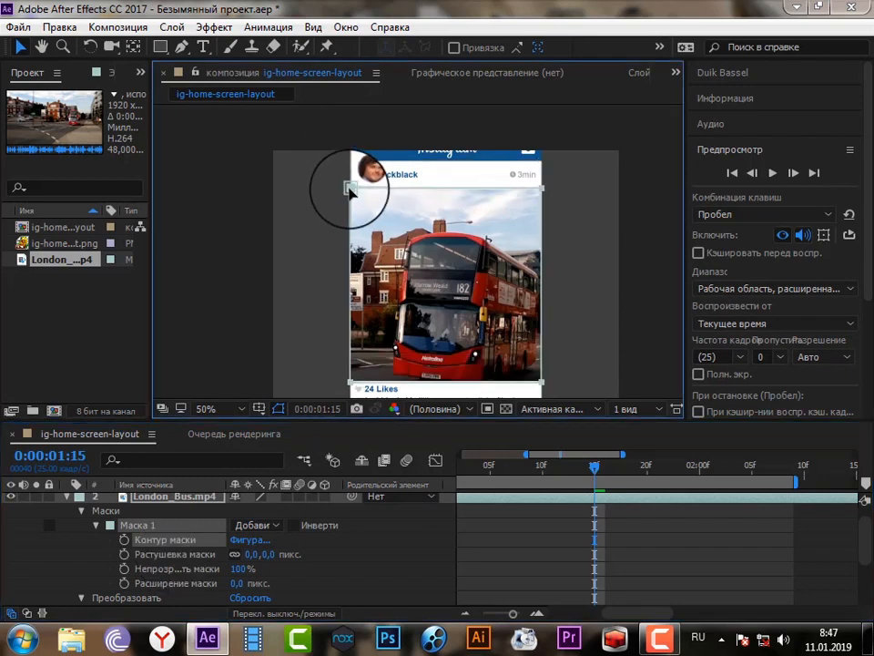
click(66, 497)
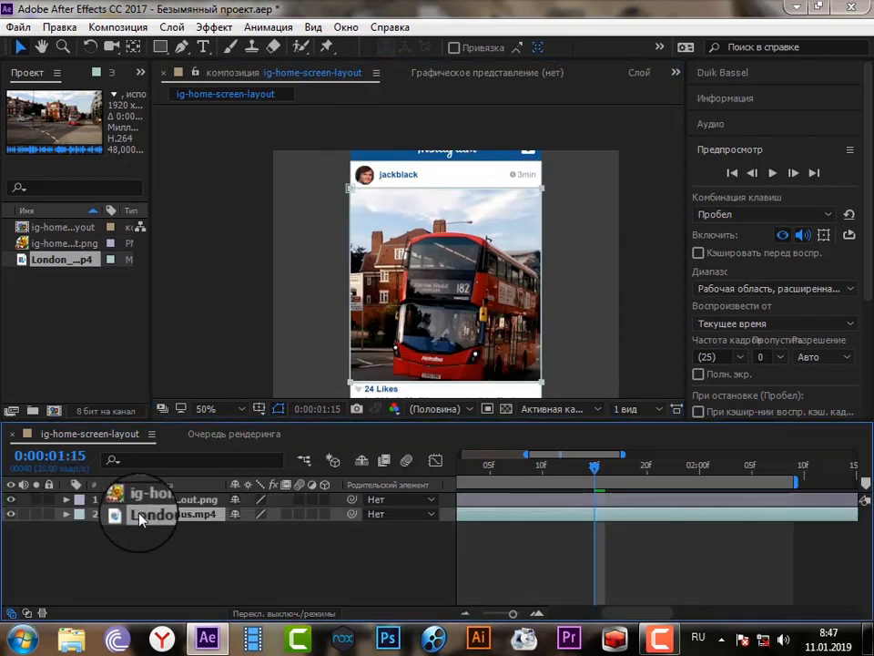
- Move the London_Bus.mp4 layer above the ig-home-screen-layout image layer and compare both layers' outlines in the frame
drag(142, 520, 139, 501)
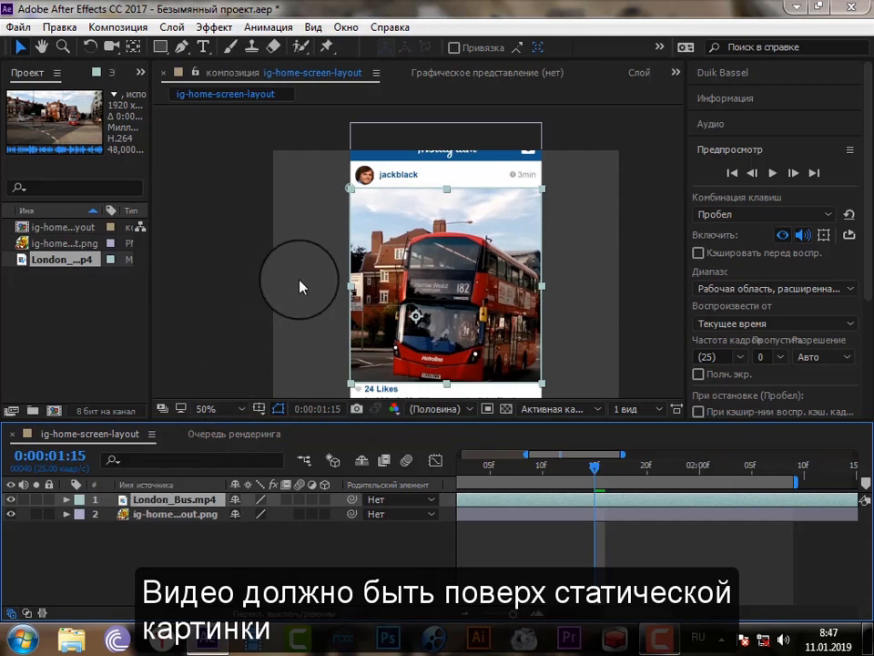
scroll(392, 288, up, 2)
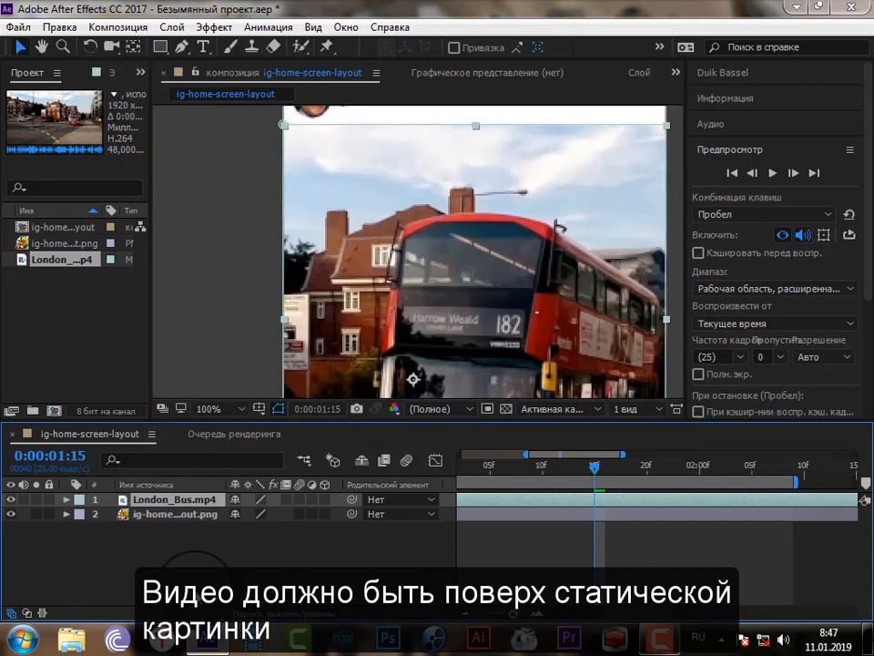
click(196, 519)
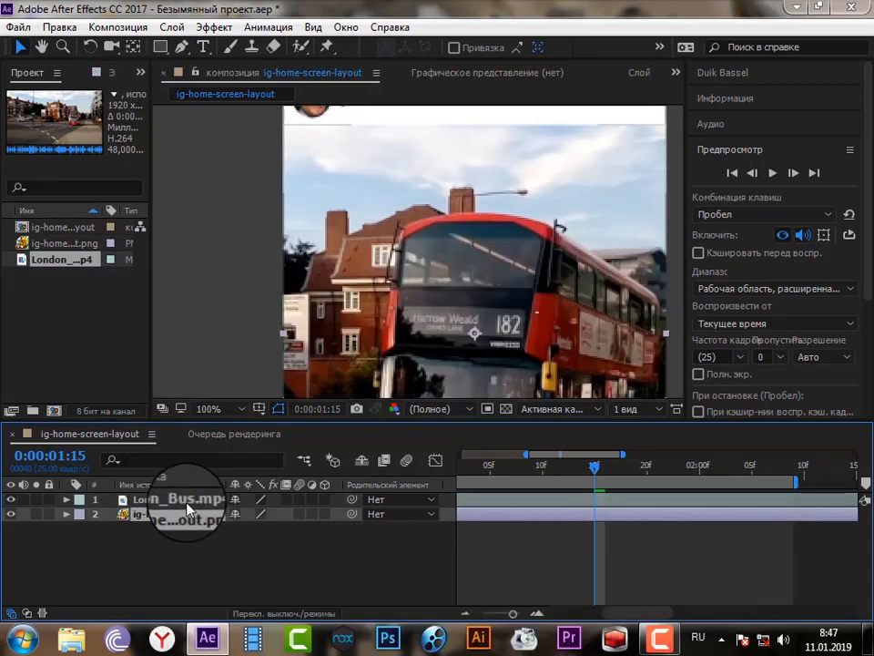
click(187, 504)
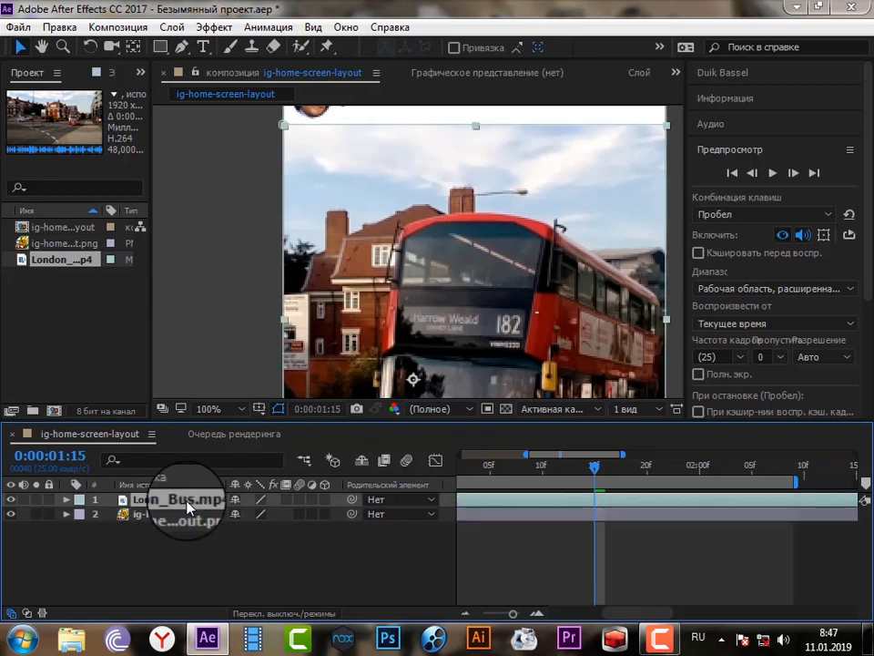
scroll(360, 364, down, 1)
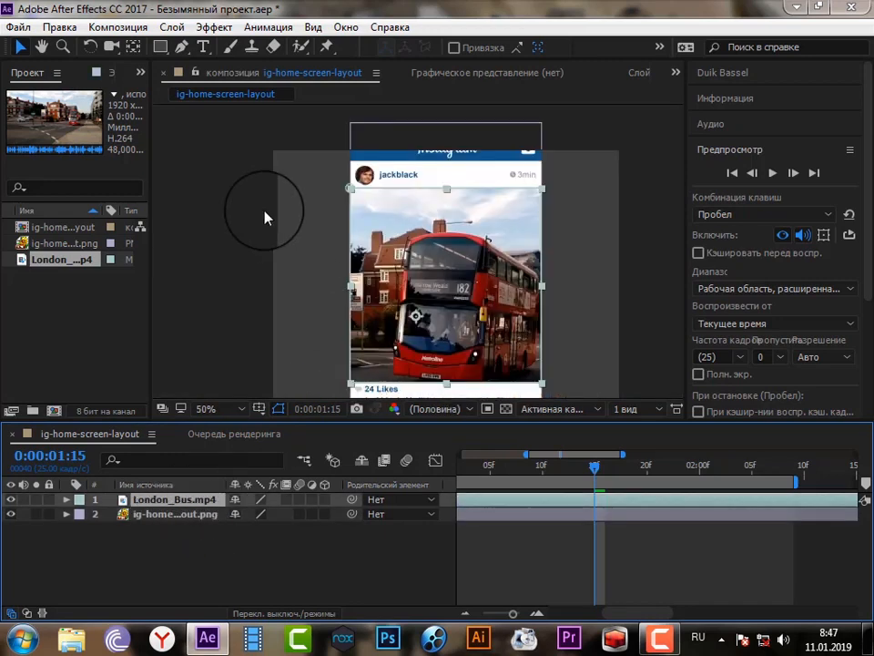
click(203, 518)
- Examine how the lower edge of the bus meets the lower border of the post's picture area at 0:00:01:15
click(41, 46)
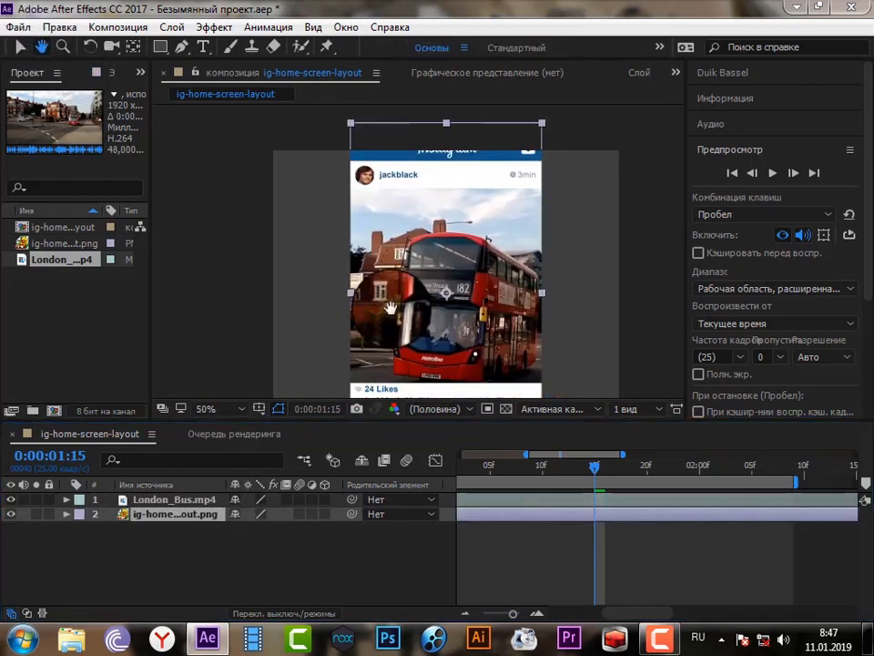
scroll(375, 311, up, 4)
scroll(376, 311, down, 1)
drag(393, 260, 373, 322)
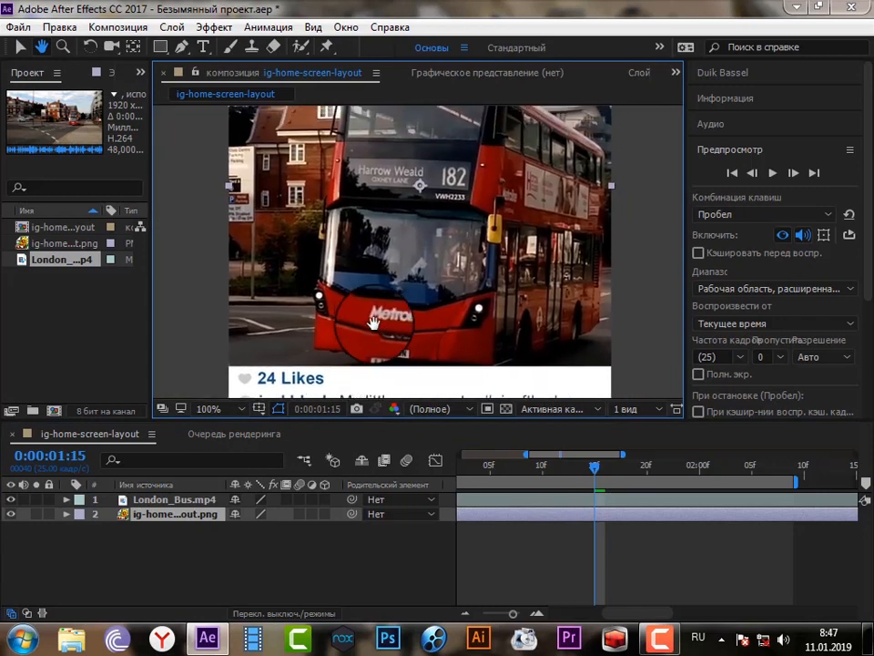
mouse_move(382, 272)
mouse_down()
mouse_move(394, 296)
mouse_move(407, 283)
mouse_move(402, 296)
mouse_move(379, 283)
mouse_up()
scroll(394, 295, down, 1)
scroll(408, 288, up, 1)
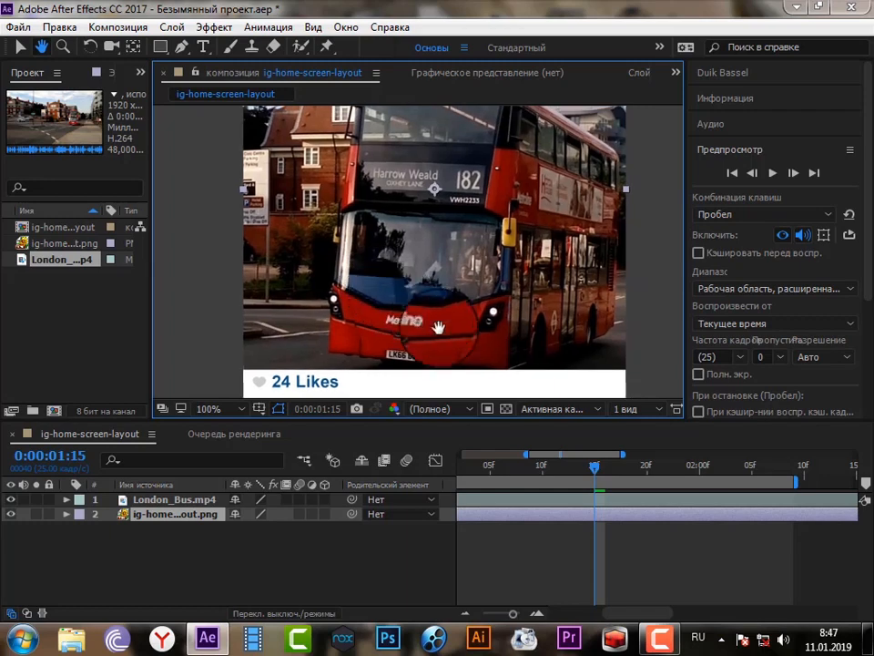
drag(461, 329, 464, 267)
scroll(476, 224, up, 2)
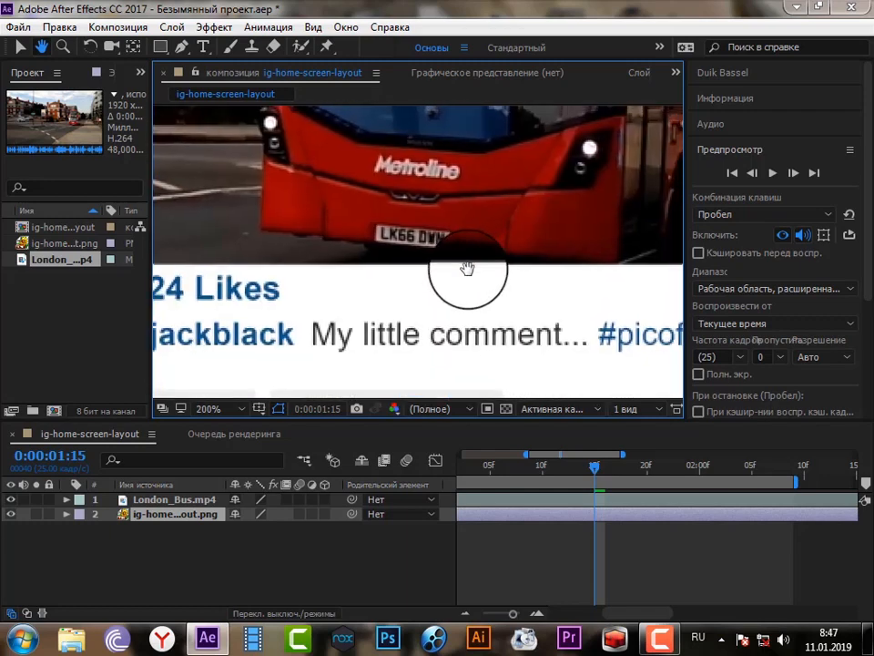
- Start keyframing the Mask 1 path of the London_Bus.mp4 layer at 0:00:01:14
click(20, 48)
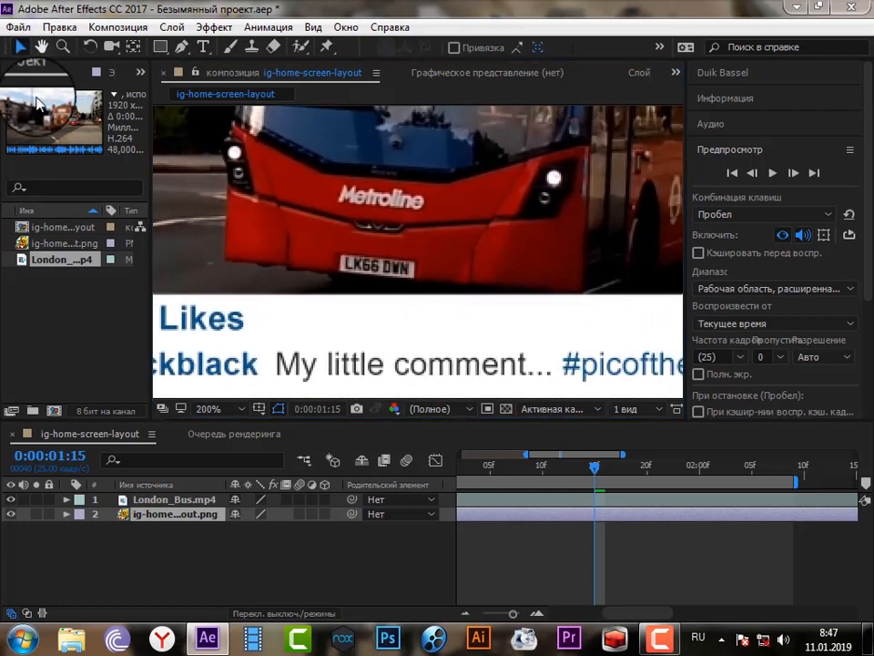
click(79, 504)
click(68, 500)
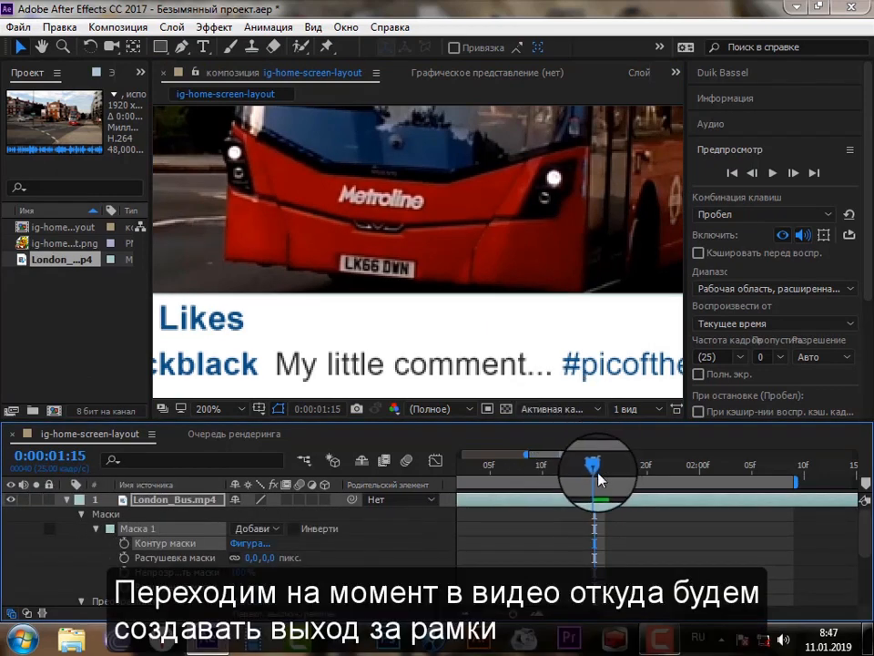
mouse_move(594, 468)
mouse_down()
mouse_move(579, 479)
mouse_move(587, 480)
mouse_up()
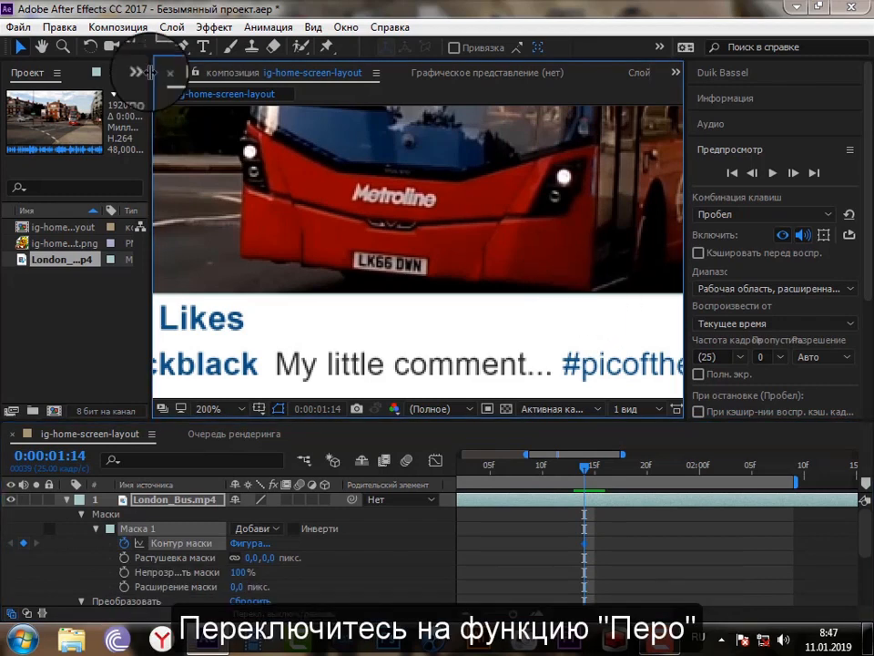
- Add Pen tool vertices to Mask 1's bottom edge under the bus's front corner and fit them to that corner at 0:00:01:15
click(182, 47)
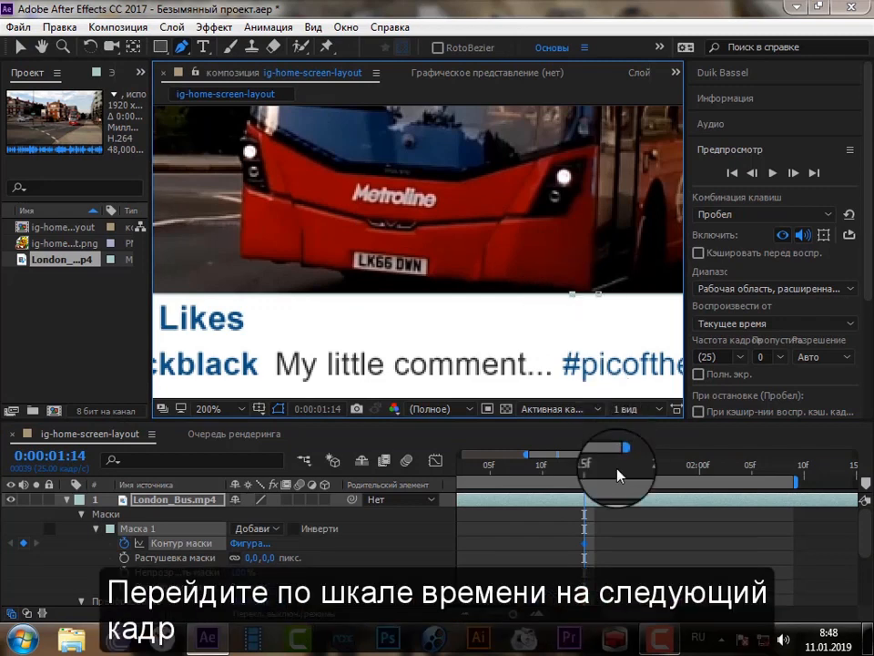
drag(586, 468, 593, 468)
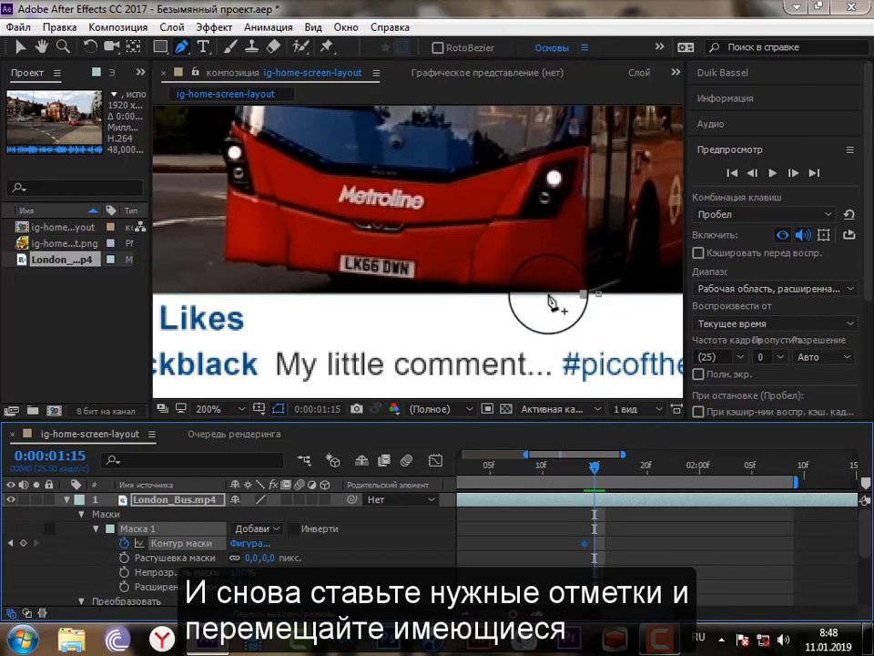
scroll(550, 296, up, 1)
drag(637, 282, 474, 256)
drag(550, 308, 607, 310)
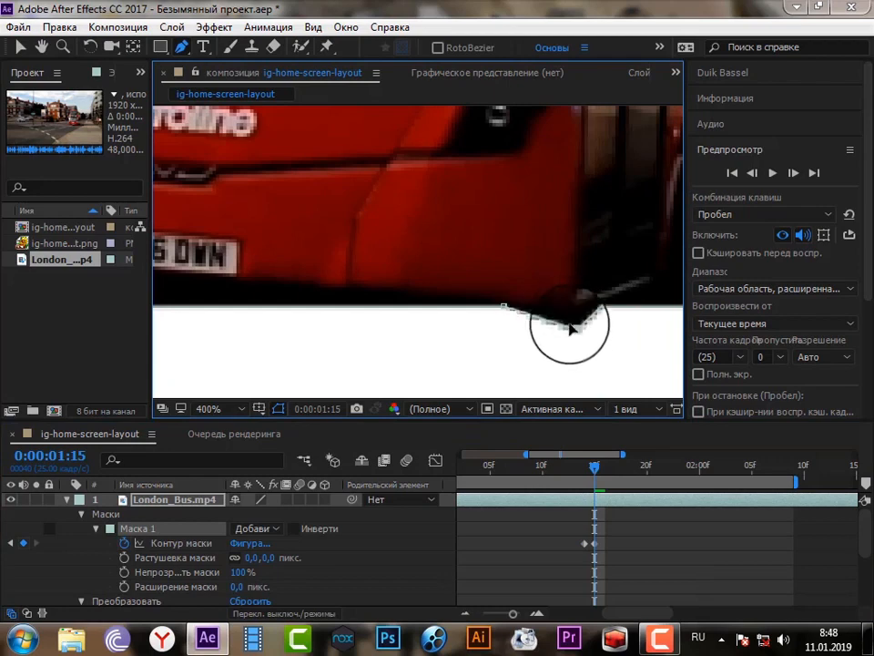
- At 0:00:01:16, add a vertex under the front bumper and reshape Mask 1's bottom edge around the bus's front corner
drag(598, 468, 606, 468)
scroll(523, 345, down, 8)
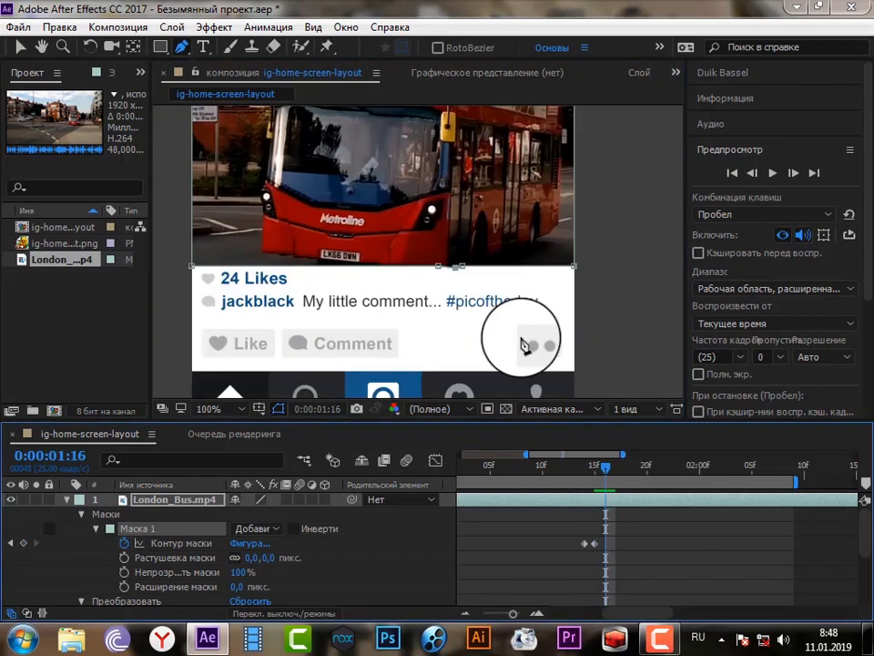
scroll(416, 262, up, 8)
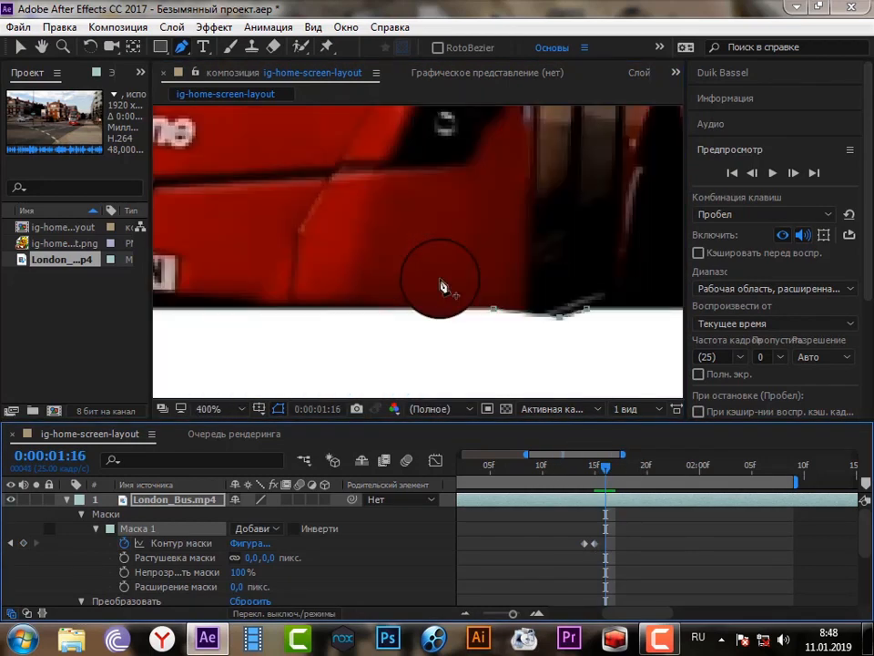
click(286, 311)
drag(493, 312, 492, 330)
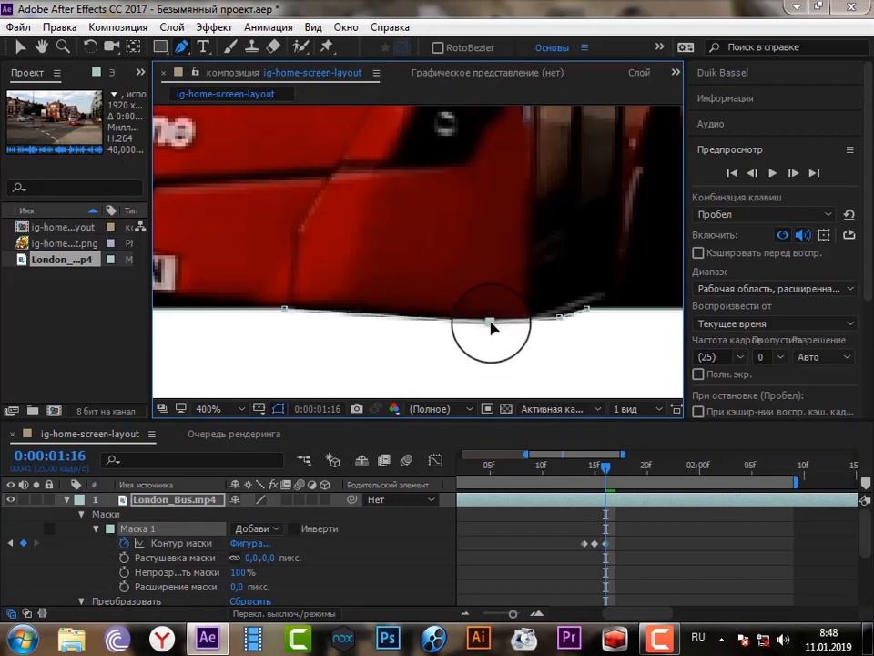
drag(407, 319, 397, 314)
drag(557, 318, 520, 331)
scroll(463, 333, down, 2)
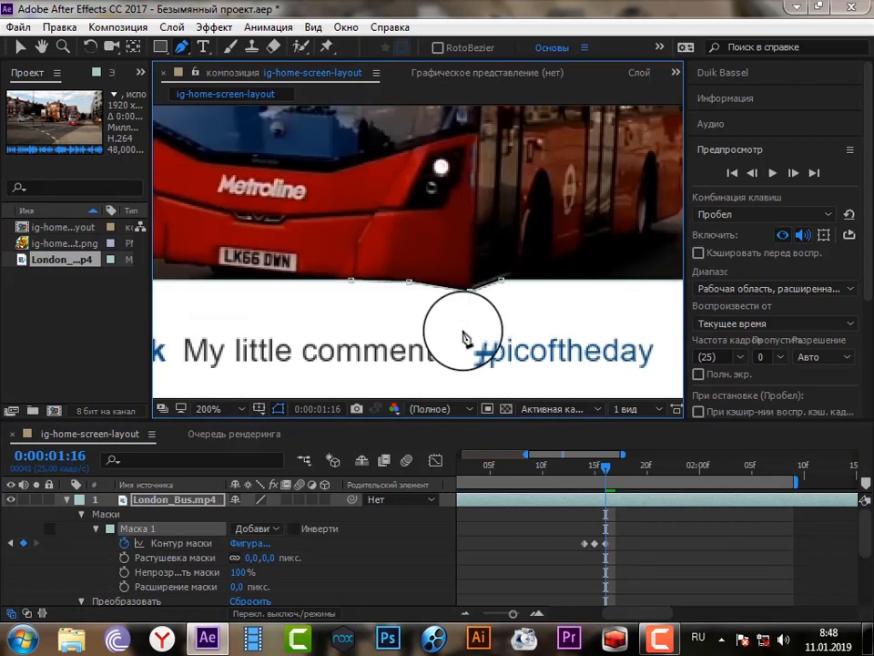
- At 0:00:01:17, refit Mask 1's bottom vertices to the protruding front corner and bumper of the bus
scroll(465, 337, up, 4)
click(616, 465)
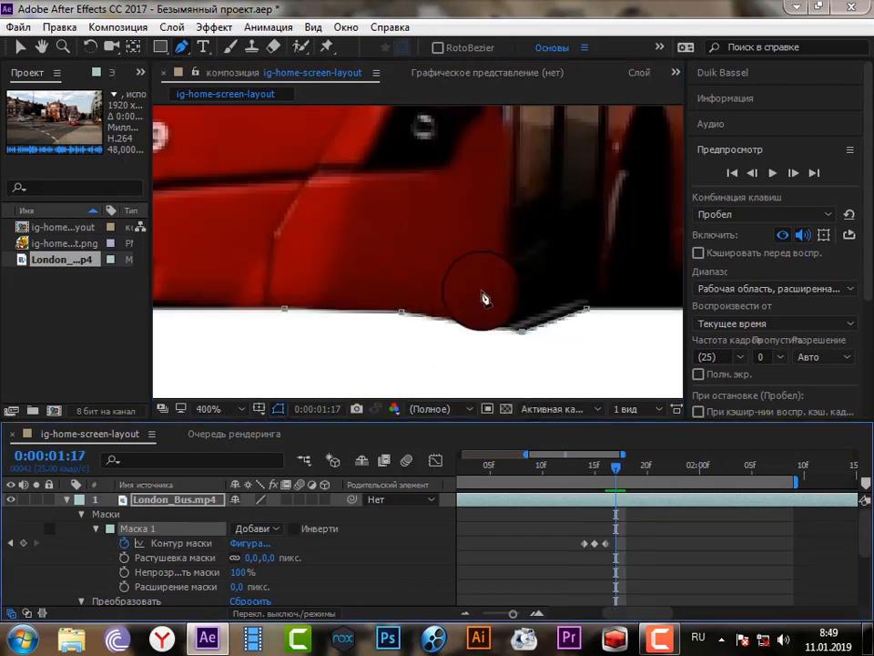
mouse_move(400, 311)
mouse_down()
mouse_move(396, 366)
mouse_move(401, 321)
mouse_up()
drag(522, 331, 501, 332)
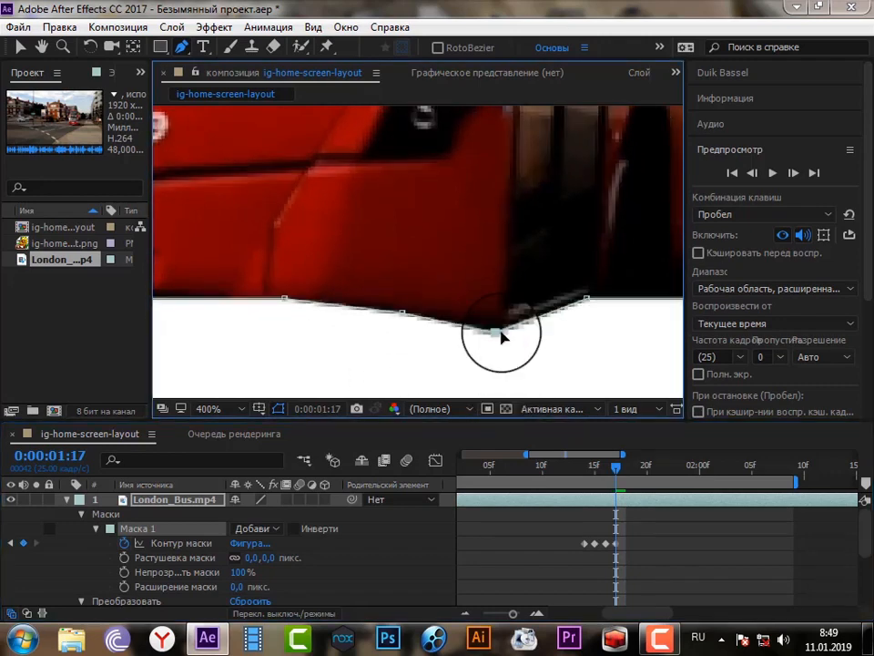
drag(285, 300, 286, 332)
scroll(346, 312, down, 2)
scroll(267, 292, up, 2)
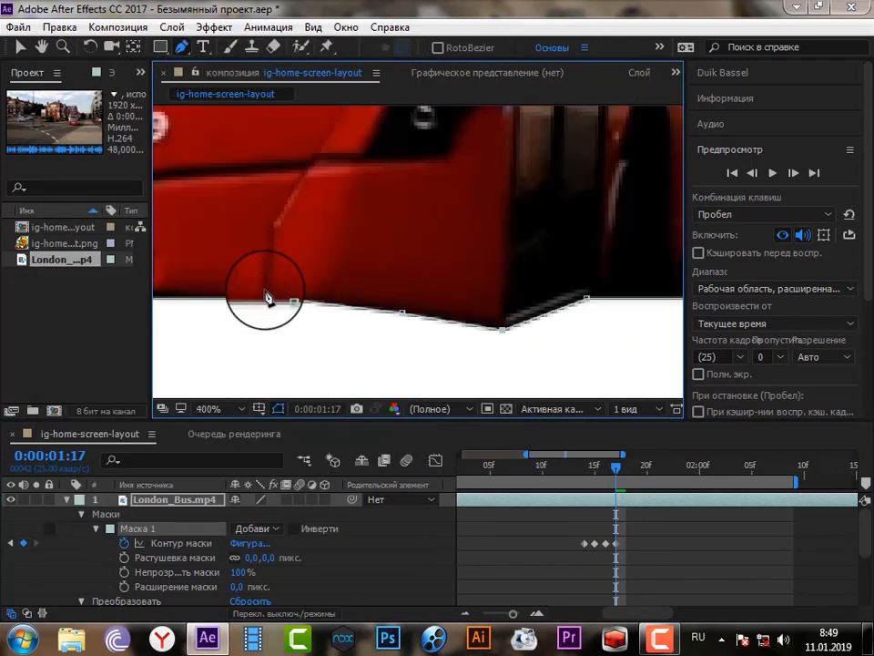
scroll(239, 285, down, 2)
scroll(253, 284, up, 1)
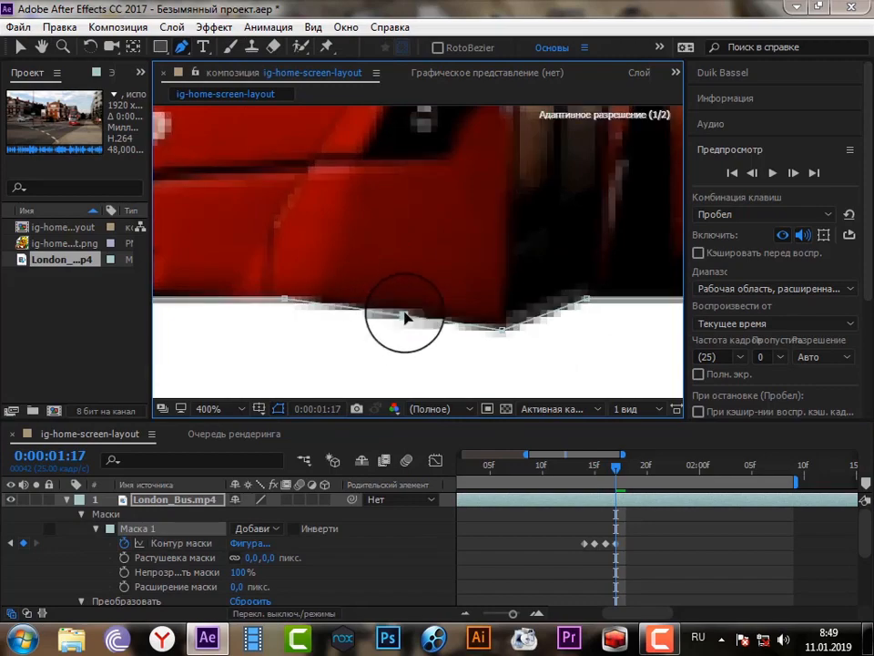
scroll(350, 282, down, 1)
drag(318, 276, 314, 275)
scroll(409, 288, down, 3)
scroll(410, 288, up, 3)
- At 0:00:01:18, adjust Mask 1's vertices along the bumper and front corner to follow the bus's lower edge
key(Page_Down)
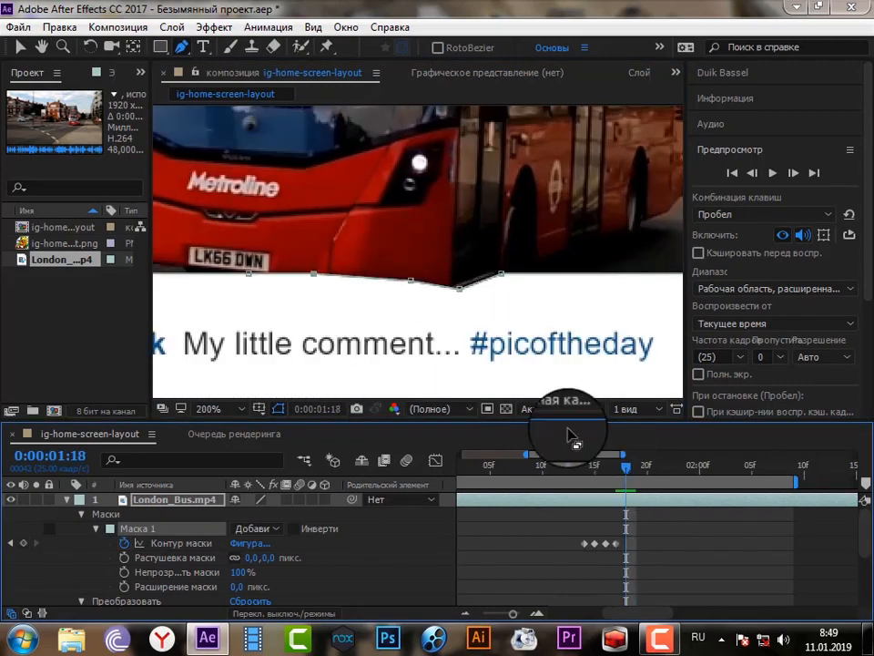
key(space)
scroll(383, 283, down, 3)
scroll(347, 242, up, 5)
scroll(464, 242, down, 2)
drag(509, 244, 395, 287)
scroll(407, 250, up, 1)
key(space)
scroll(410, 253, down, 1)
scroll(328, 251, up, 1)
mouse_move(254, 242)
mouse_down()
mouse_move(254, 249)
mouse_move(238, 238)
mouse_up()
mouse_move(343, 246)
mouse_down()
mouse_move(338, 271)
mouse_move(329, 249)
mouse_up()
drag(476, 263, 449, 261)
drag(517, 271, 521, 275)
scroll(521, 276, down, 1)
- At 0:00:01:19, pull Mask 1's front-corner vertices down below the post's picture area to reveal the bus's corner
click(635, 472)
key(space)
drag(410, 312, 482, 289)
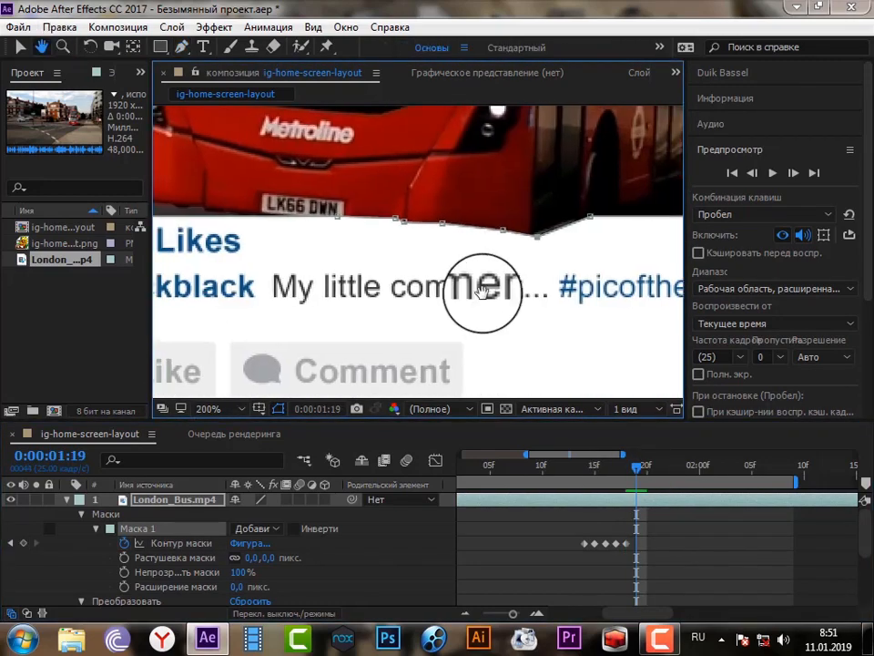
scroll(453, 274, up, 1)
scroll(449, 273, down, 1)
scroll(467, 273, up, 1)
drag(584, 244, 566, 262)
drag(515, 232, 482, 303)
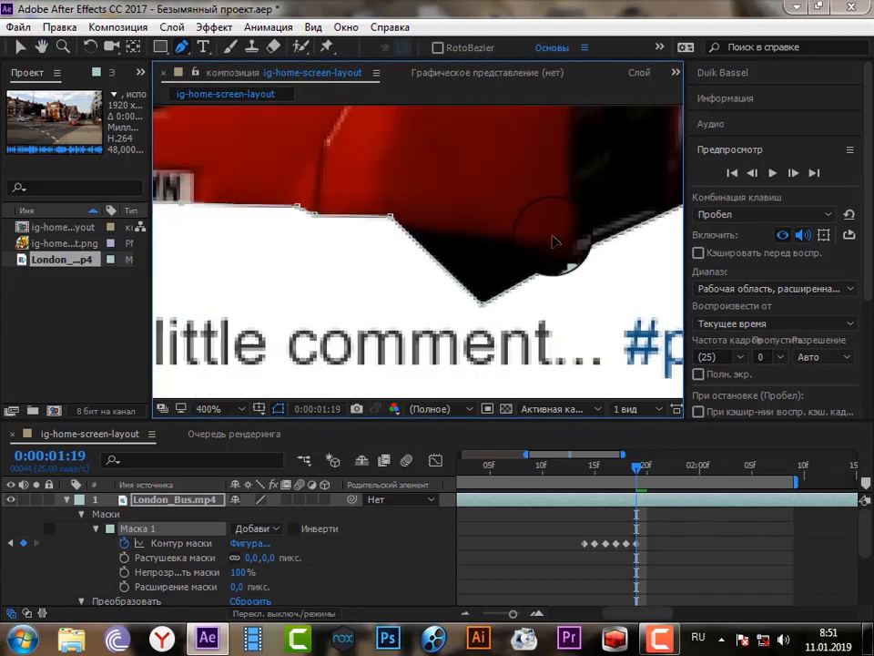
key(comma)
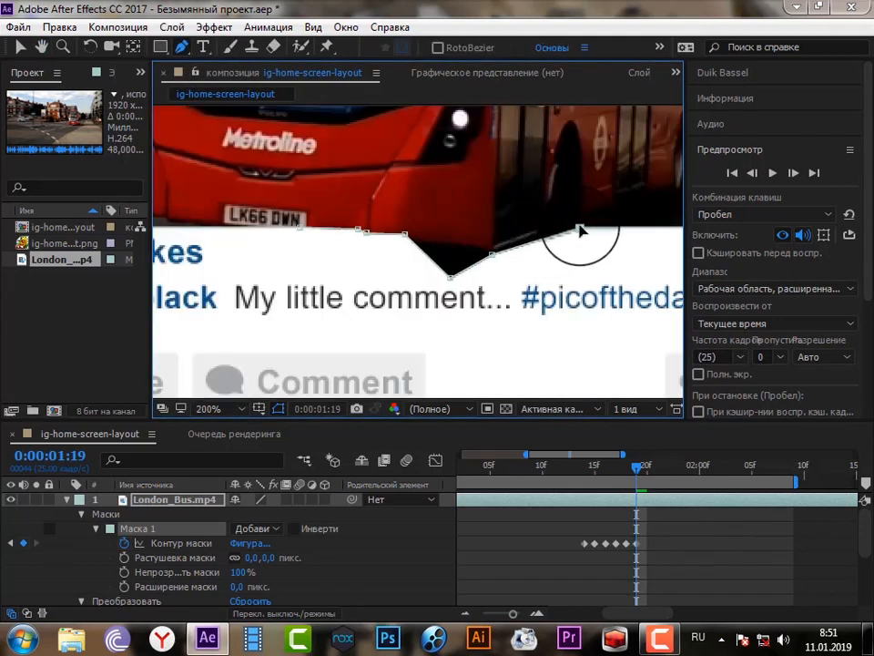
- Curve Mask 1 around the bus's front wheel and fit the vertices between wheel and front corner at 0:00:01:19
drag(535, 255, 537, 278)
click(60, 28)
click(82, 47)
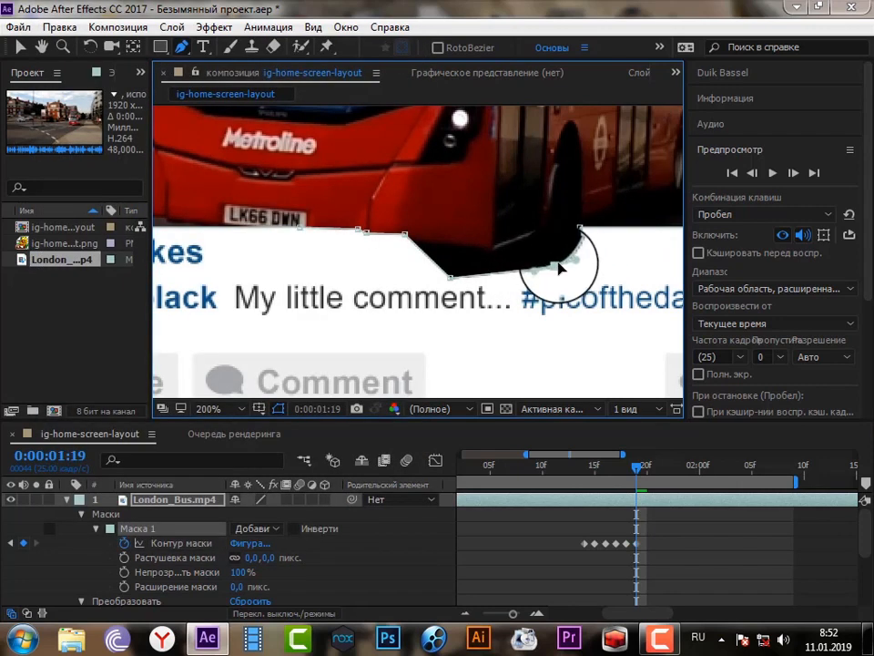
mouse_move(559, 266)
mouse_down()
mouse_move(517, 266)
mouse_move(562, 275)
mouse_move(562, 260)
mouse_up()
scroll(528, 258, up, 1)
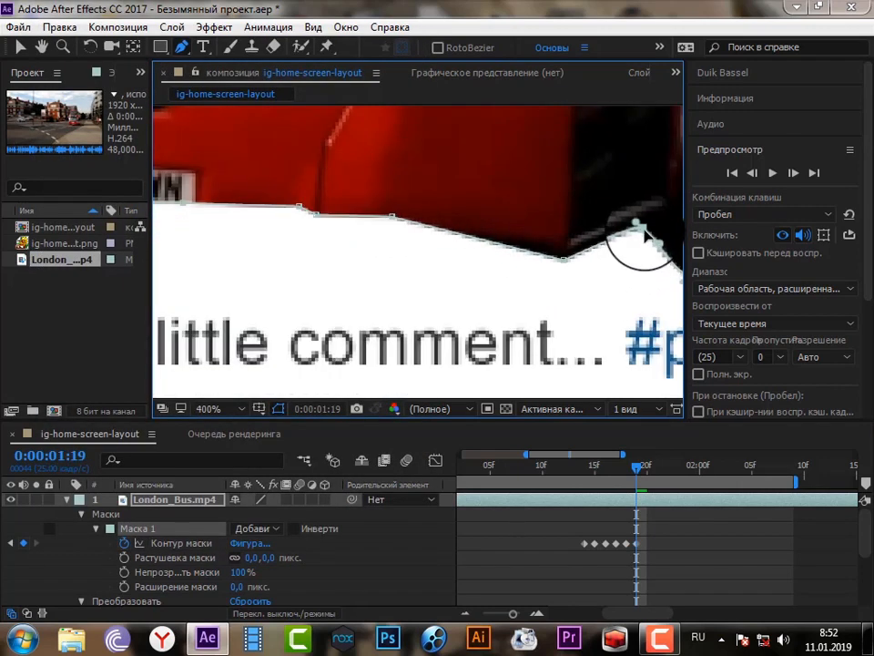
drag(636, 230, 636, 220)
scroll(637, 228, down, 1)
scroll(650, 255, up, 1)
scroll(652, 259, down, 1)
drag(537, 254, 653, 228)
- Align Mask 1's remaining vertices with the lower edge of the bumper towards the number plate at 0:00:01:19
key(period)
drag(392, 216, 496, 243)
drag(316, 215, 312, 236)
drag(298, 206, 619, 271)
scroll(462, 237, down, 2)
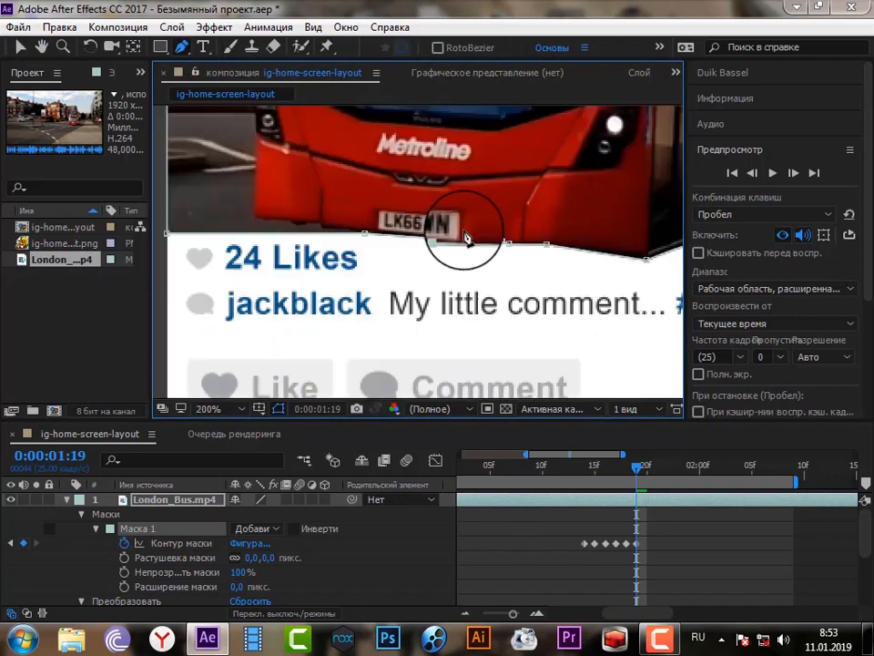
- At 0:00:01:20, fit Mask 1's outline to the bus's front corner and around the bottom of the front wheel
drag(637, 469, 648, 469)
scroll(449, 278, up, 3)
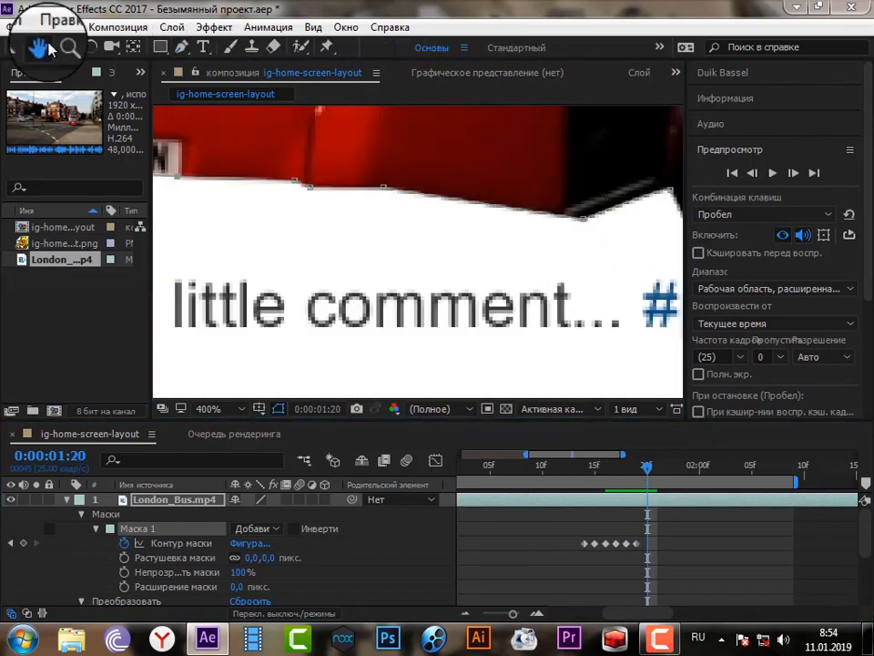
drag(502, 214, 490, 219)
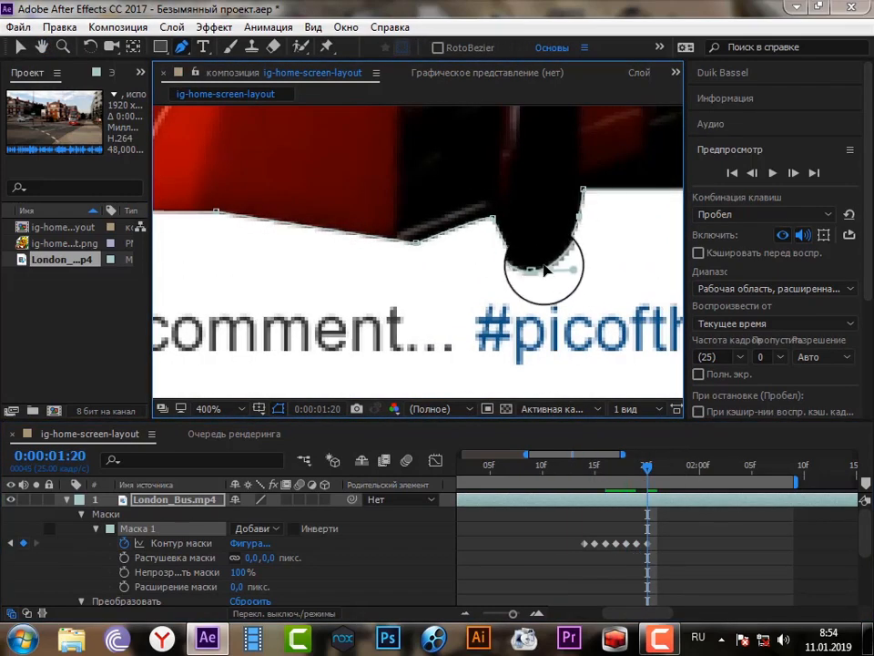
drag(545, 270, 477, 230)
- Fit Mask 1's vertices along the bumper's lower edge and beneath the number plate at 0:00:01:20
scroll(488, 238, left, 6)
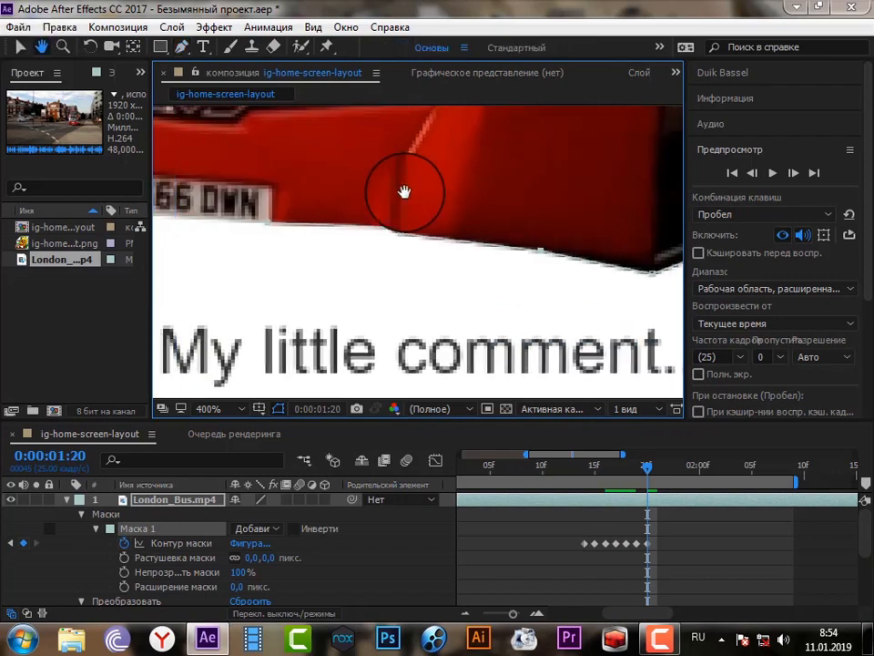
scroll(493, 248, down, 1)
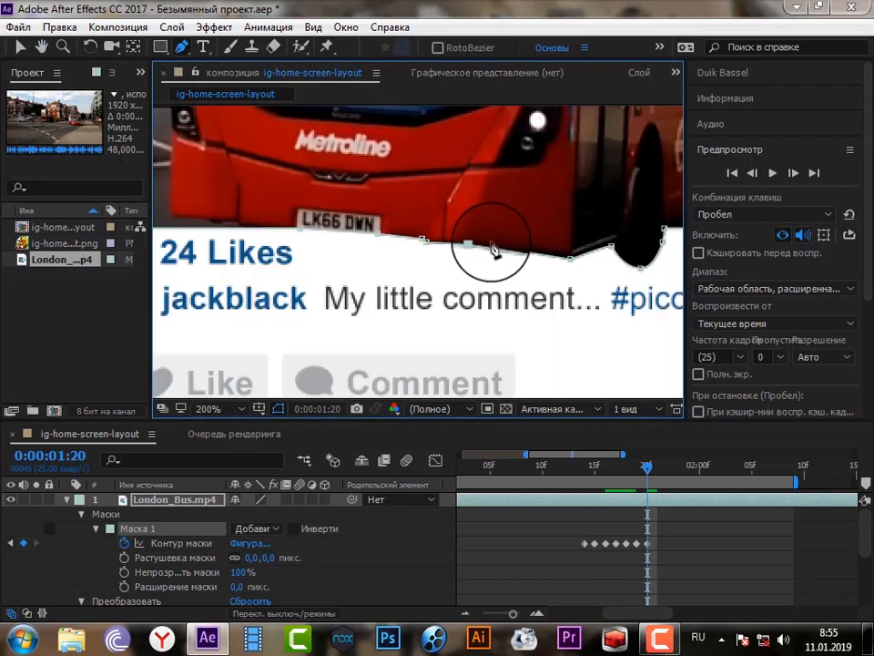
scroll(494, 248, up, 1)
drag(493, 247, 293, 227)
scroll(236, 179, down, 1)
drag(236, 180, 406, 200)
scroll(406, 199, up, 1)
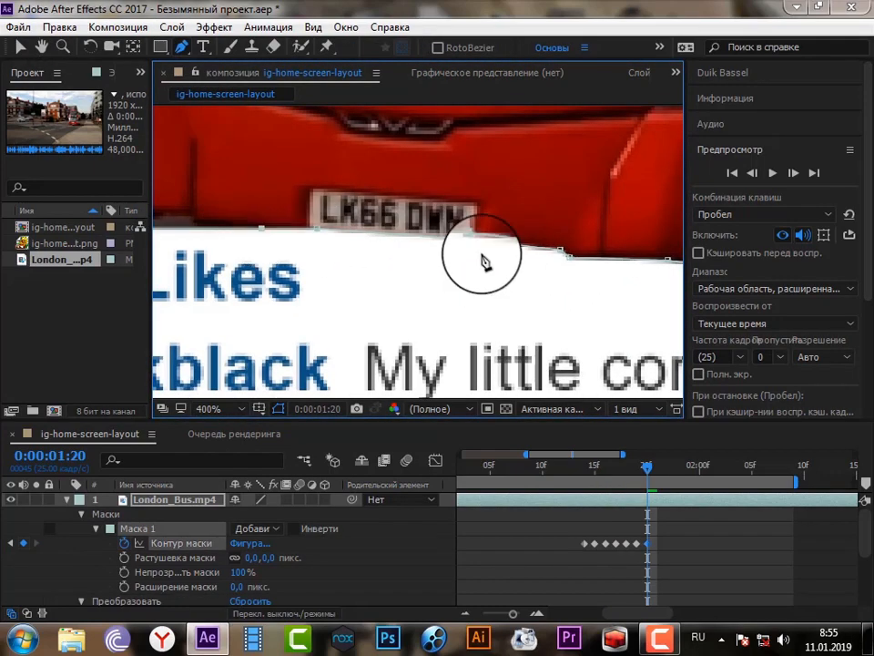
scroll(528, 259, down, 2)
- At 0:00:01:21, move Mask 1's vertices down to the bumper's lower edge on both sides of the number plate
click(658, 466)
scroll(417, 273, up, 1)
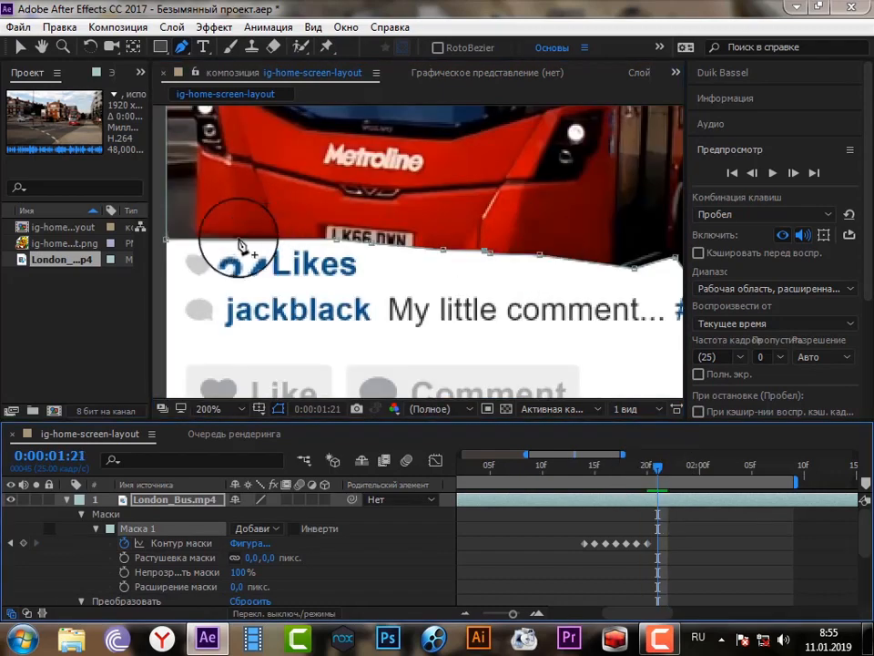
drag(243, 242, 263, 249)
drag(371, 243, 413, 255)
scroll(410, 262, up, 1)
drag(549, 251, 488, 265)
drag(559, 257, 500, 270)
scroll(519, 264, down, 1)
drag(540, 254, 364, 244)
- Fit Mask 1 to the bus's front corner and curve it around the bottom of the front wheel at 0:00:01:21
scroll(592, 269, up, 1)
drag(621, 279, 476, 297)
drag(489, 237, 483, 270)
drag(494, 209, 484, 209)
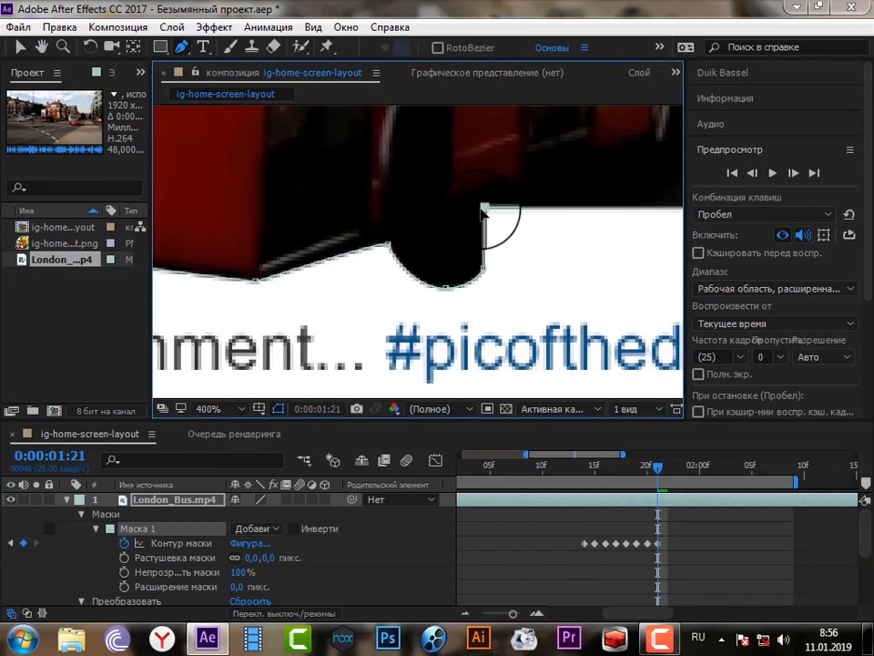
scroll(460, 208, down, 1)
scroll(386, 248, up, 1)
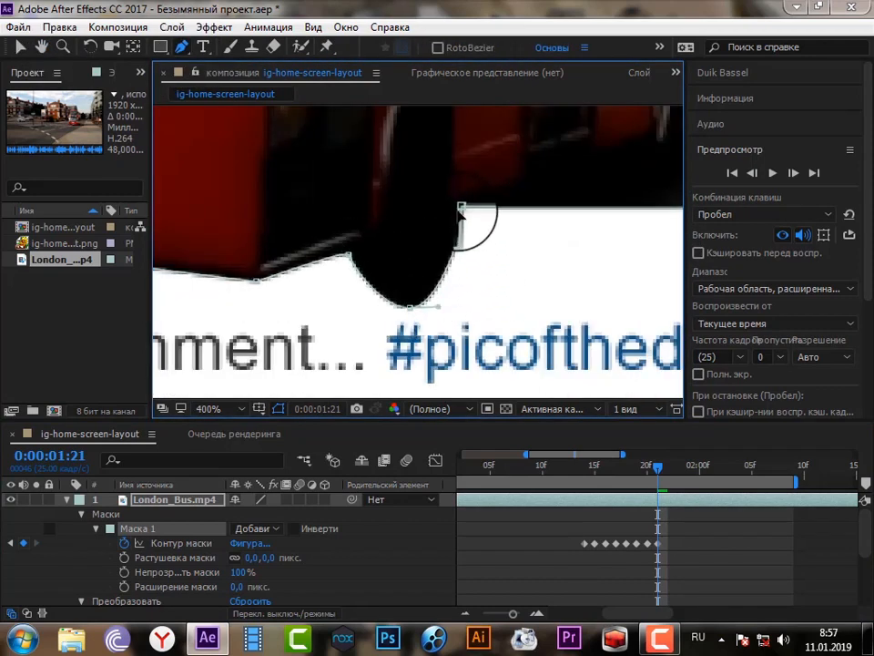
drag(409, 308, 410, 315)
drag(262, 220, 361, 213)
drag(551, 233, 550, 248)
drag(437, 243, 441, 252)
- At 0:00:01:22, reshape Mask 1's curve around the bottom of the front wheel
scroll(437, 256, down, 1)
click(43, 48)
scroll(485, 243, down, 1)
drag(379, 221, 485, 242)
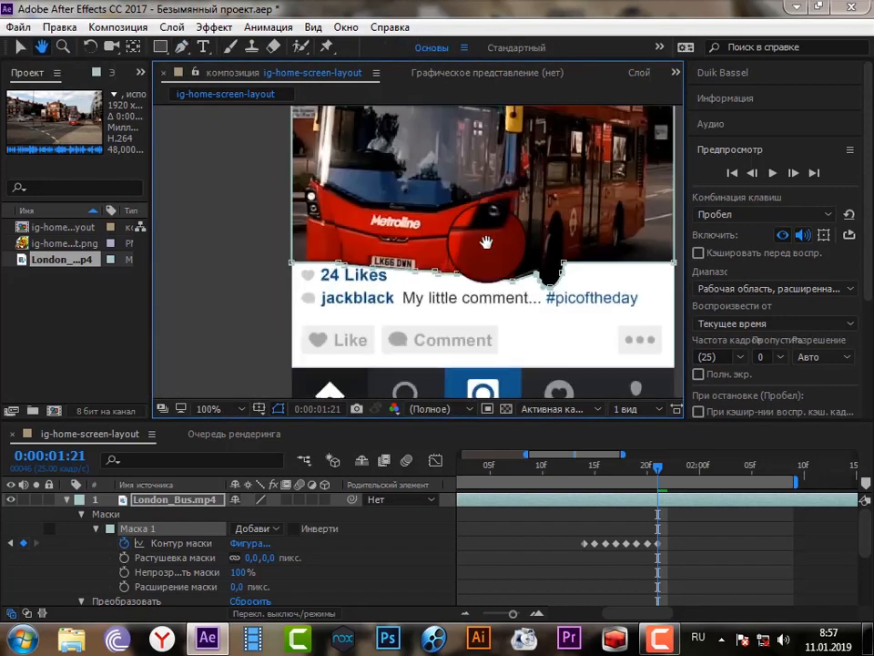
scroll(485, 242, up, 1)
click(20, 47)
drag(657, 468, 667, 468)
click(42, 47)
scroll(523, 290, up, 1)
scroll(470, 257, down, 2)
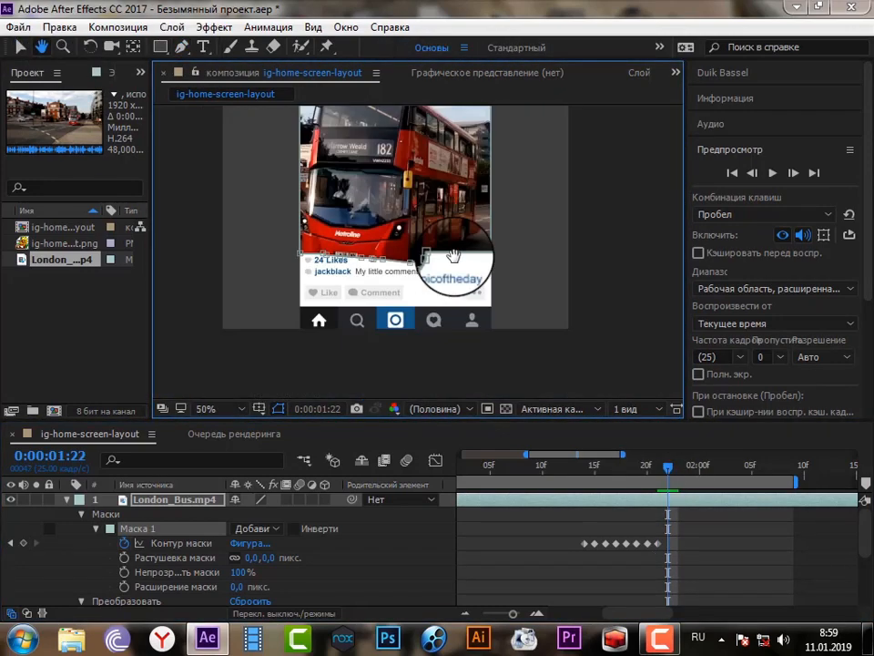
scroll(453, 256, up, 2)
key(g)
drag(567, 266, 559, 267)
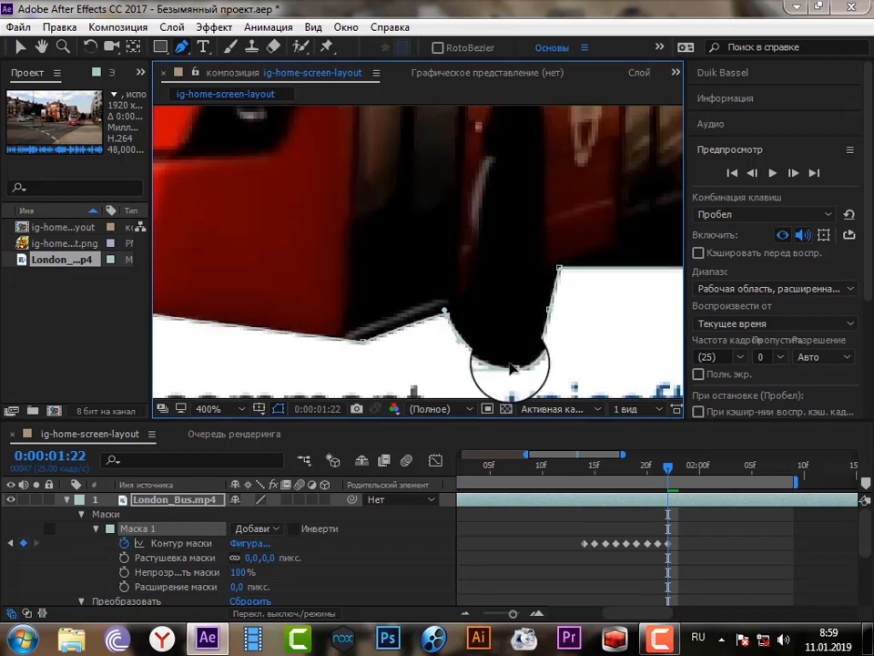
drag(513, 368, 538, 378)
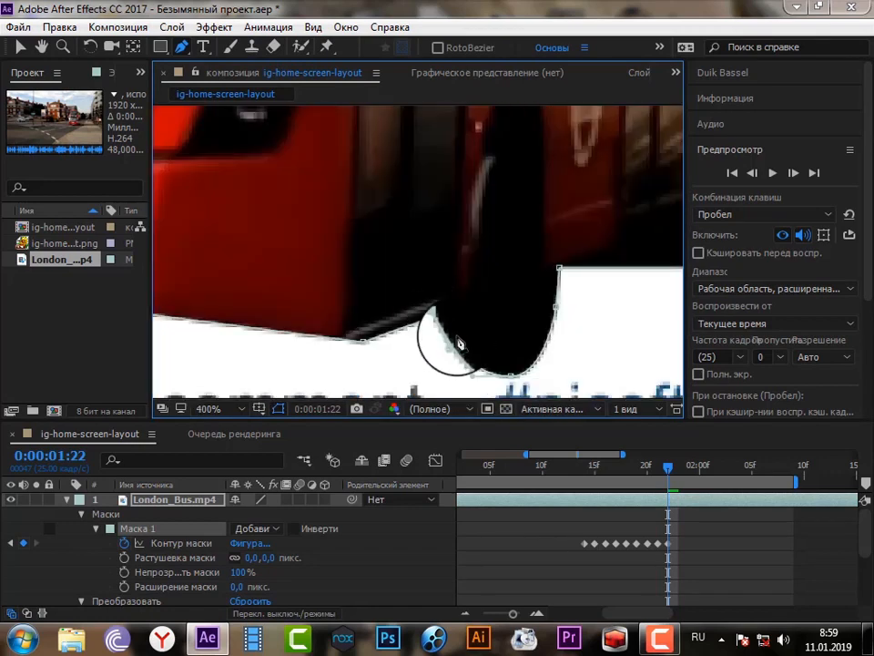
- Align Mask 1's vertices with the bumper's lower edge from the front corner past the number plate at 0:00:01:22
drag(375, 352, 470, 282)
drag(174, 123, 348, 134)
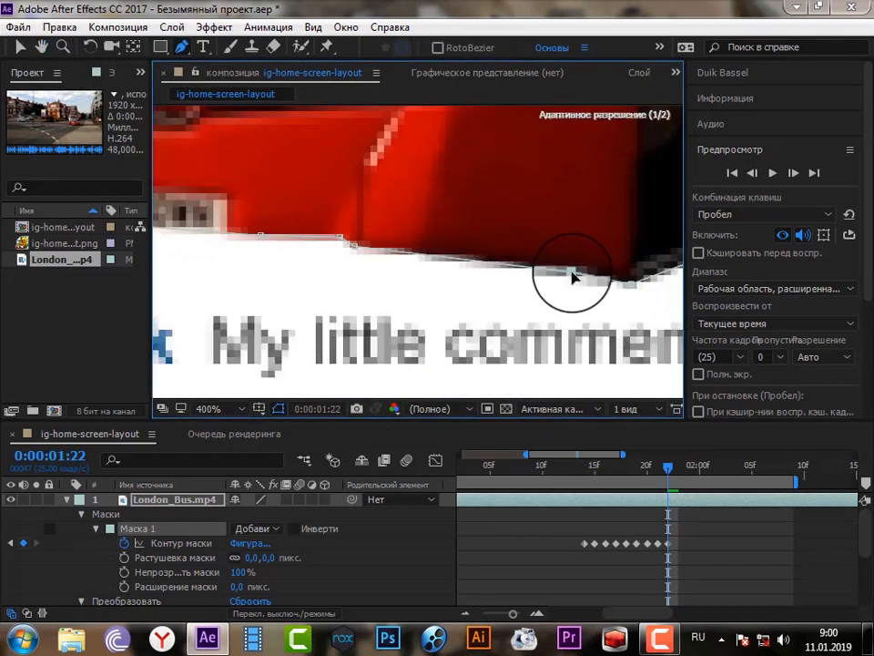
scroll(523, 267, left, 5)
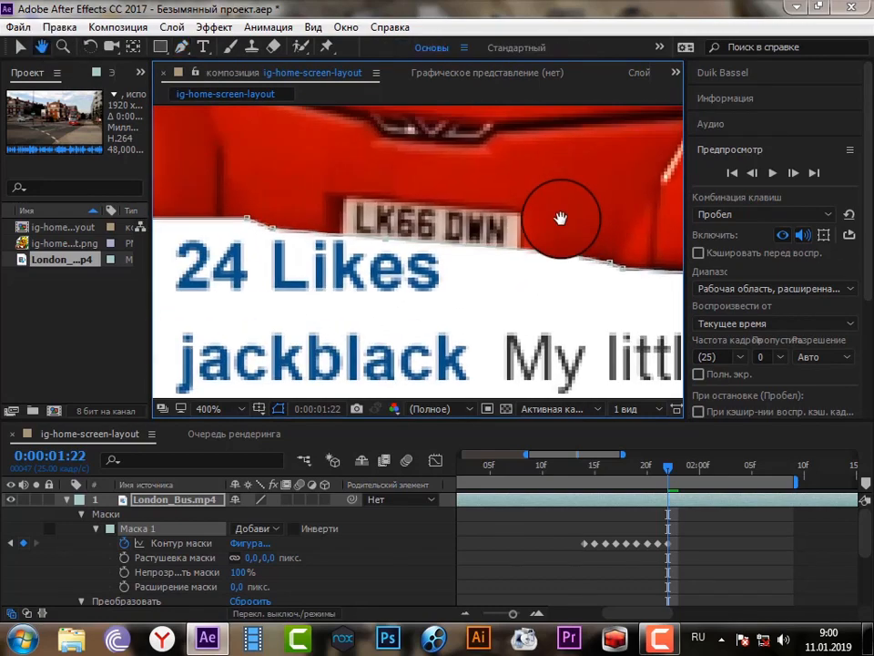
drag(404, 230, 296, 231)
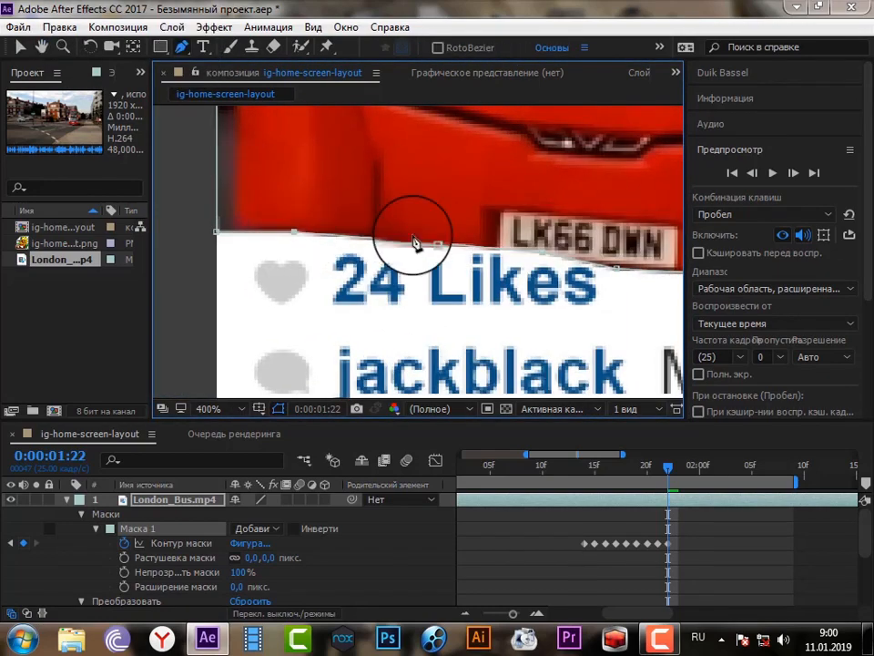
drag(440, 243, 395, 249)
scroll(546, 264, down, 1)
drag(665, 302, 446, 306)
scroll(492, 314, up, 1)
- At 0:00:01:23, fit Mask 1's outline to the front wheel and the underside of the bus beside it
scroll(521, 355, down, 1)
key(Page_Down)
scroll(415, 280, up, 2)
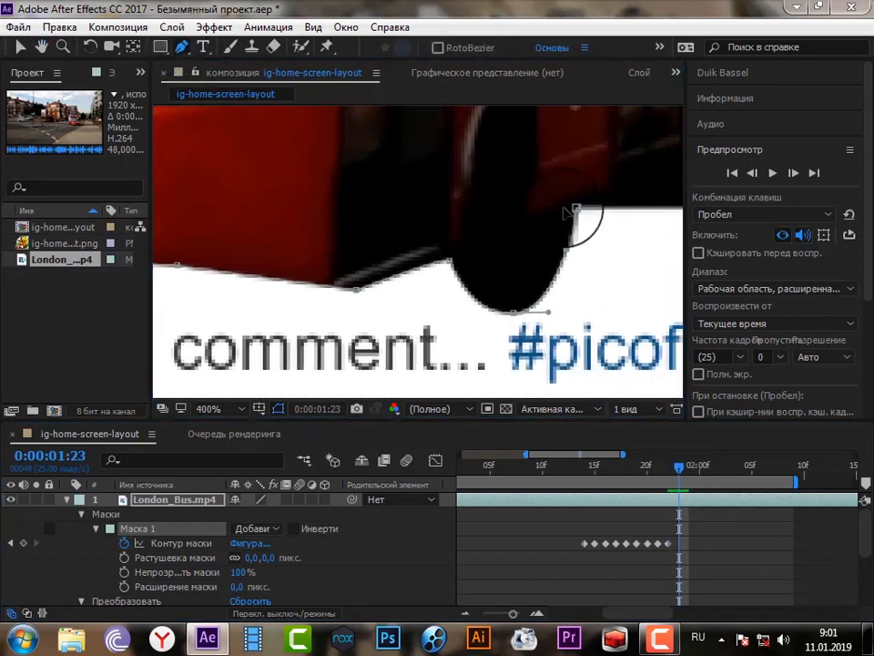
scroll(447, 301, down, 4)
scroll(501, 325, up, 4)
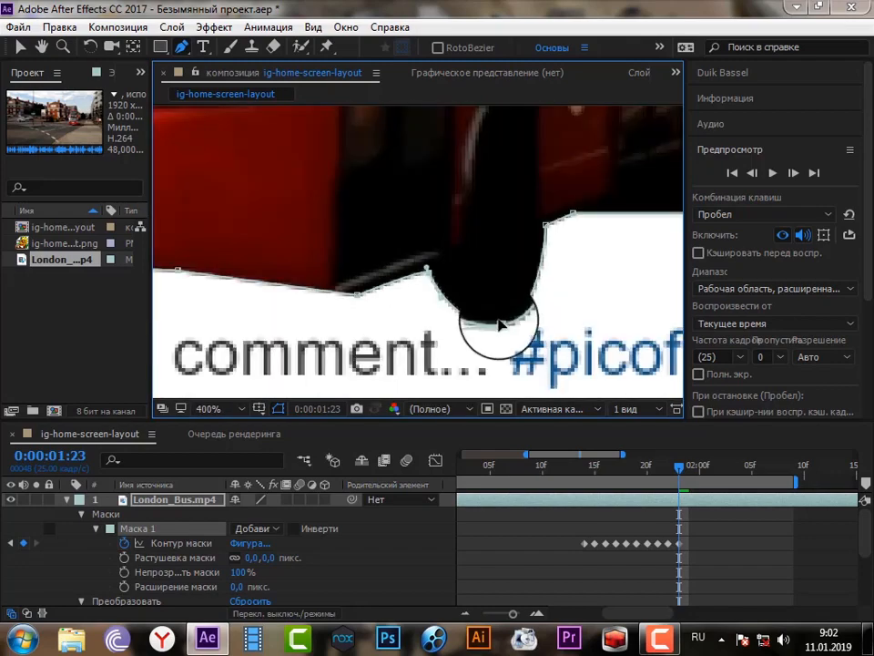
scroll(487, 333, down, 4)
scroll(386, 273, up, 4)
scroll(386, 195, down, 4)
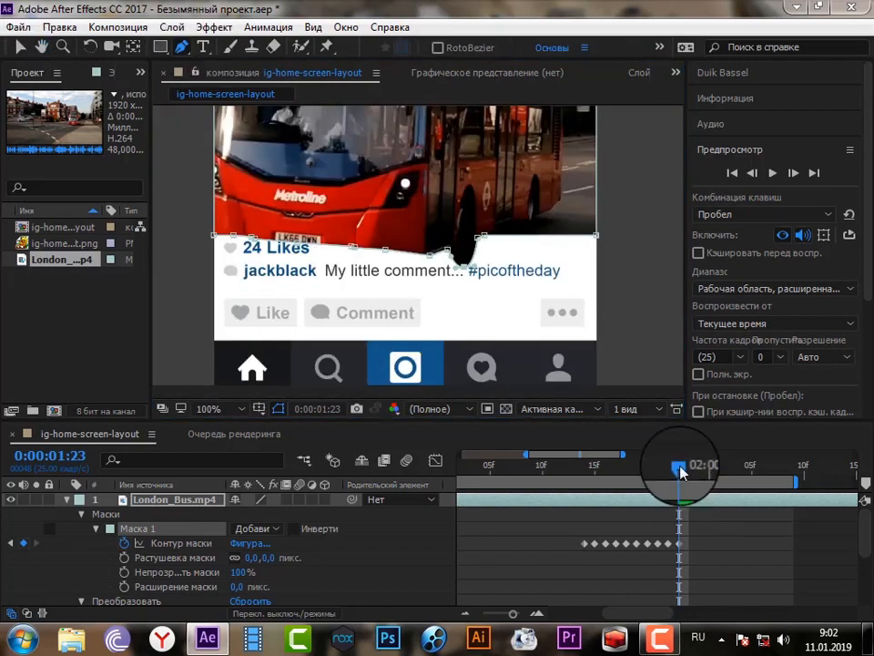
scroll(353, 265, up, 1)
scroll(354, 265, up, 1)
drag(469, 268, 437, 272)
- Align Mask 1's vertices with the bumper's lower edge from the front corner to the number plate at 0:00:01:23
drag(292, 232, 301, 251)
drag(303, 251, 486, 259)
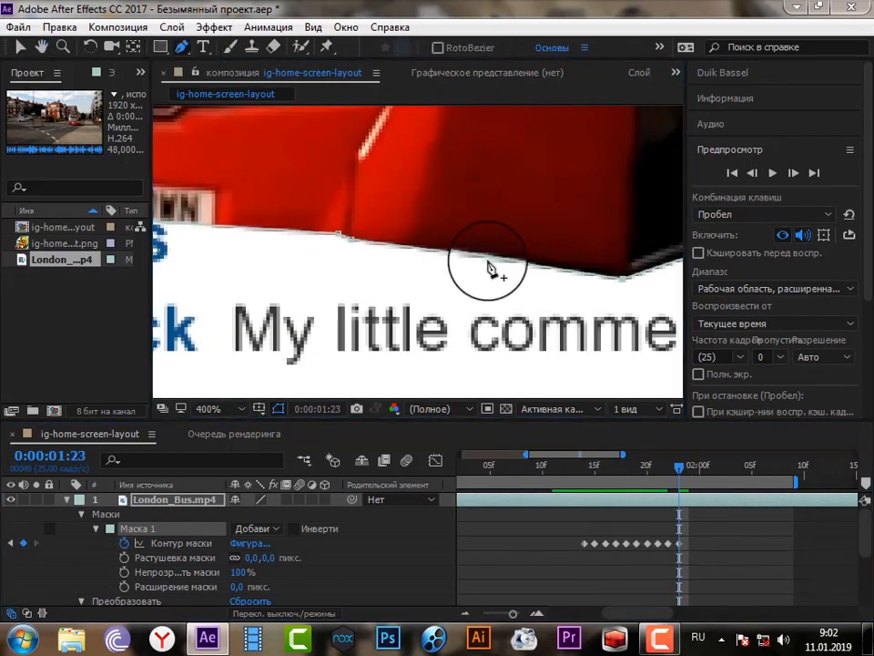
drag(338, 239, 592, 264)
click(41, 48)
click(183, 48)
mouse_move(416, 240)
mouse_down()
mouse_move(429, 267)
mouse_move(416, 248)
mouse_up()
click(41, 47)
click(185, 49)
drag(249, 181, 386, 237)
drag(451, 267, 395, 246)
key(h)
scroll(439, 275, down, 2)
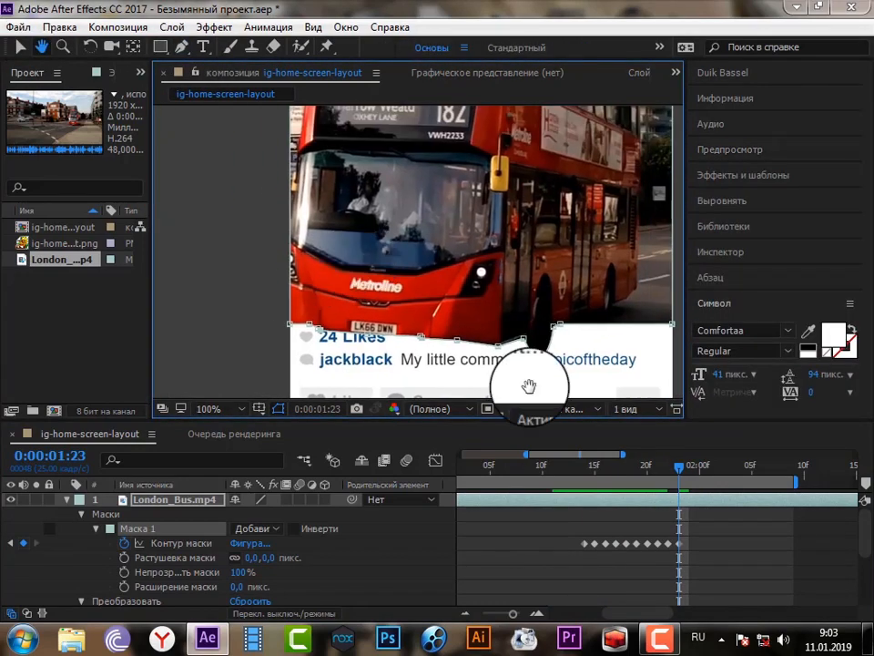
- Pull Mask 1's lower-left corner vertices past the post's left edge to the far end of the bumper at 0:00:01:23
mouse_move(679, 467)
mouse_down()
mouse_move(626, 482)
mouse_move(679, 478)
mouse_up()
scroll(278, 305, up, 1)
drag(277, 305, 440, 244)
scroll(419, 236, down, 1)
drag(387, 142, 390, 182)
scroll(391, 182, up, 1)
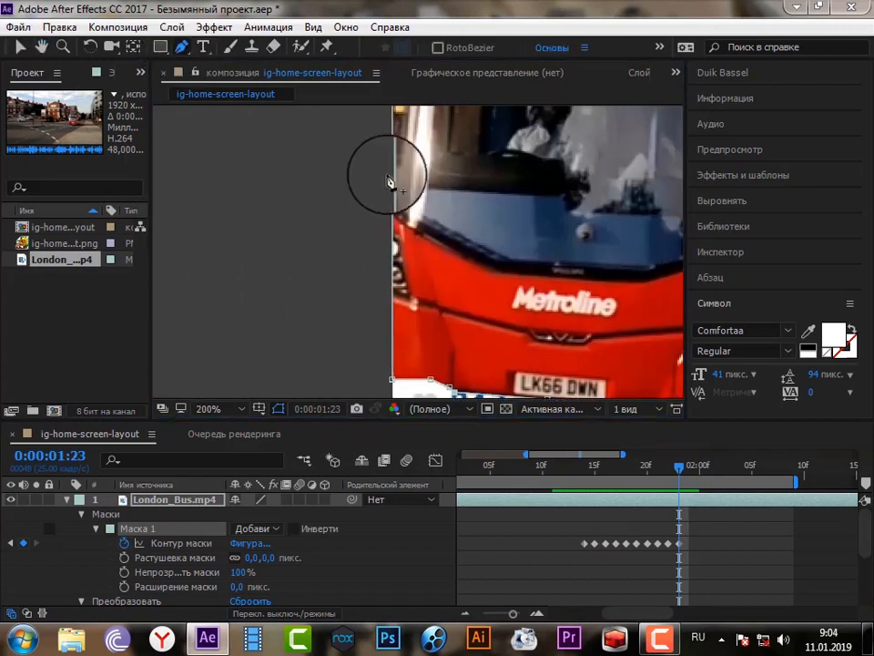
drag(354, 382, 357, 284)
scroll(382, 284, up, 1)
drag(448, 311, 391, 314)
drag(368, 306, 346, 314)
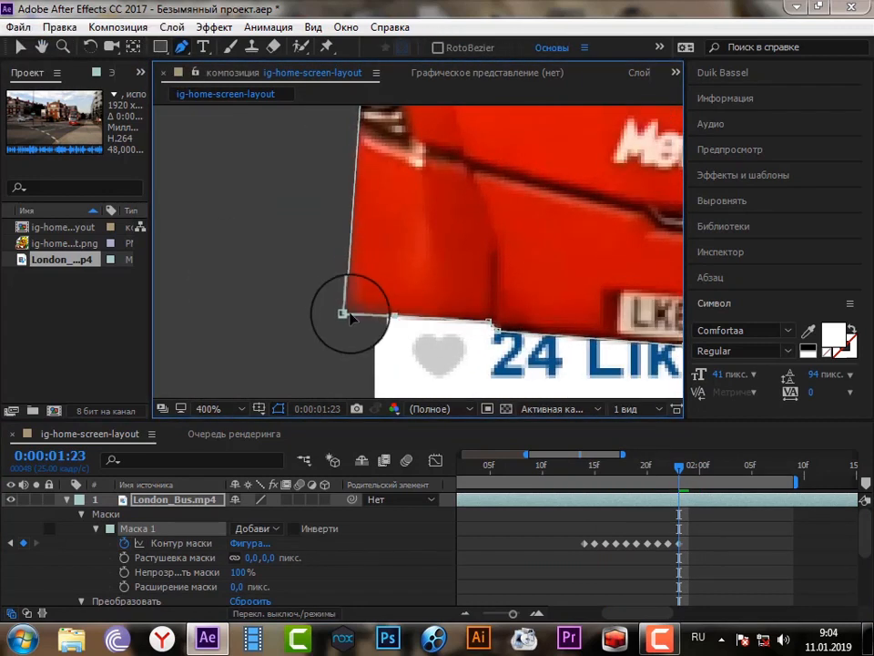
- Add vertices on Mask 1's left side and pull them outwards to reveal the bus's left headlight
drag(306, 156, 391, 277)
scroll(437, 296, down, 1)
click(460, 278)
drag(459, 279, 451, 302)
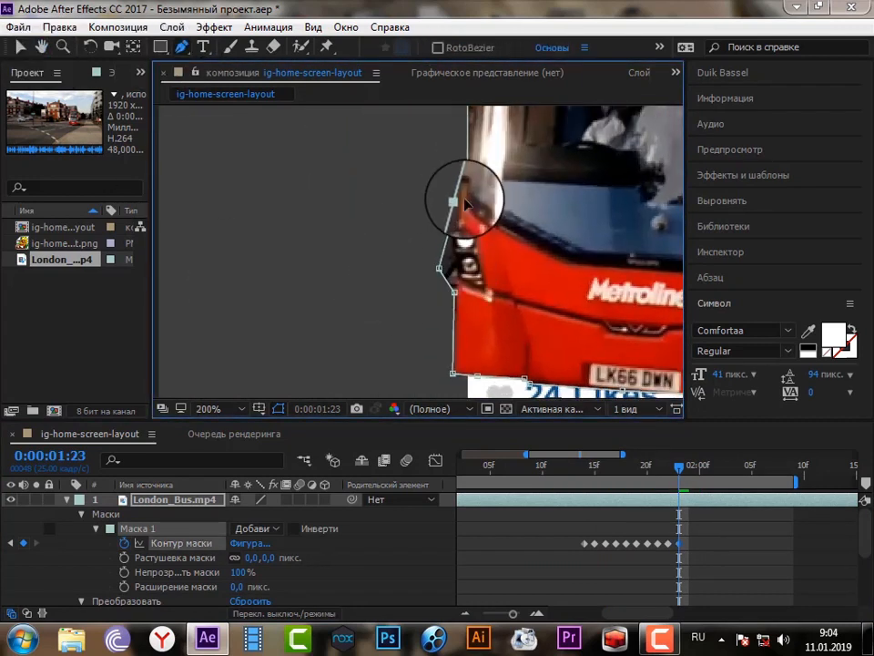
- Undo the last path edit and curve Mask 1's left side closely around the headlight and the red trim above it
scroll(464, 204, up, 2)
click(60, 26)
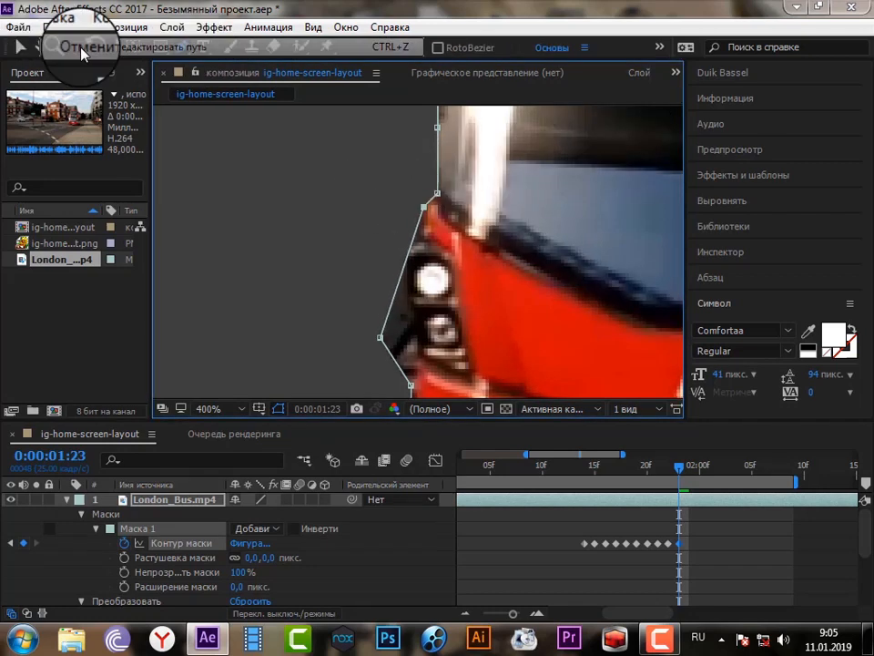
click(82, 48)
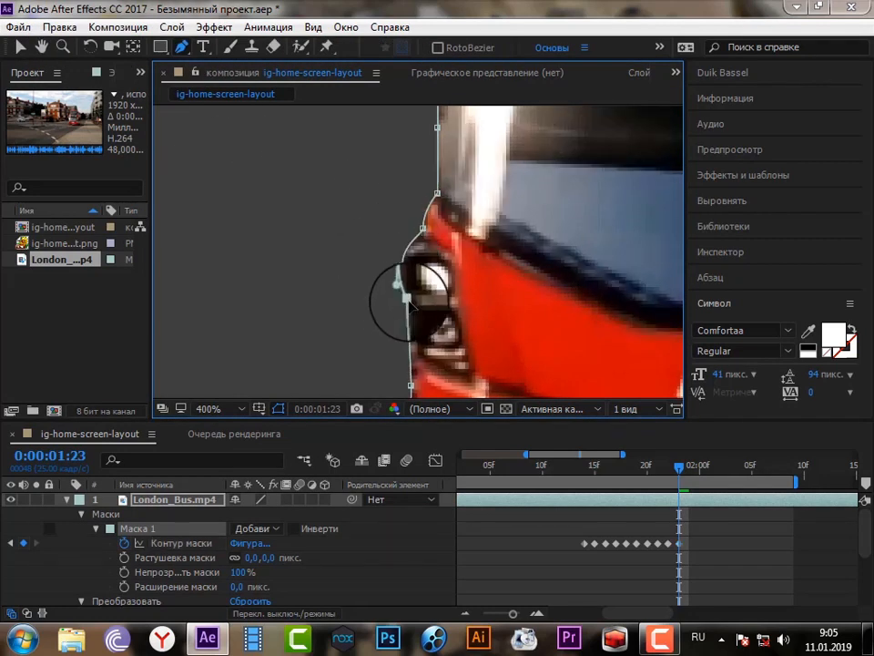
scroll(410, 337, down, 2)
scroll(414, 319, up, 2)
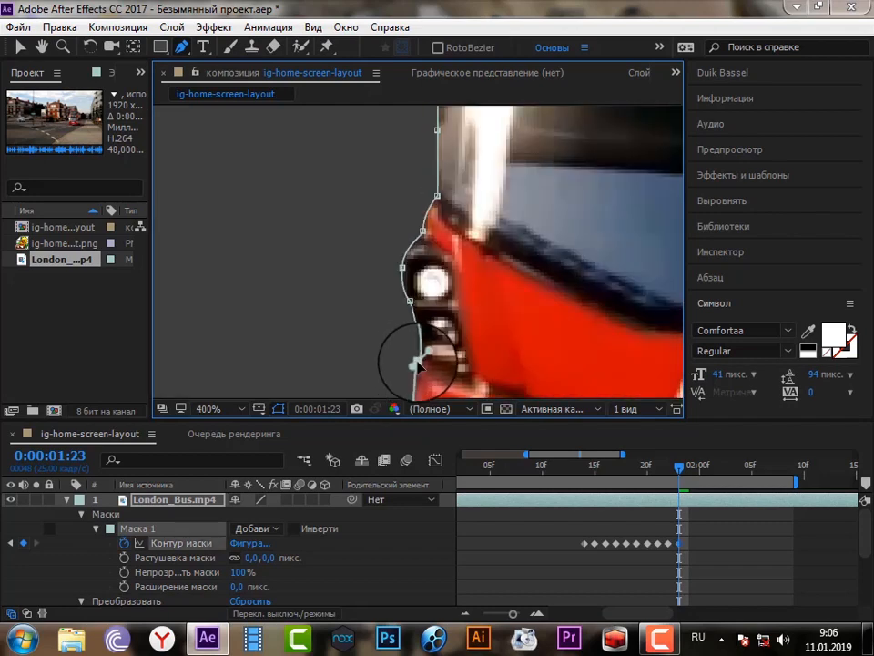
drag(410, 344, 401, 238)
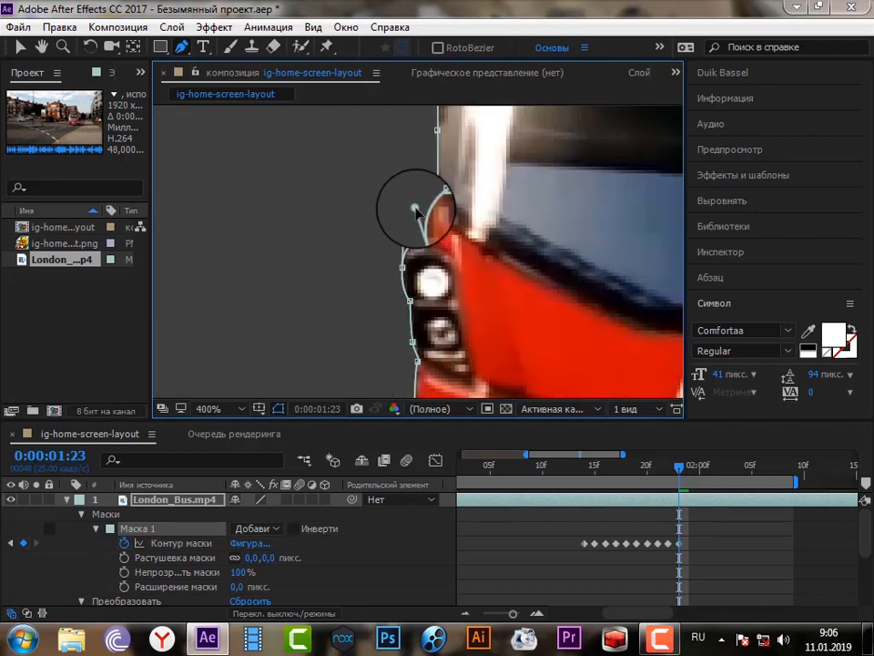
- At 0:00:01:24, fit Mask 1's vertices around the bottom of the front wheel
scroll(410, 264, down, 4)
key(v)
click(689, 469)
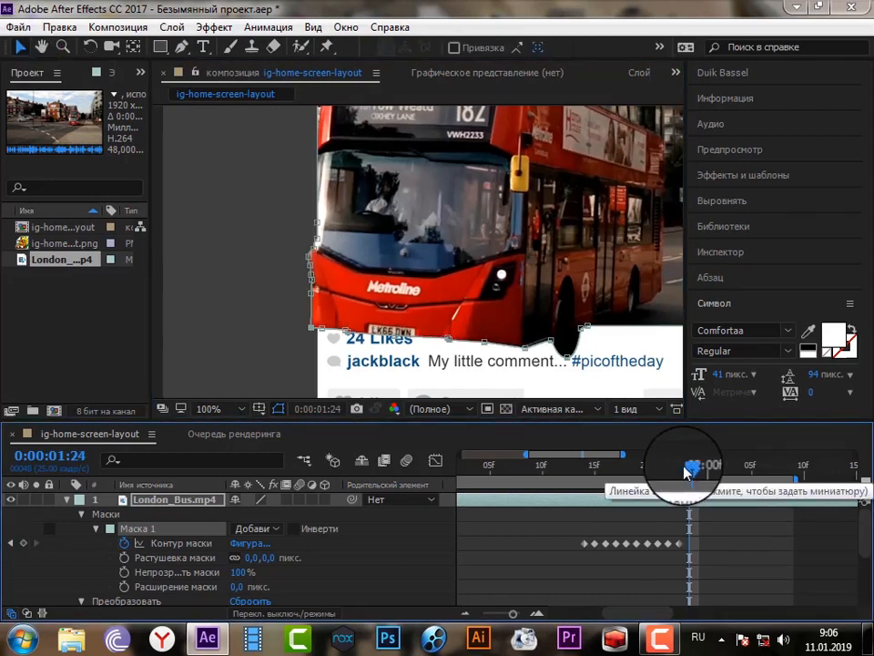
key(h)
drag(574, 363, 499, 217)
scroll(490, 301, up, 1)
scroll(533, 210, up, 1)
click(181, 47)
drag(404, 254, 381, 265)
drag(467, 322, 447, 346)
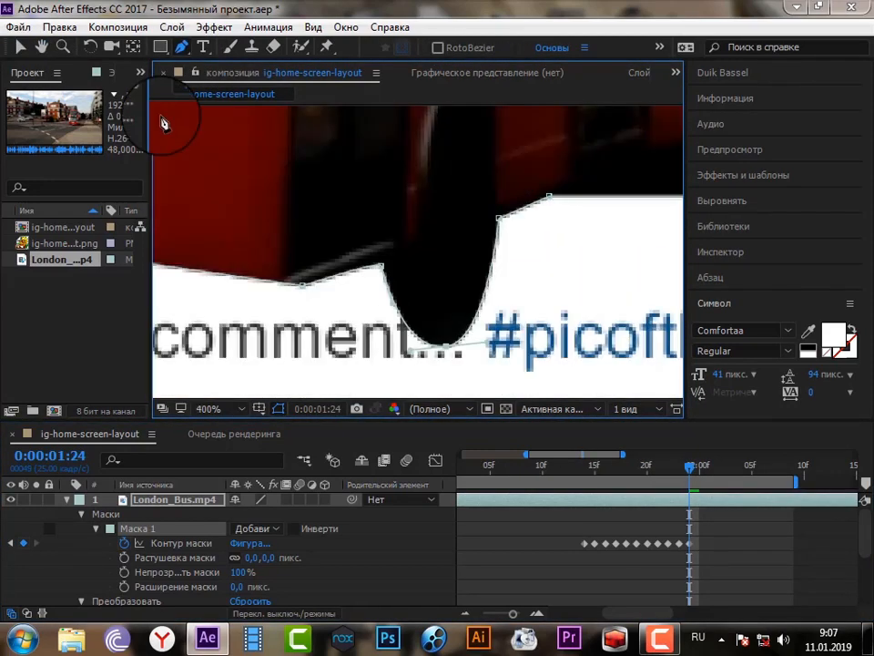
- Align Mask 1's vertices with the bumper's lower edge from the front corner past the number plate at 0:00:01:24
drag(164, 123, 364, 83)
drag(502, 245, 485, 258)
drag(485, 257, 441, 257)
drag(322, 239, 288, 250)
drag(440, 257, 461, 272)
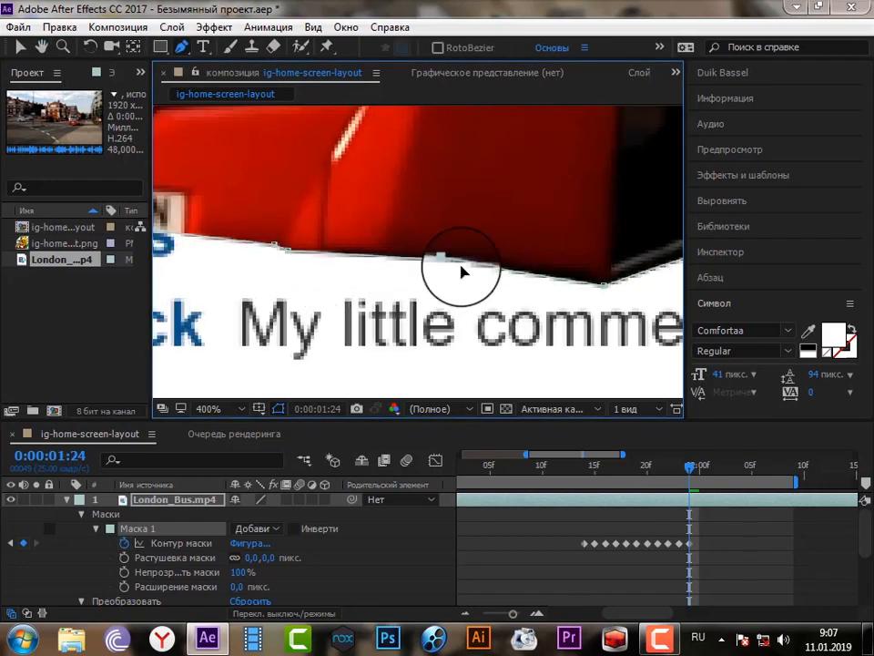
drag(180, 184, 498, 184)
drag(239, 209, 190, 209)
drag(370, 234, 404, 247)
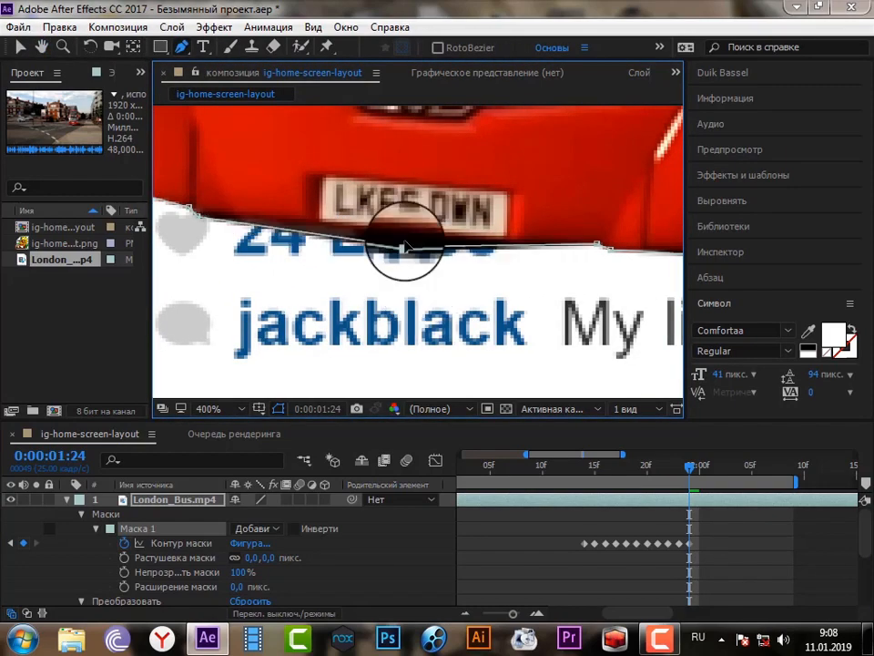
- Move Mask 1's left-side vertices outwards to follow the bumper's far end and the left headlight at 0:00:01:24
drag(238, 218, 510, 254)
drag(371, 173, 486, 238)
drag(482, 293, 431, 292)
drag(483, 155, 436, 157)
drag(459, 331, 461, 394)
drag(507, 362, 507, 320)
drag(342, 160, 364, 330)
drag(505, 300, 460, 262)
scroll(415, 290, up, 3)
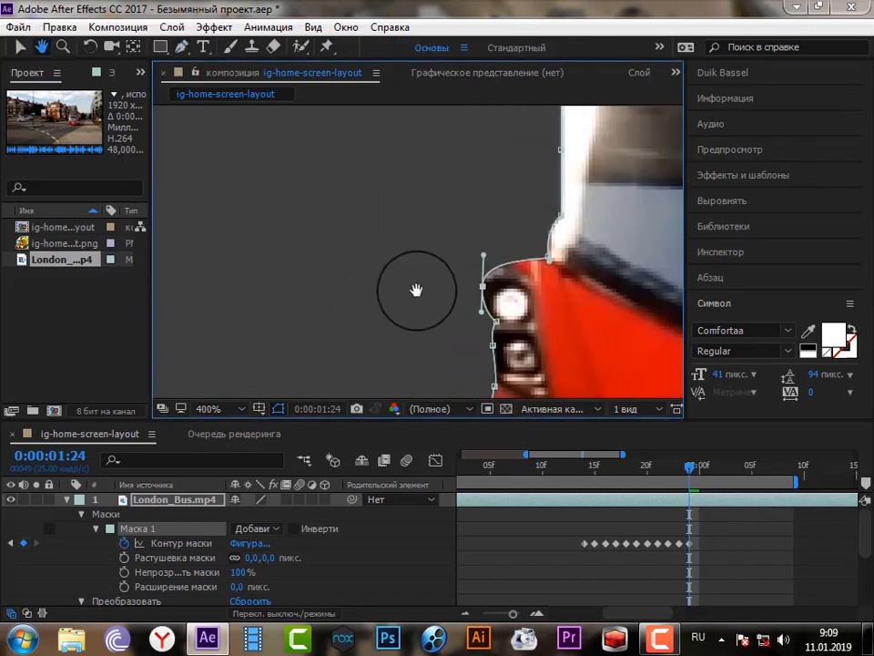
- Extend Mask 1's left side upwards along the windscreen and curve it around the red trim above at 0:00:01:24
scroll(503, 174, down, 1)
drag(503, 175, 390, 202)
drag(445, 276, 492, 214)
scroll(459, 248, up, 1)
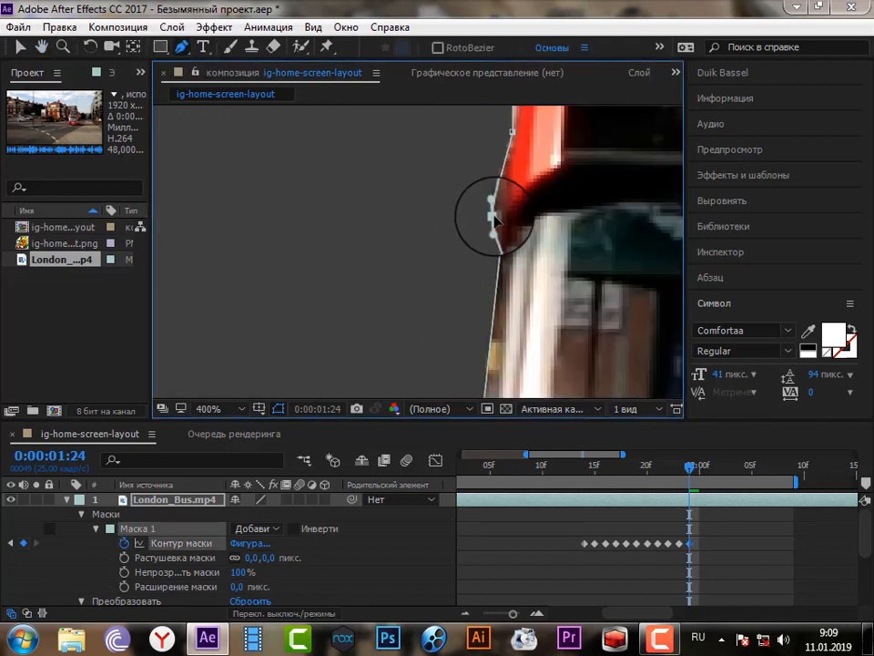
- At 0:00:02:00, fit Mask 1's outline around the front wheel and the underside of the bus next to it
scroll(474, 283, down, 2)
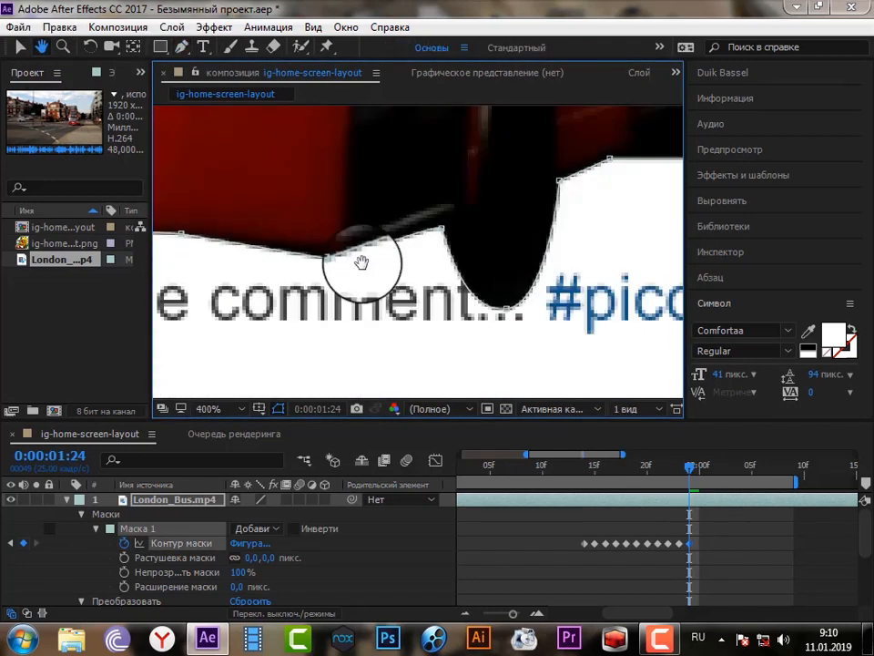
scroll(489, 314, down, 2)
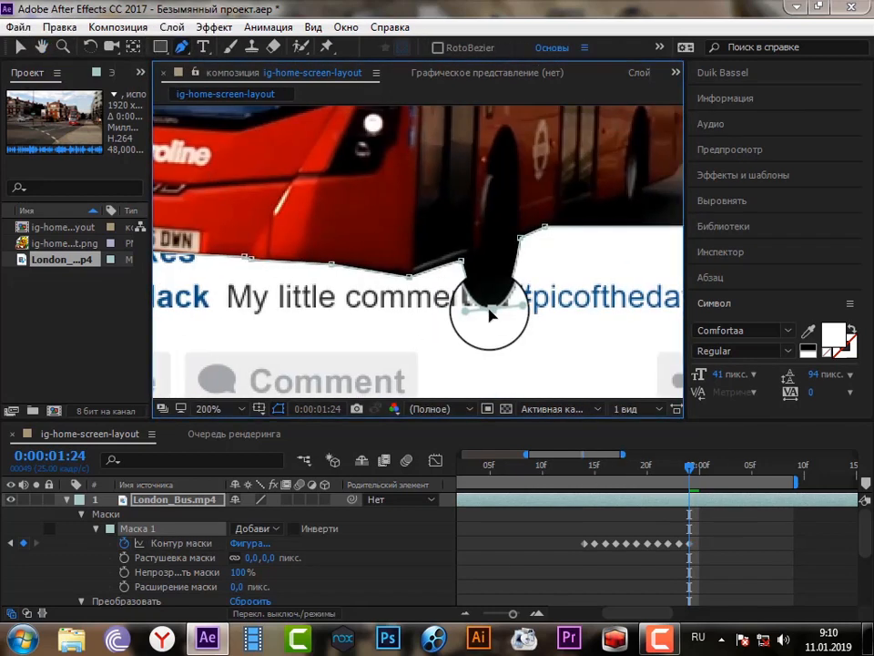
scroll(458, 262, down, 1)
drag(690, 471, 699, 492)
scroll(434, 278, up, 1)
drag(433, 277, 394, 258)
scroll(393, 258, up, 1)
drag(542, 189, 523, 199)
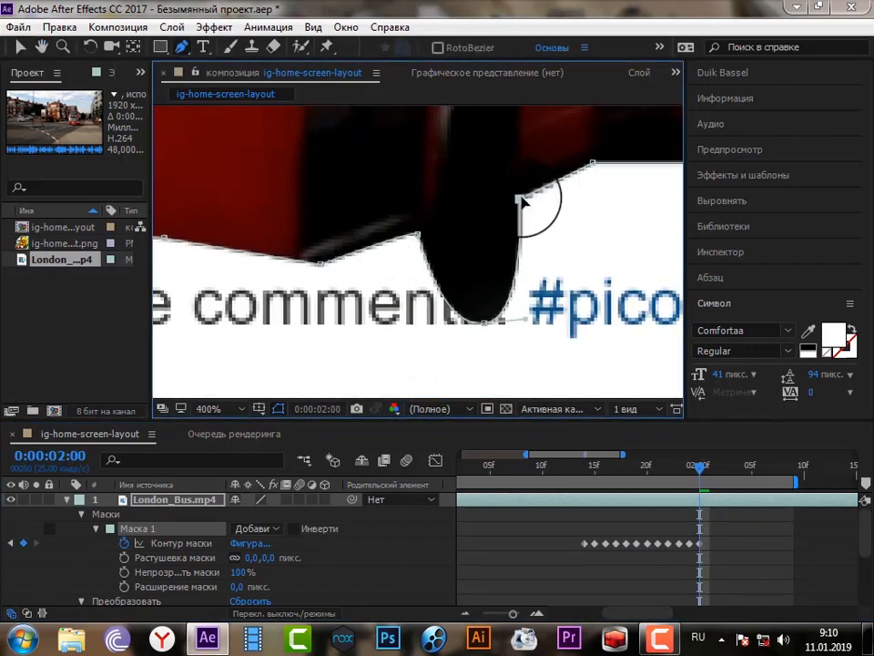
drag(418, 232, 398, 243)
drag(484, 327, 466, 338)
scroll(469, 336, down, 1)
scroll(415, 255, up, 1)
mouse_move(400, 237)
mouse_down()
mouse_move(386, 243)
mouse_move(398, 234)
mouse_up()
- Align Mask 1's vertices with the bumper's lower edge from the front corner towards the number plate at 0:00:02:00
drag(320, 261, 502, 286)
mouse_move(373, 250)
mouse_down()
mouse_move(368, 269)
mouse_move(364, 259)
mouse_up()
drag(157, 282, 338, 285)
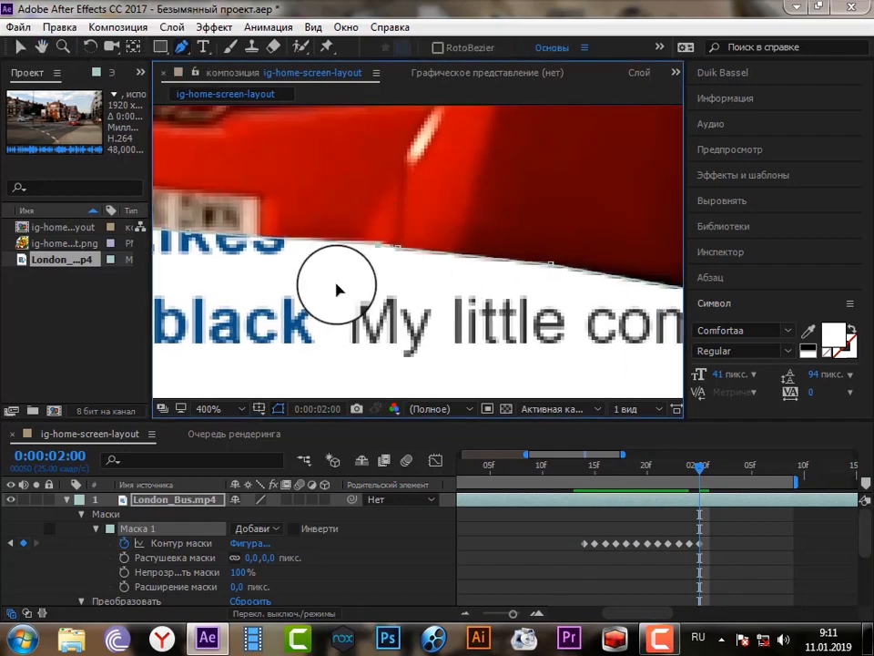
drag(386, 242, 357, 254)
drag(550, 263, 524, 263)
- Move Mask 1's lower-left vertices outwards to follow the bumper's far lower corner at 0:00:02:00
drag(158, 207, 441, 272)
scroll(454, 250, down, 1)
drag(283, 247, 256, 251)
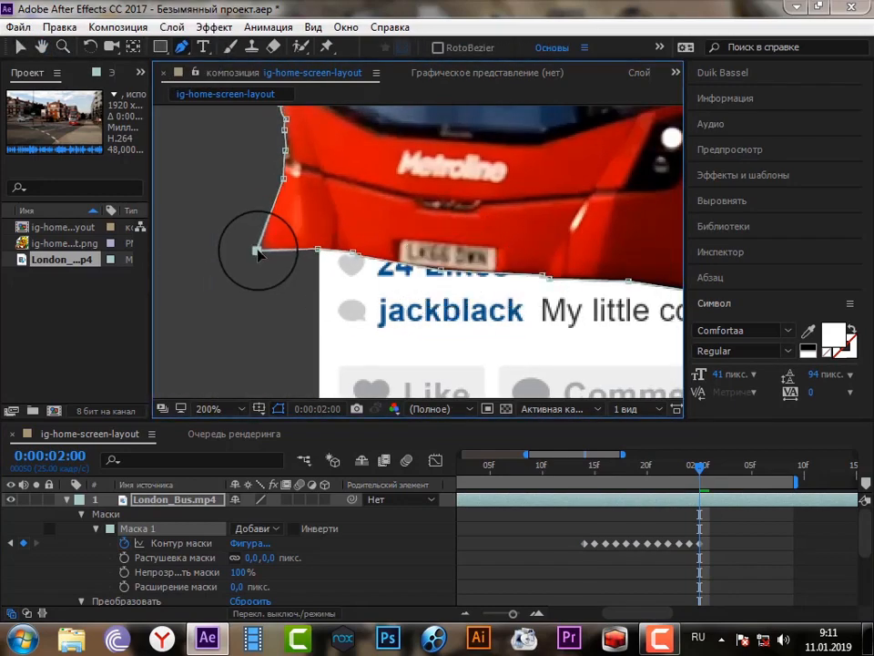
scroll(299, 255, up, 1)
drag(318, 249, 254, 257)
drag(522, 243, 522, 295)
drag(399, 335, 395, 336)
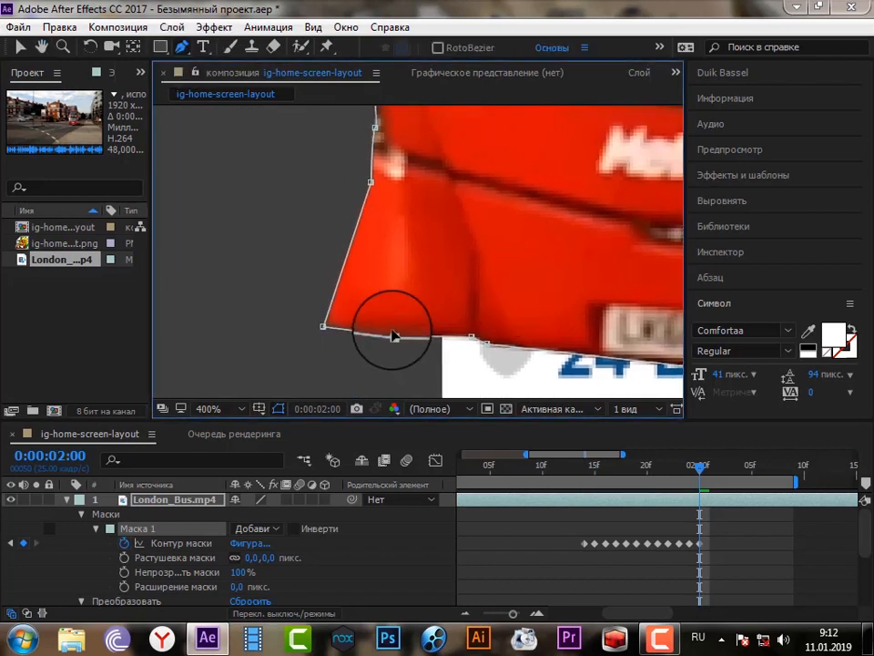
- Reshape Mask 1's left side around the left headlight and the red bodywork above it at 0:00:02:00
drag(370, 182, 354, 359)
drag(407, 301, 401, 301)
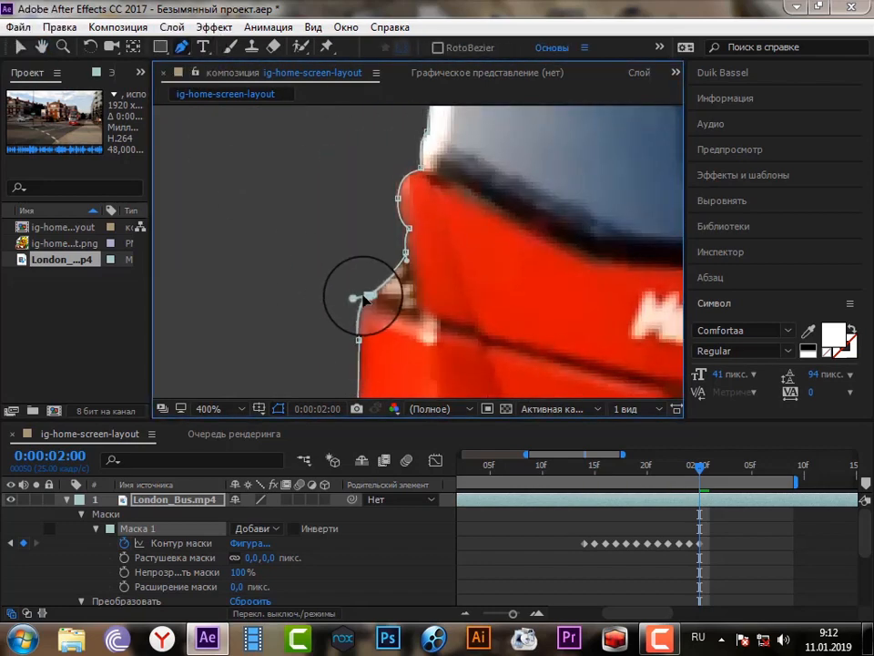
drag(351, 229, 369, 232)
drag(327, 179, 346, 255)
drag(414, 273, 364, 273)
drag(328, 173, 354, 252)
drag(470, 284, 434, 272)
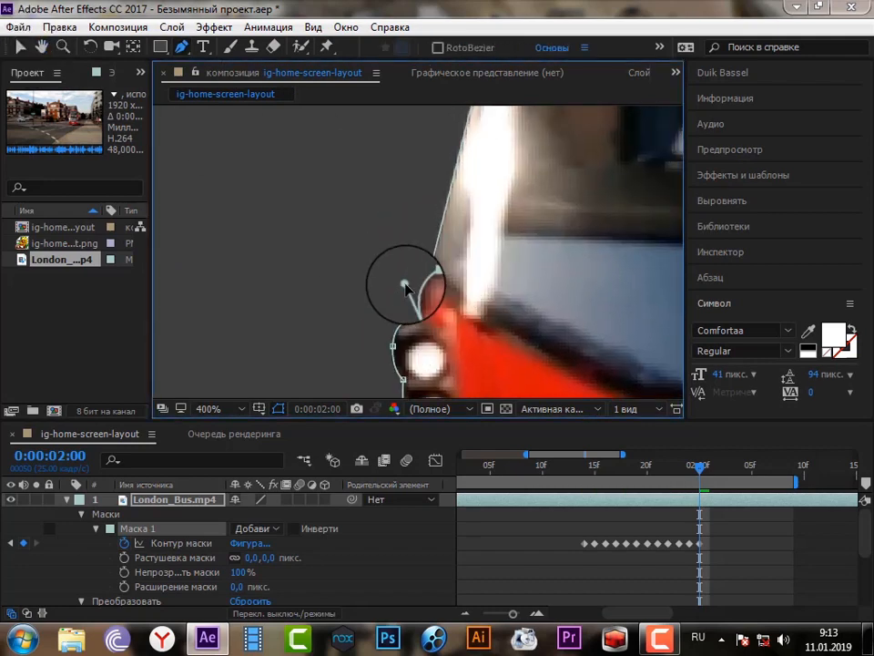
- Extend Mask 1's left side upwards along the windscreen's outer pillar at 0:00:02:00
drag(399, 154, 470, 302)
scroll(470, 302, down, 1)
mouse_move(521, 186)
mouse_down()
mouse_move(456, 190)
mouse_move(506, 191)
mouse_up()
scroll(507, 190, up, 1)
scroll(483, 182, down, 2)
drag(485, 116, 468, 237)
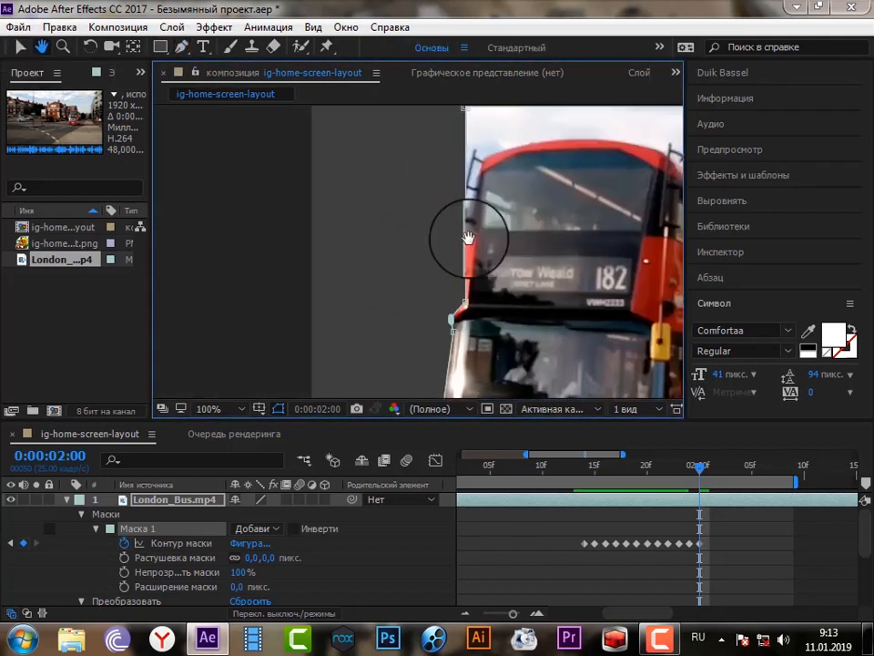
- Fit Mask 1's outline to the joint between the windscreen and the red upper-deck trim at 0:00:02:00
scroll(468, 238, up, 1)
drag(351, 278, 361, 219)
drag(477, 303, 454, 310)
drag(448, 340, 463, 278)
scroll(442, 341, up, 1)
scroll(455, 272, up, 1)
scroll(493, 288, down, 2)
scroll(460, 273, up, 1)
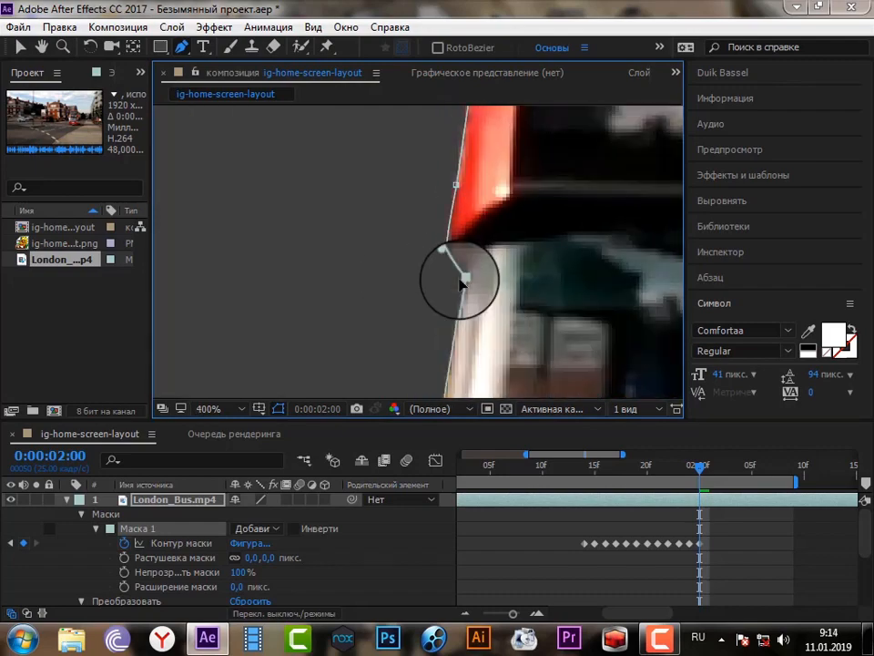
scroll(425, 230, down, 3)
scroll(429, 276, up, 2)
drag(485, 373, 277, 281)
scroll(277, 281, up, 1)
- At 0:00:02:01, fit Mask 1's outline around the front wheel and the underside of the bus beside it
scroll(598, 259, down, 3)
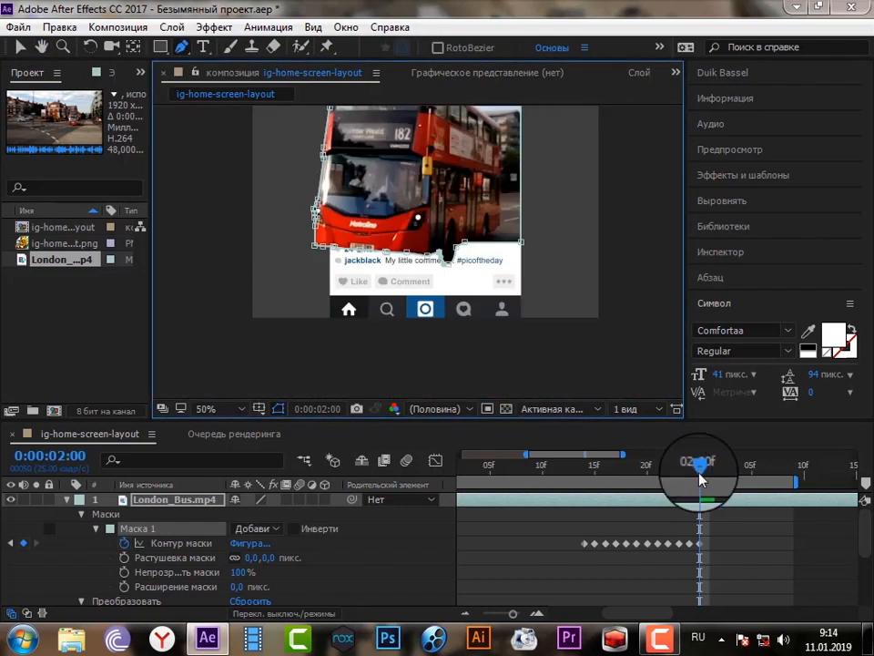
drag(699, 469, 709, 469)
scroll(579, 240, up, 3)
drag(579, 239, 371, 249)
drag(519, 220, 484, 235)
drag(390, 266, 354, 285)
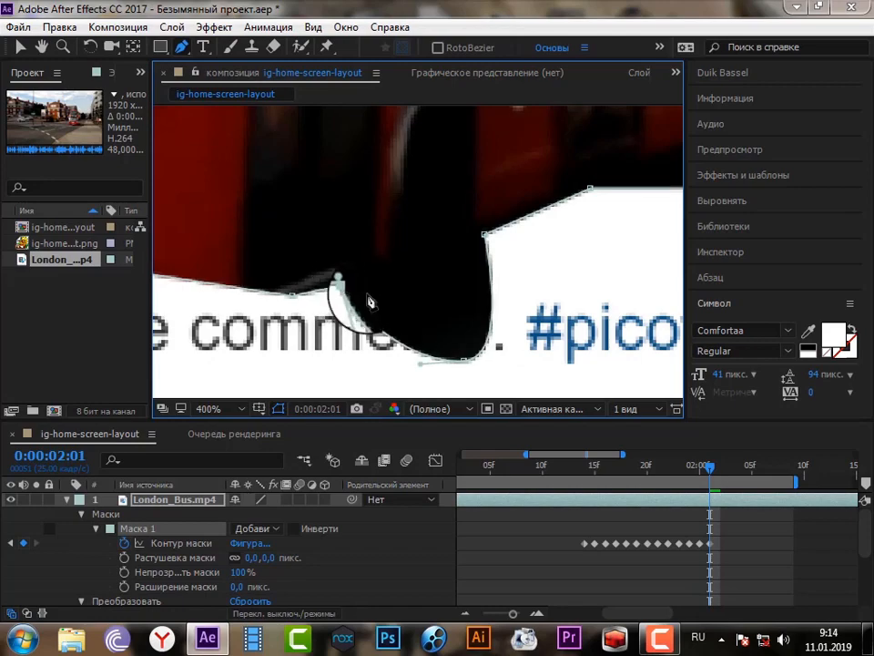
drag(466, 361, 425, 368)
- Align Mask 1's vertices with the bumper's lower edge from the front corner past the number plate at 0:00:02:01
scroll(371, 293, down, 1)
drag(371, 293, 492, 293)
scroll(493, 288, up, 1)
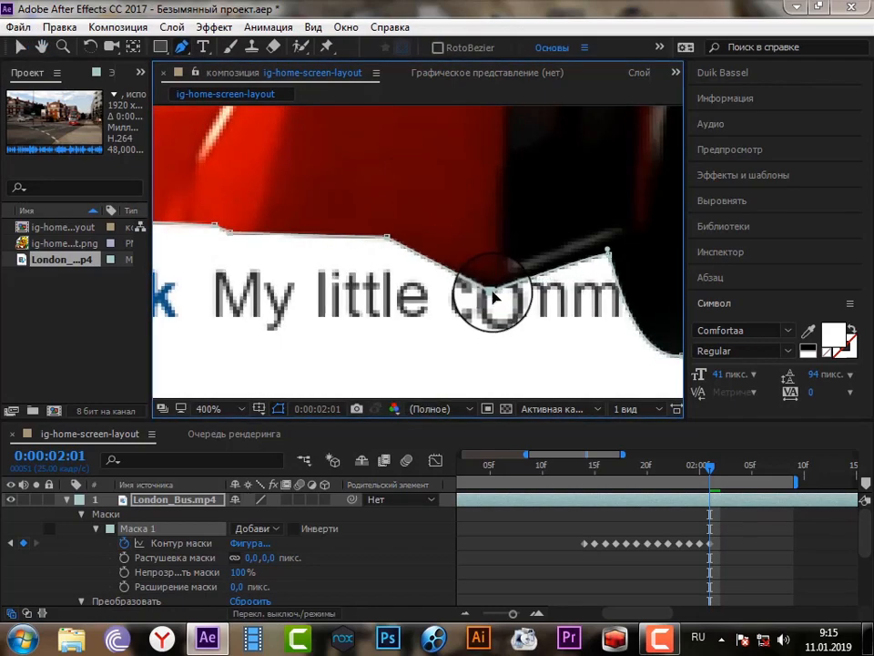
drag(385, 237, 382, 272)
drag(213, 255, 402, 268)
drag(401, 240, 346, 273)
drag(329, 291, 327, 262)
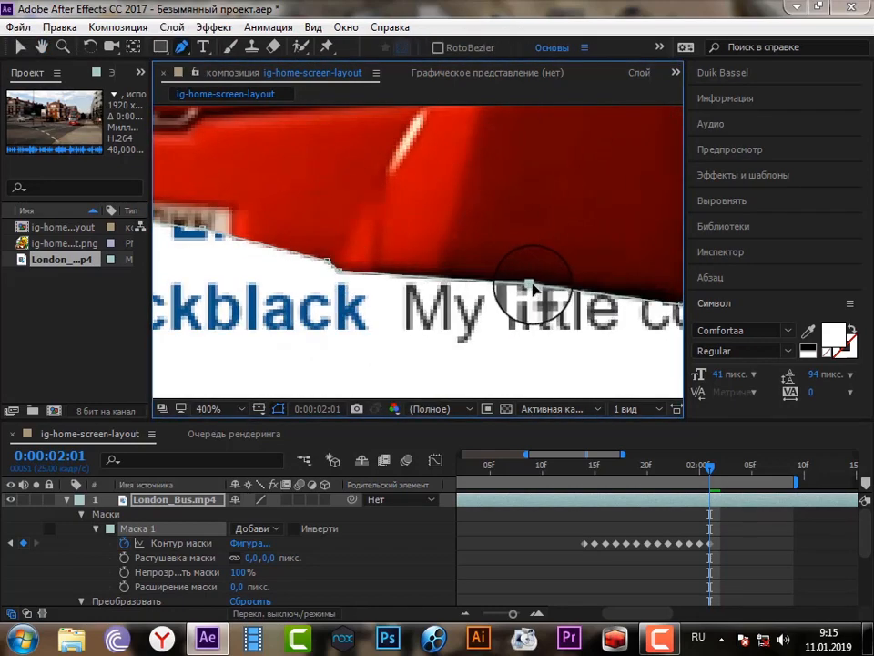
drag(273, 255, 563, 284)
drag(491, 257, 421, 281)
- Move Mask 1's left vertices outwards to follow the bumper's far lower corner and side at 0:00:02:01
drag(273, 265, 501, 284)
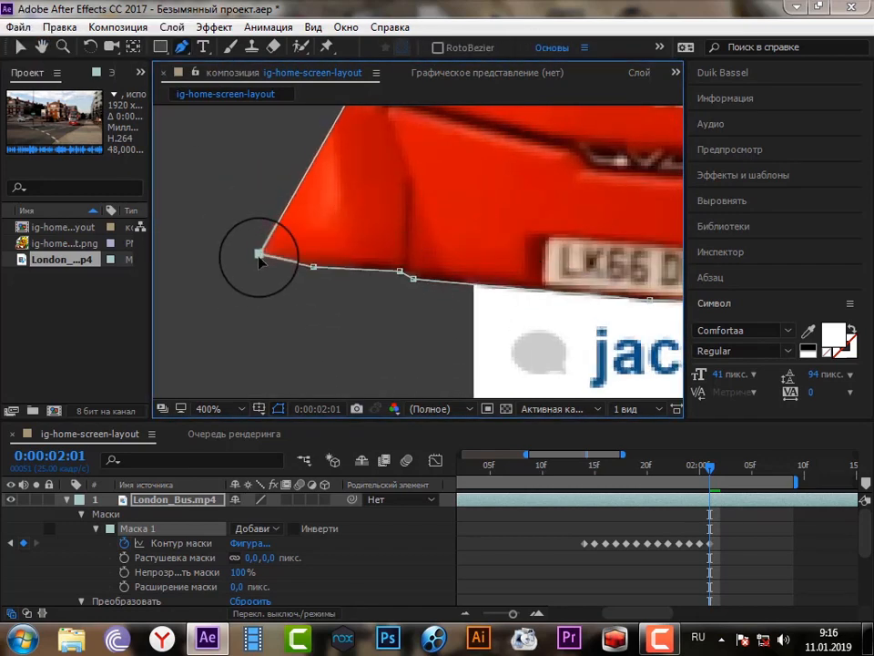
drag(259, 256, 258, 261)
drag(273, 146, 428, 265)
drag(511, 203, 408, 211)
drag(414, 379, 403, 381)
- Curve Mask 1's left side around the left headlight and up to the windscreen's lower corner at 0:00:02:01
drag(430, 168, 418, 287)
drag(507, 279, 402, 293)
drag(397, 329, 394, 336)
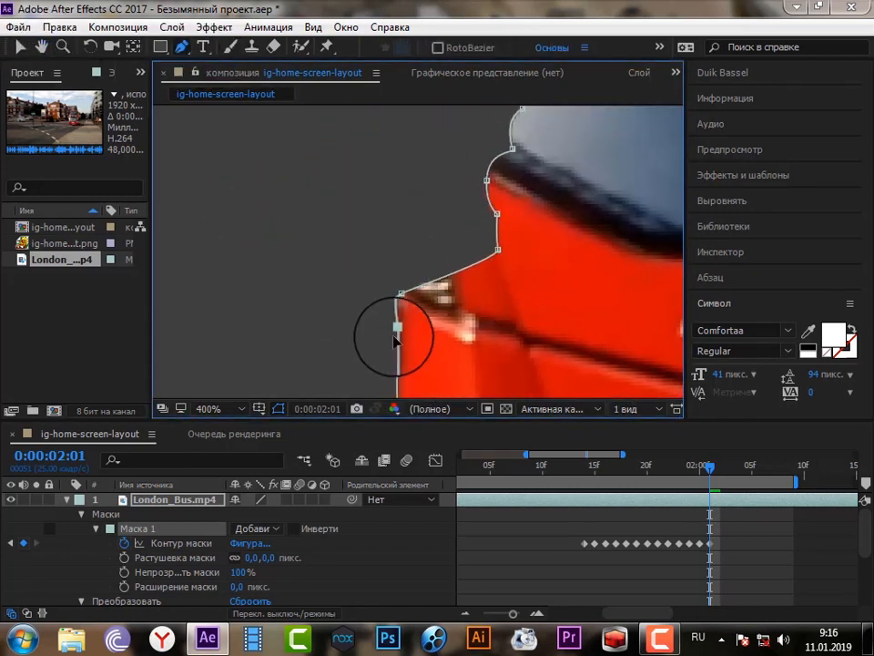
drag(486, 180, 390, 156)
click(41, 47)
drag(318, 164, 321, 289)
click(181, 47)
drag(513, 275, 398, 290)
drag(522, 234, 433, 308)
- Extend Mask 1's left side along the windscreen pillar, the red upper-deck trim and the roof corner at 0:00:02:01
click(42, 47)
scroll(395, 231, down, 2)
scroll(576, 393, up, 1)
drag(273, 227, 228, 189)
click(181, 46)
drag(509, 211, 468, 215)
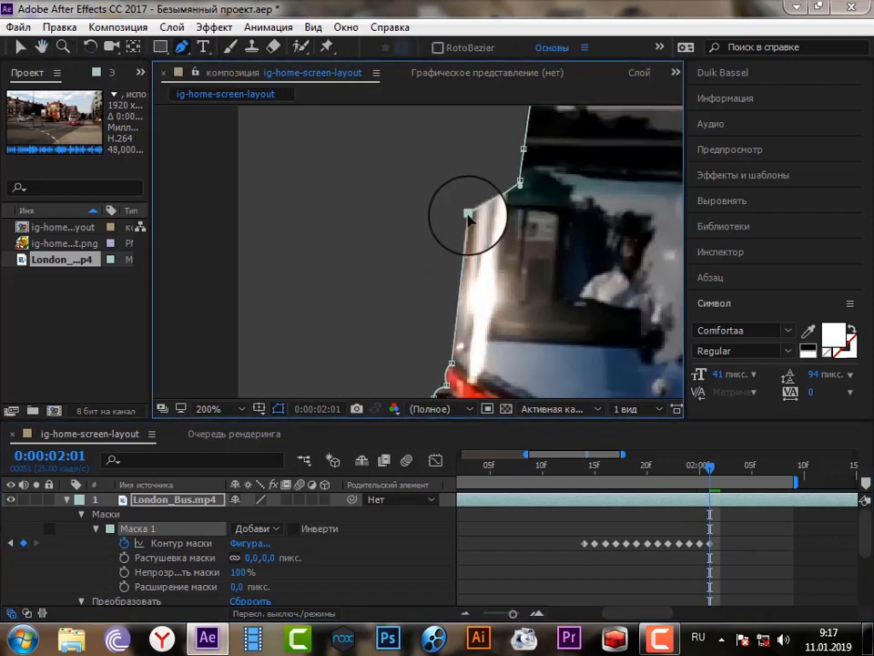
scroll(466, 181, up, 2)
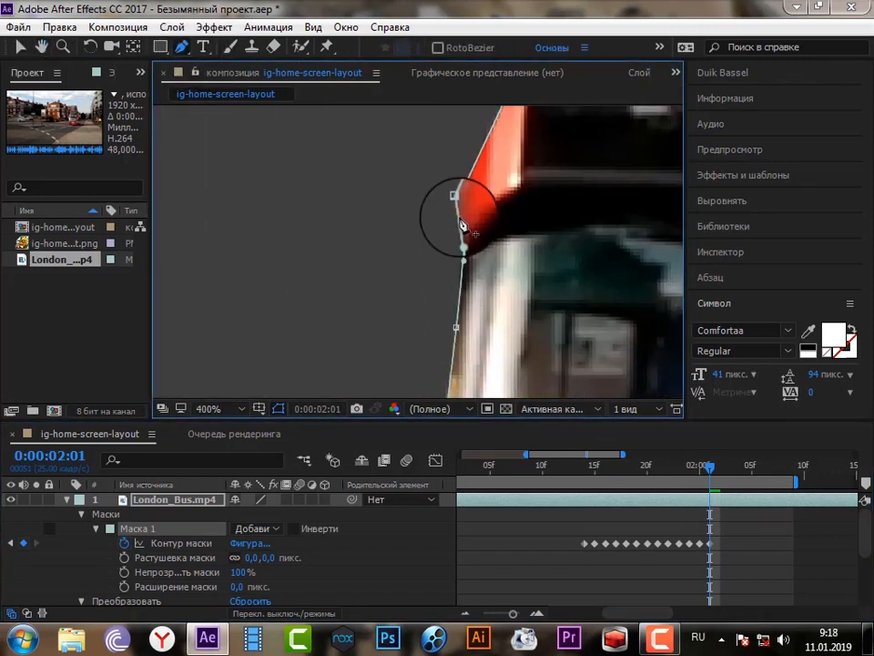
scroll(453, 228, down, 2)
scroll(423, 262, up, 1)
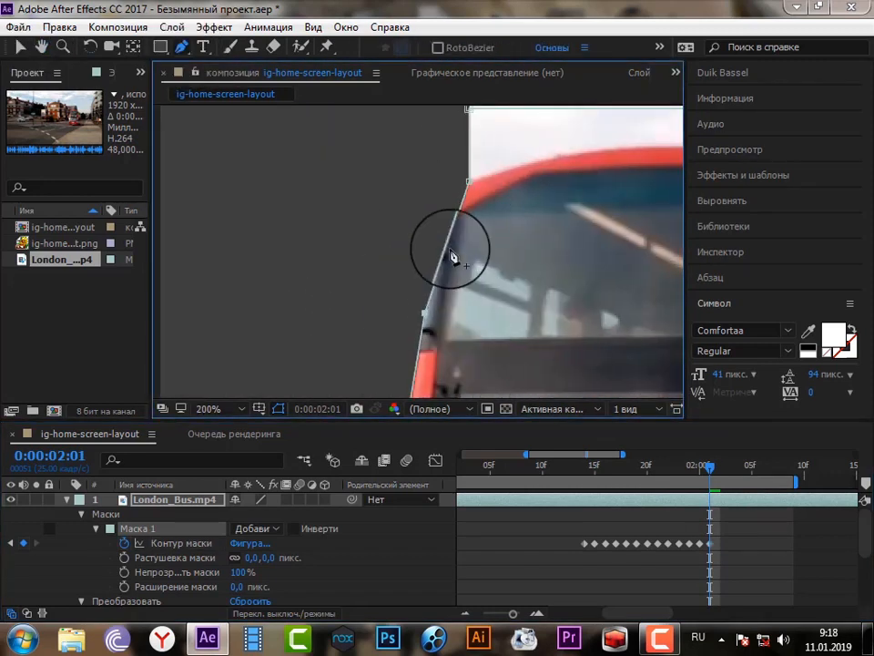
scroll(416, 315, down, 1)
scroll(669, 559, down, 1)
scroll(669, 559, up, 1)
- At 0:00:02:02, fit Mask 1's outline around the front wheel and the neighbouring underside of the bus
key(Page_Down)
key(h)
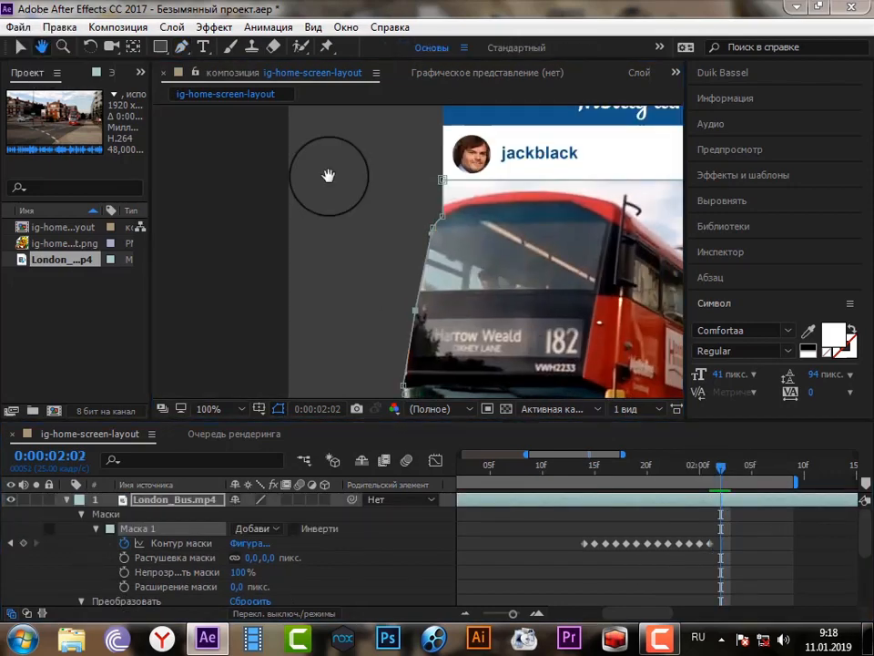
scroll(355, 182, down, 2)
scroll(486, 318, up, 2)
drag(574, 337, 498, 260)
drag(529, 282, 521, 298)
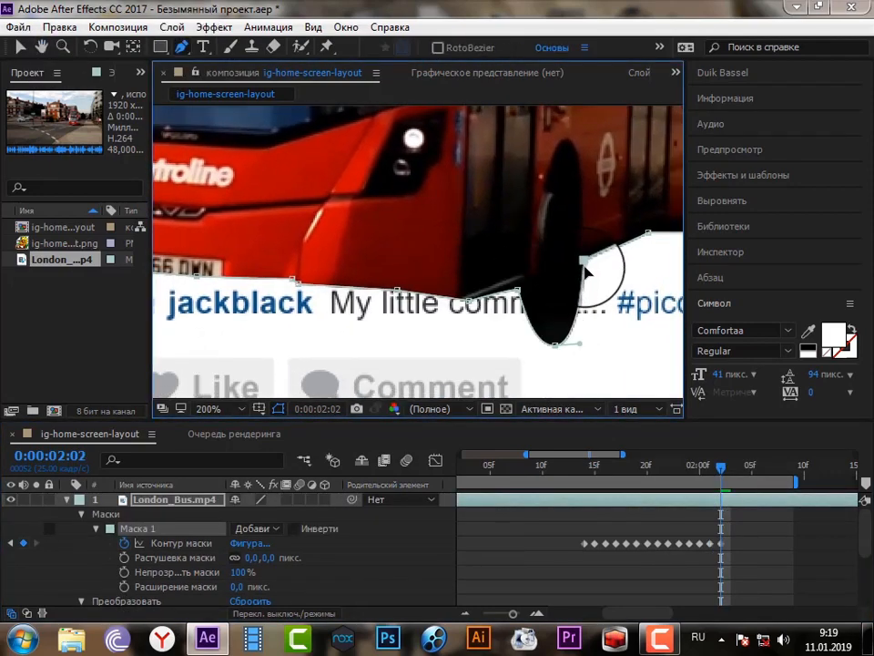
- Align Mask 1's vertices with the bumper's lower edge between the front corner and the number plate at 0:00:02:02
key(z)
click(302, 277)
click(182, 48)
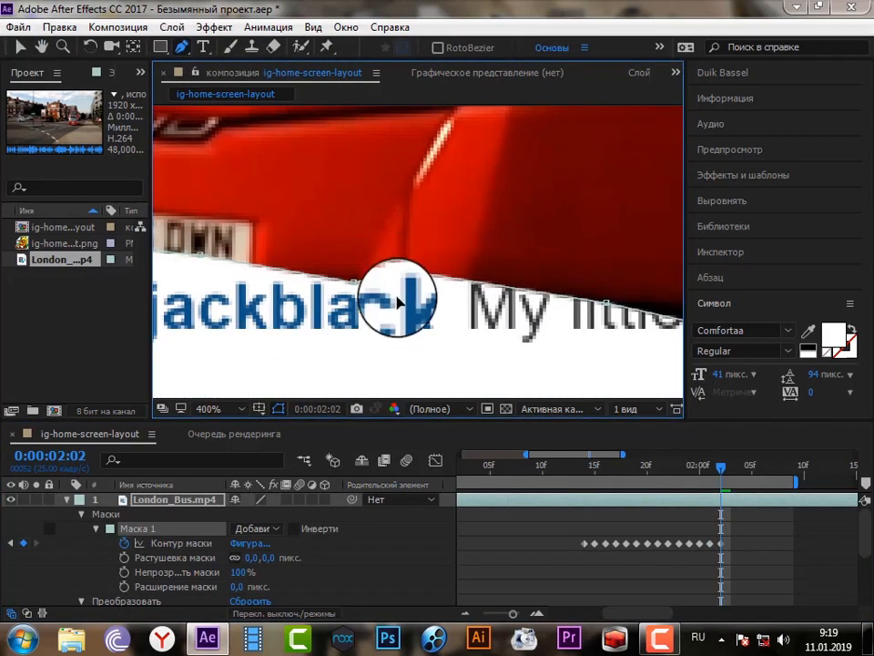
drag(396, 282, 681, 286)
drag(428, 276, 595, 305)
- Fit Mask 1's outline around the bumper's far lower corner and up its outer side at 0:00:02:02
drag(261, 241, 201, 256)
drag(319, 250, 287, 261)
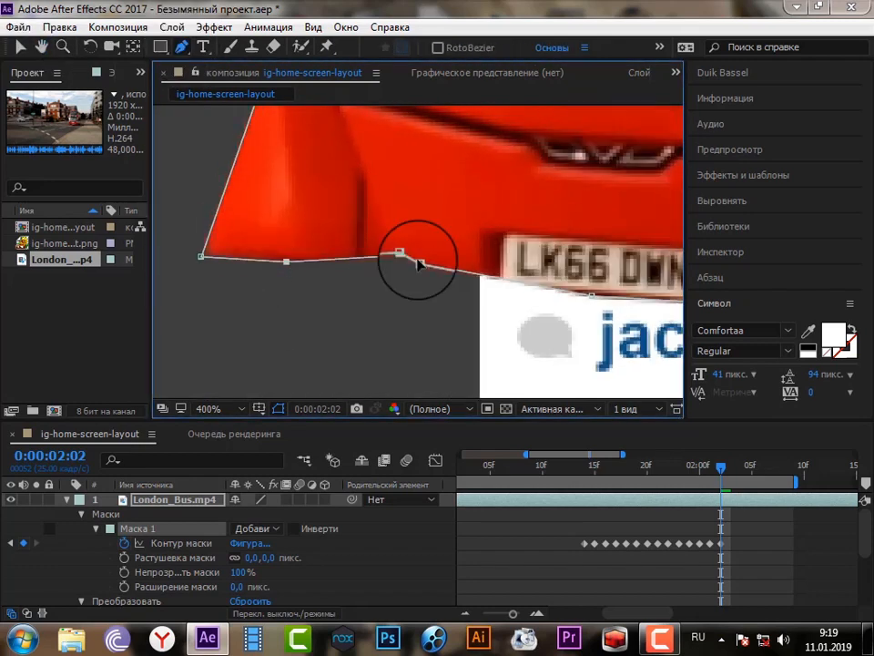
drag(408, 256, 357, 266)
drag(422, 263, 366, 277)
key(space)
drag(233, 124, 428, 235)
drag(451, 157, 400, 174)
drag(396, 367, 399, 373)
key(space)
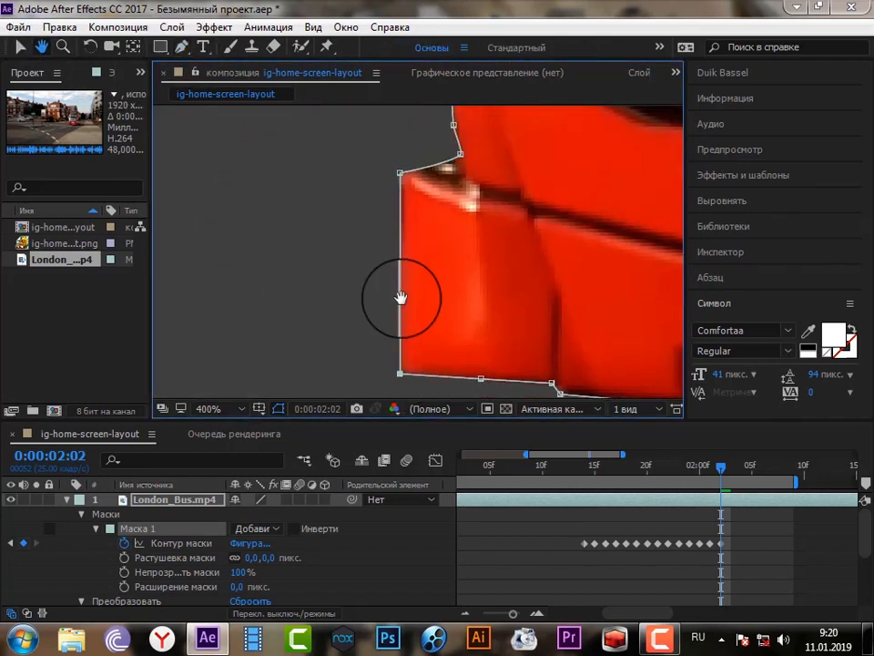
- Curve Mask 1's left side around both lamps of the left headlight and the red bodywork above at 0:00:02:02
drag(410, 201, 444, 286)
click(34, 46)
drag(437, 218, 452, 275)
click(182, 47)
drag(503, 275, 444, 273)
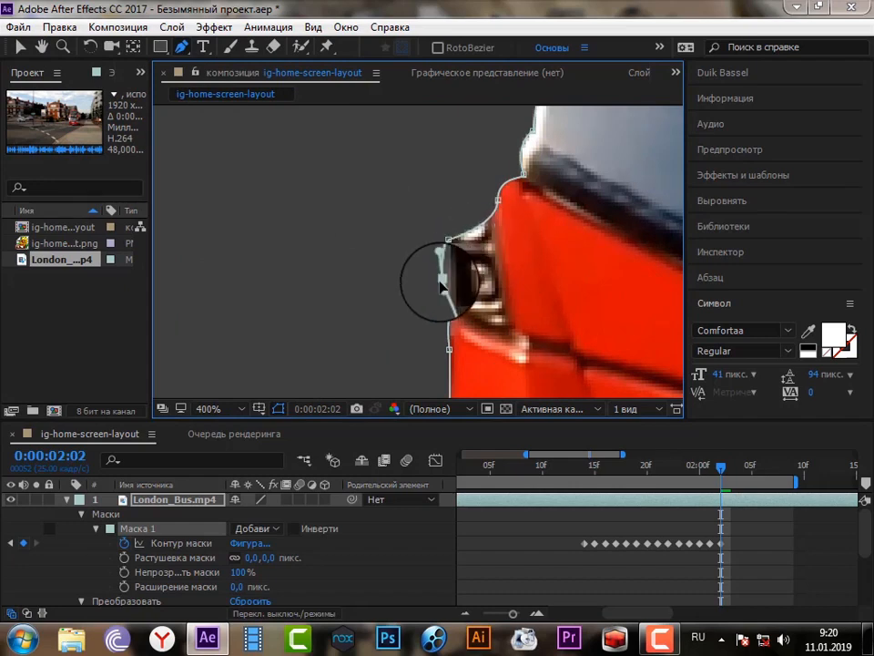
drag(434, 198, 441, 198)
drag(619, 225, 601, 316)
drag(507, 270, 451, 265)
drag(516, 227, 461, 236)
- Move Mask 1's vertices at the top of the windscreen's outer pillar out to the bus edge at 0:00:02:02
click(43, 47)
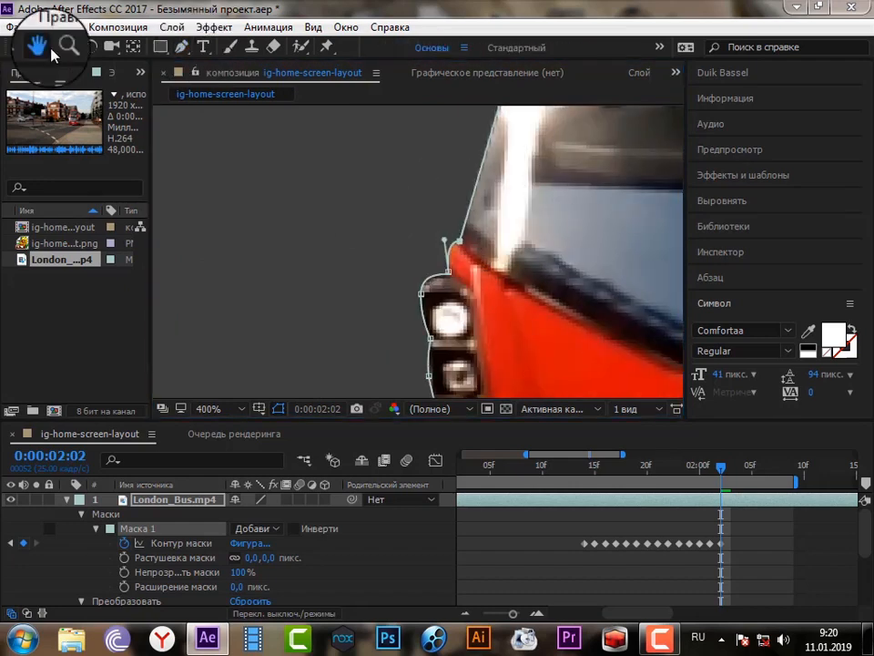
scroll(455, 183, down, 1)
drag(455, 182, 469, 275)
key(g)
key(h)
scroll(446, 150, down, 1)
drag(447, 150, 400, 256)
scroll(432, 234, up, 2)
click(185, 48)
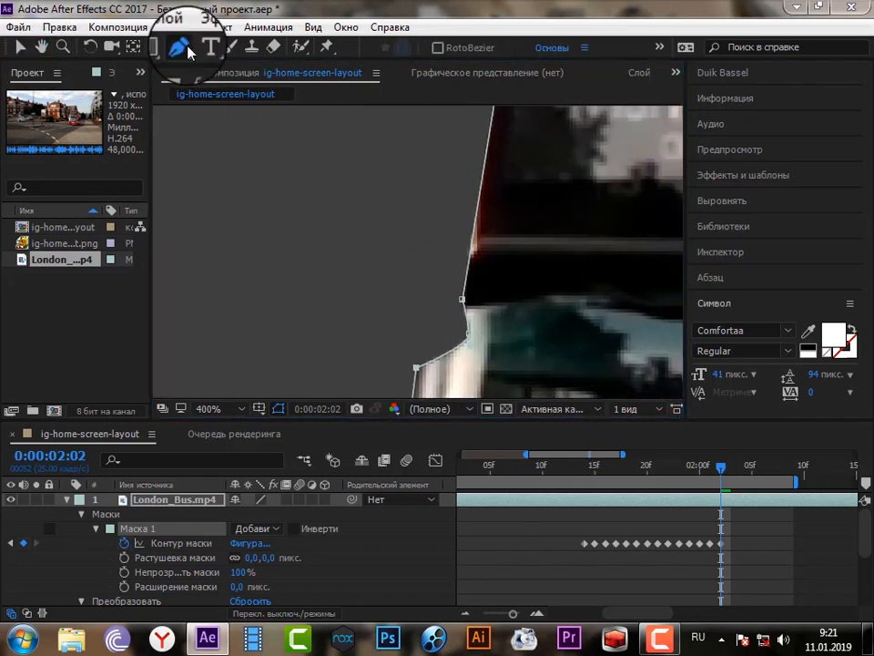
drag(464, 343, 418, 321)
- Align Mask 1's left edge with the side of the upper deck above the windscreen at 0:00:02:02
scroll(406, 312, down, 1)
drag(463, 126, 477, 250)
scroll(464, 238, up, 1)
drag(415, 205, 389, 161)
drag(510, 203, 514, 173)
scroll(513, 175, down, 1)
- Fit Mask 1's outline around the upper deck's left roof corner and window edge at 0:00:02:02
drag(498, 123, 441, 273)
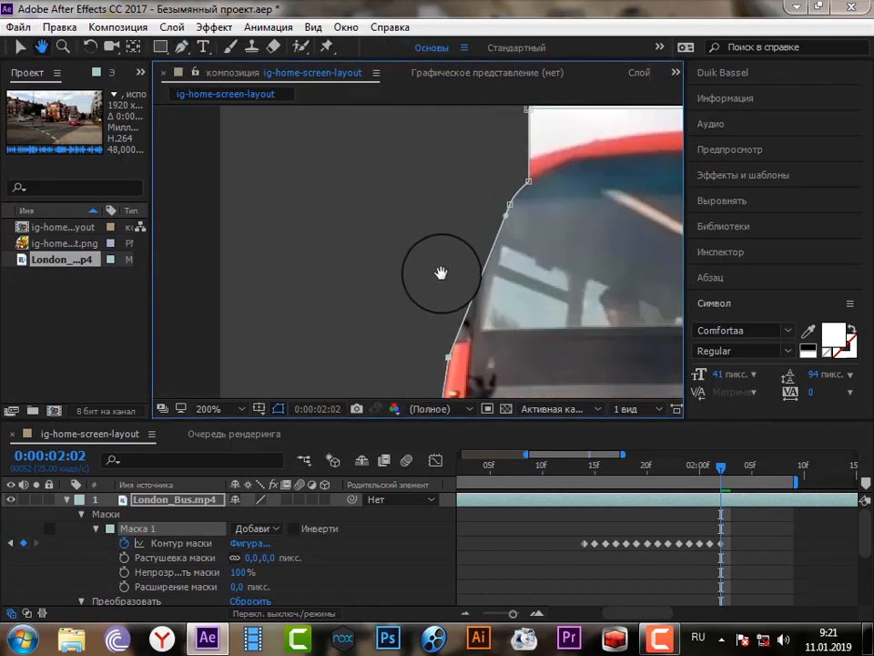
scroll(533, 176, up, 1)
drag(533, 176, 493, 302)
drag(424, 359, 403, 310)
scroll(385, 345, down, 2)
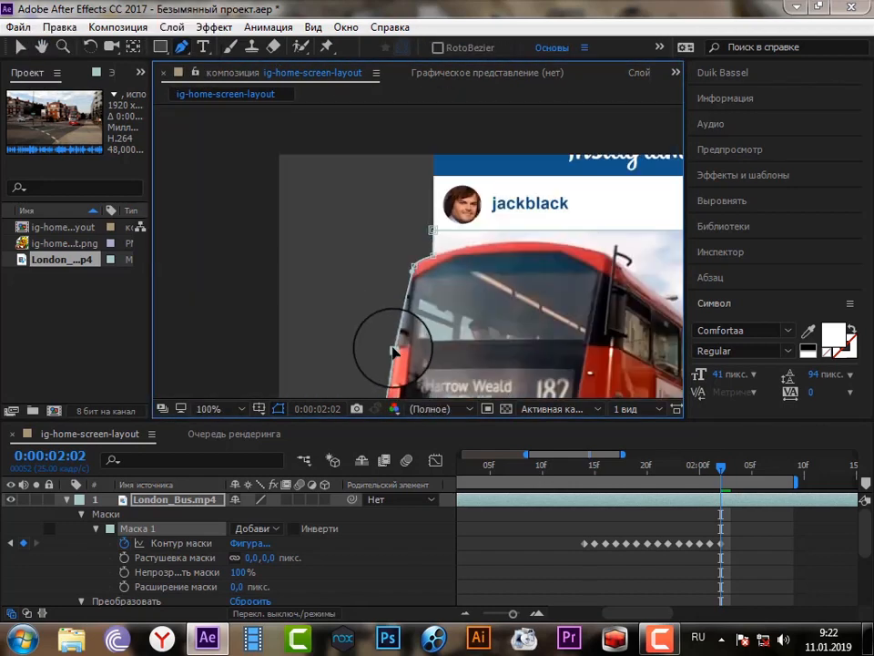
scroll(396, 347, up, 1)
drag(300, 393, 394, 291)
drag(463, 332, 474, 289)
- At 0:00:02:03, fit Mask 1's outline around the front wheel and the bus underside next to it
scroll(465, 291, down, 3)
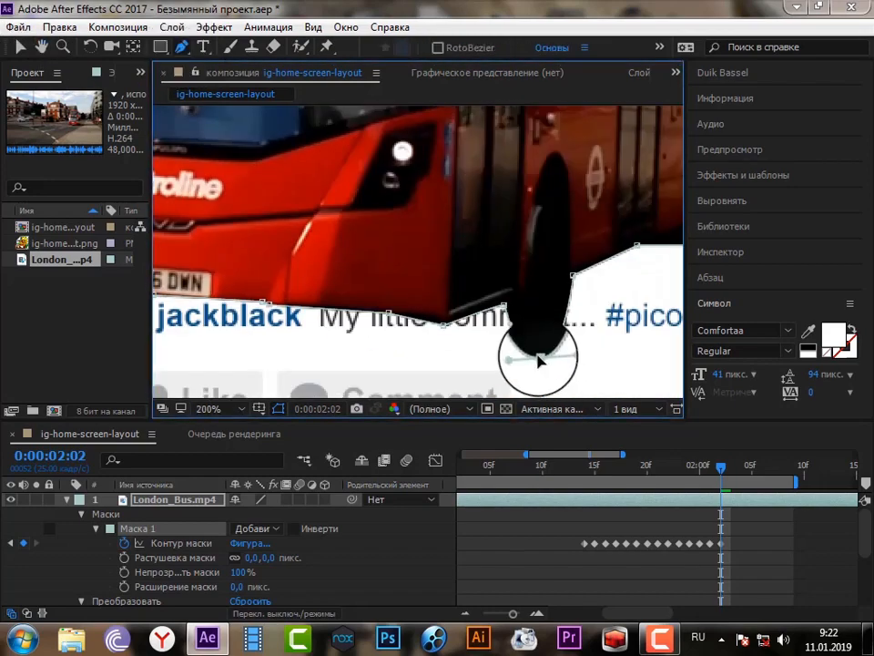
scroll(473, 312, down, 2)
scroll(475, 314, up, 1)
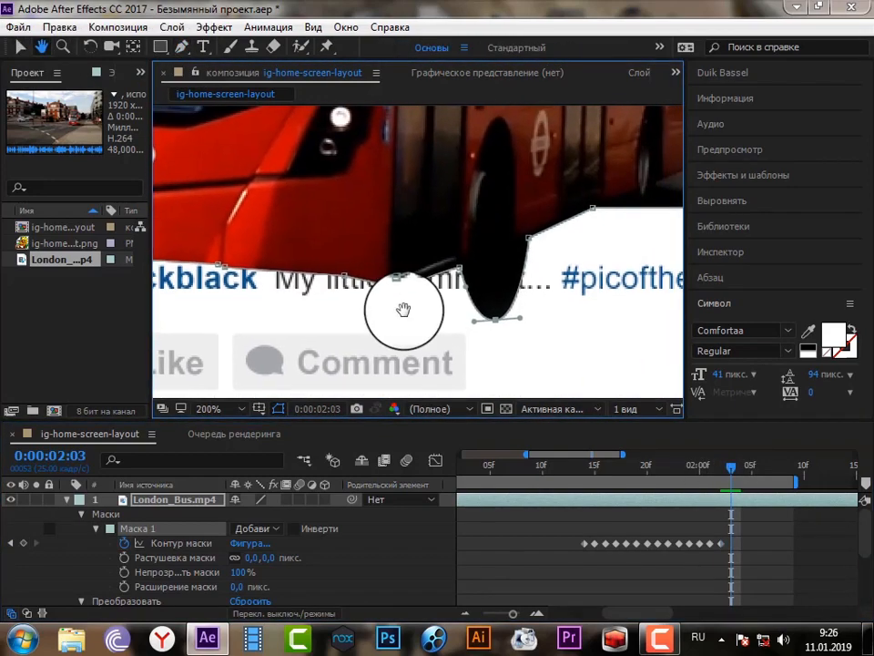
key(g)
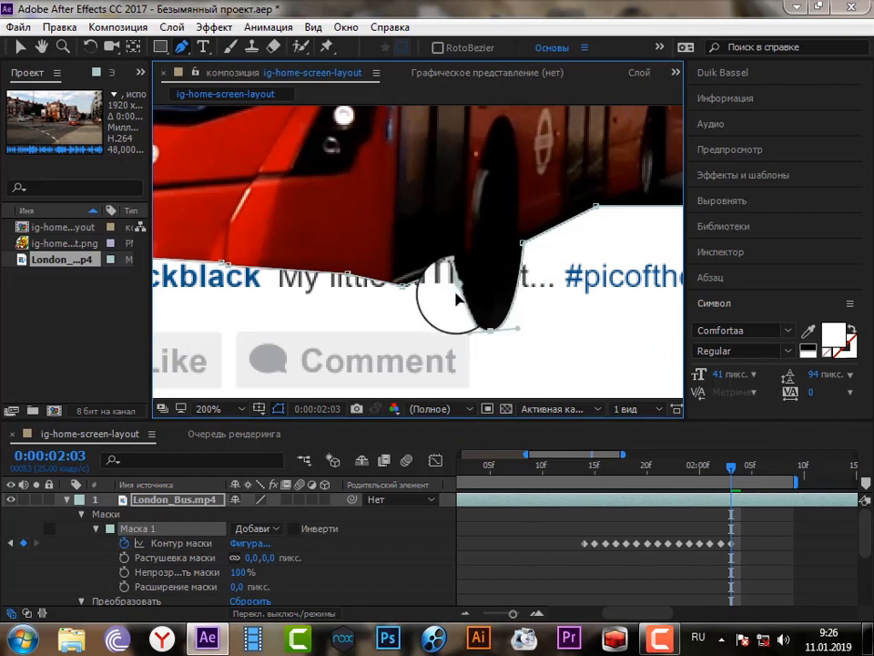
- Align Mask 1's vertices with the bumper's lower edge from the front corner to its far end at 0:00:02:03
scroll(390, 300, up, 2)
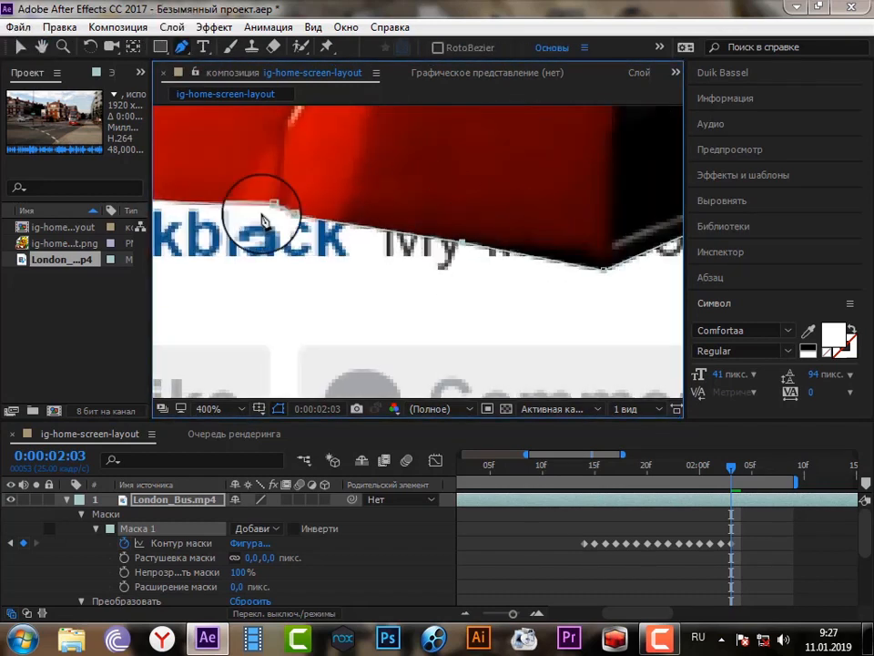
drag(239, 228, 495, 238)
drag(182, 235, 469, 268)
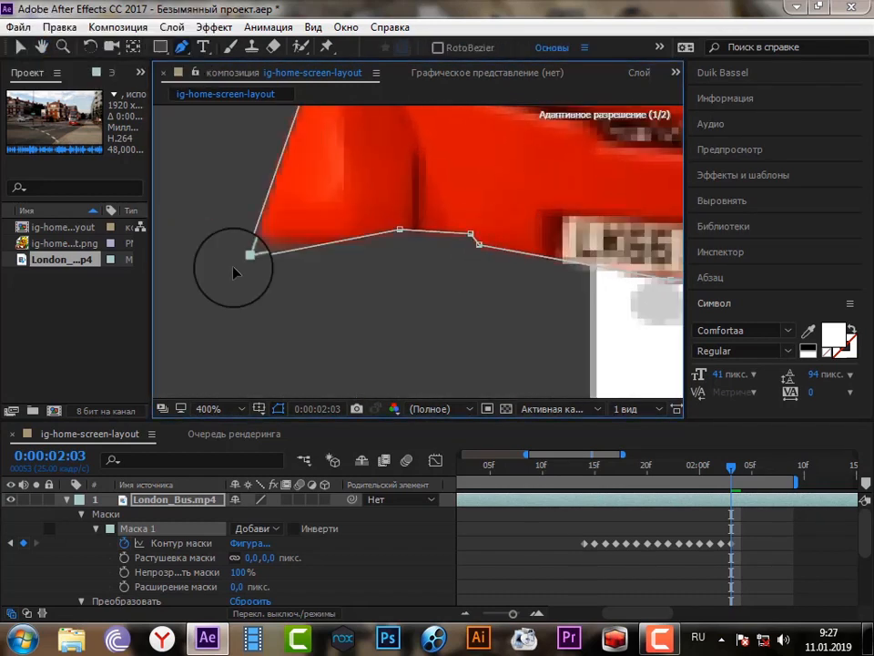
drag(410, 271, 659, 286)
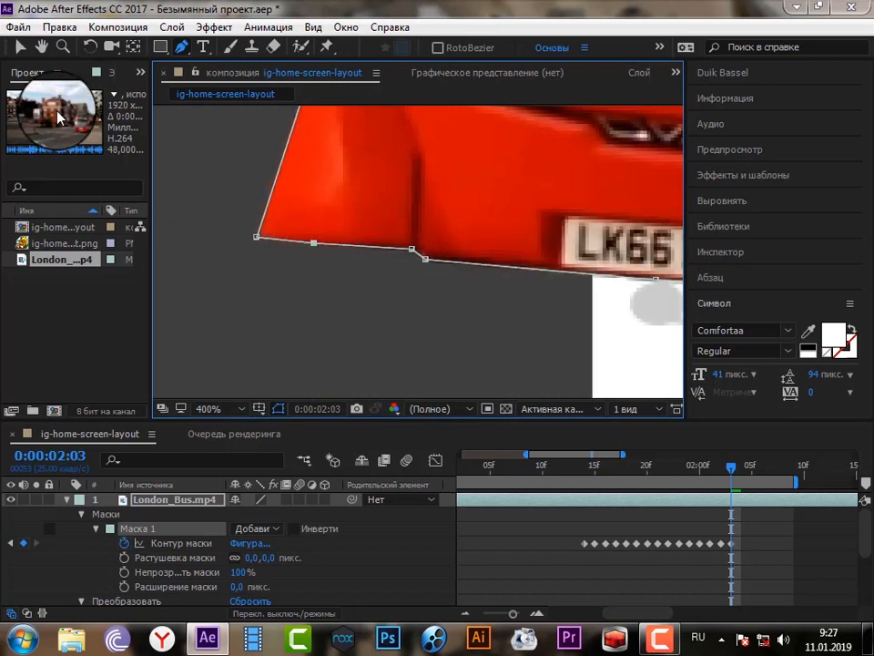
- Move Mask 1's left vertices outwards along the bumper's side and curve them around the left headlight at 0:00:02:03
drag(256, 170, 400, 295)
drag(460, 172, 403, 326)
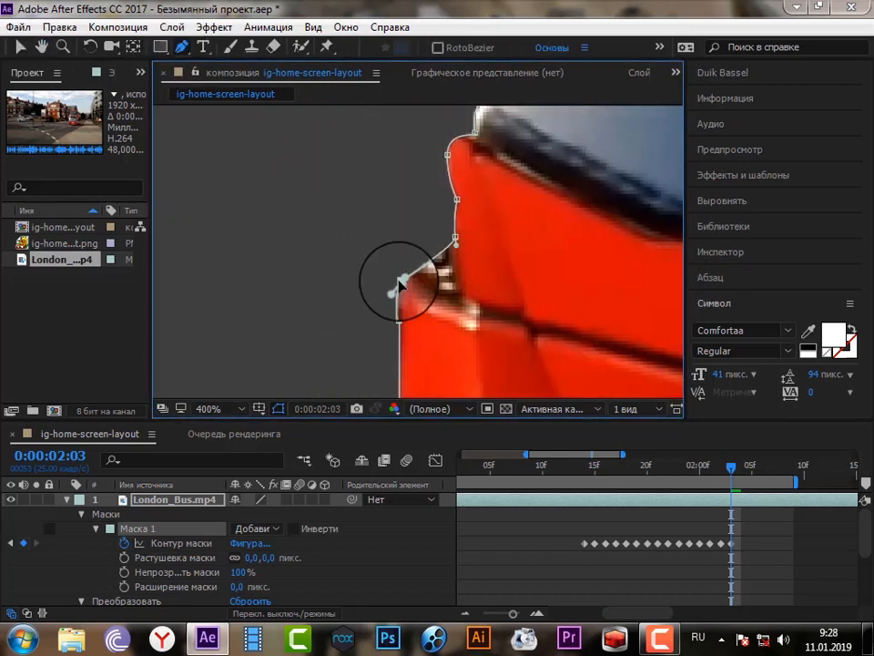
drag(396, 237, 391, 210)
click(41, 48)
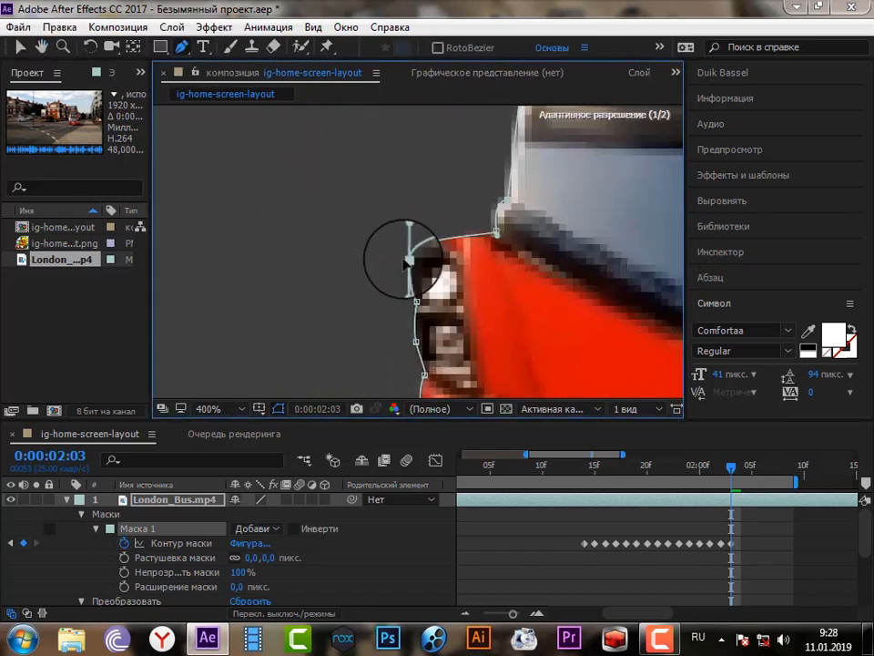
drag(407, 254, 393, 270)
scroll(439, 133, down, 1)
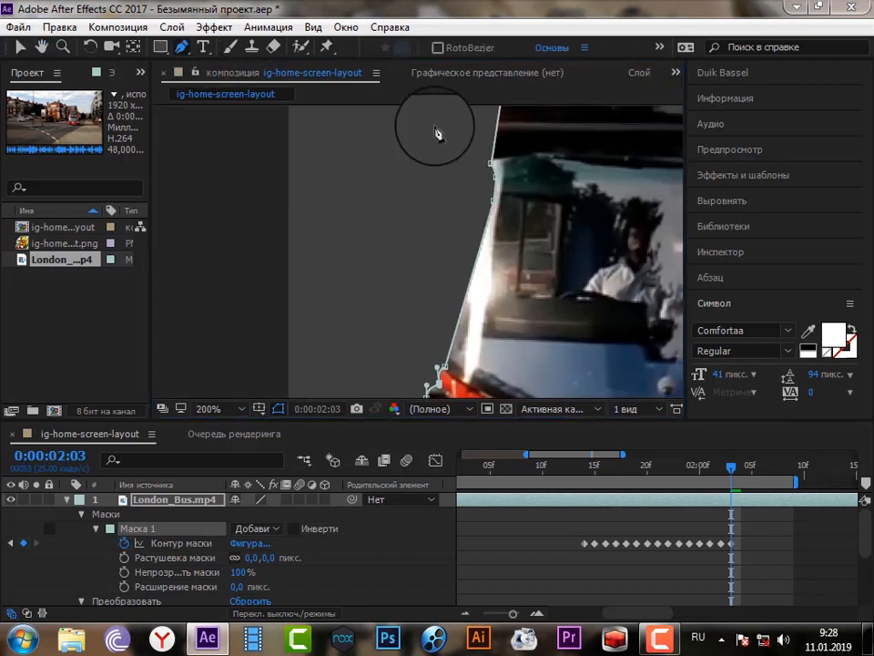
- Move Mask 1's vertices outwards at the windscreen's upper-left corner and along the upper deck's left edge at 0:00:02:03
drag(390, 109, 406, 283)
scroll(407, 283, up, 1)
drag(526, 211, 375, 136)
drag(445, 273, 364, 275)
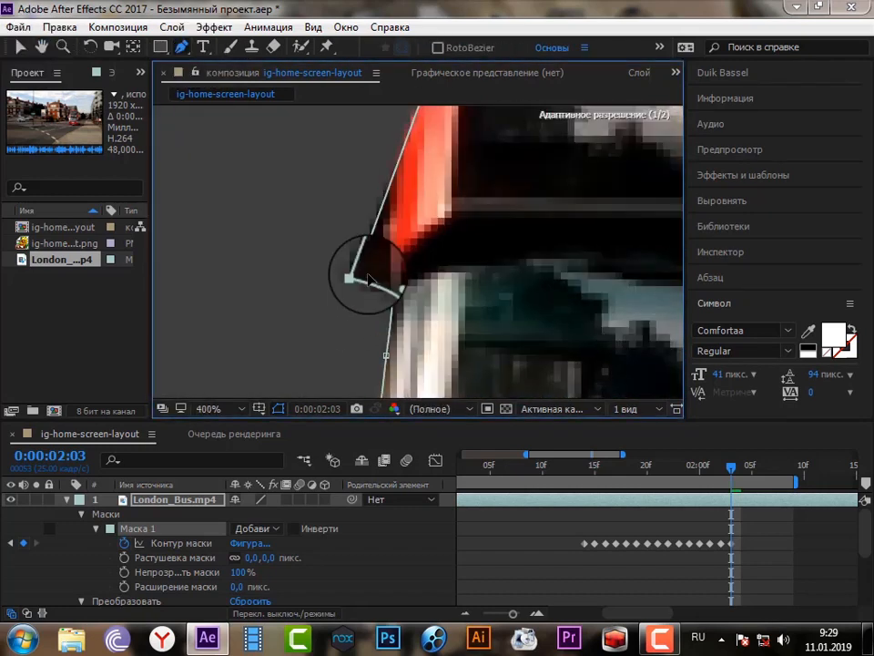
click(41, 47)
scroll(392, 246, down, 1)
drag(401, 219, 455, 341)
click(182, 48)
drag(497, 180, 444, 345)
- Curve Mask 1's outline around the roof's left corner up to the Instagram picture's edge at 0:00:02:03
click(41, 47)
click(182, 47)
drag(538, 227, 509, 209)
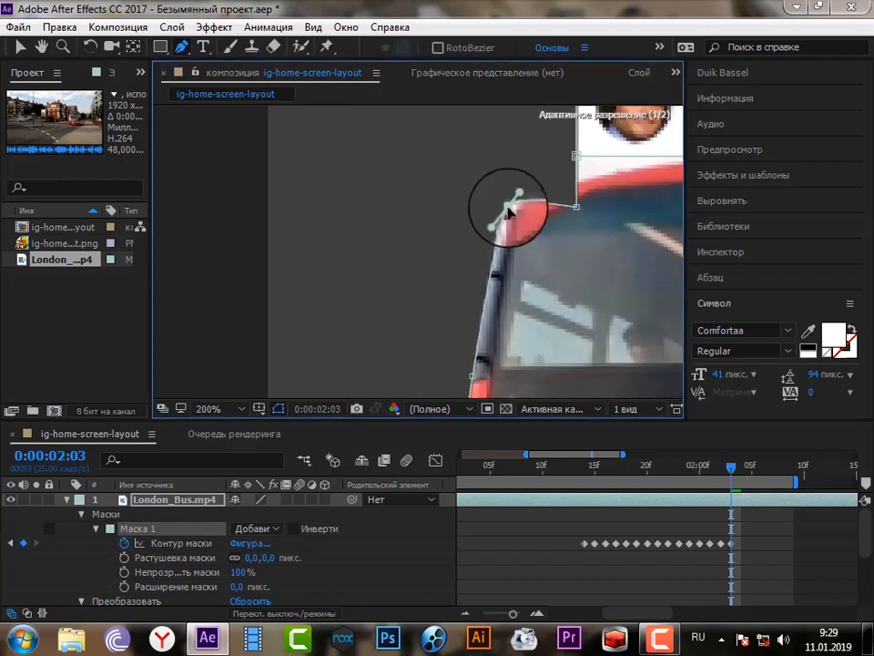
mouse_move(576, 208)
mouse_down()
mouse_move(575, 183)
mouse_move(377, 287)
mouse_move(566, 221)
mouse_up()
click(41, 47)
scroll(547, 182, up, 1)
click(182, 48)
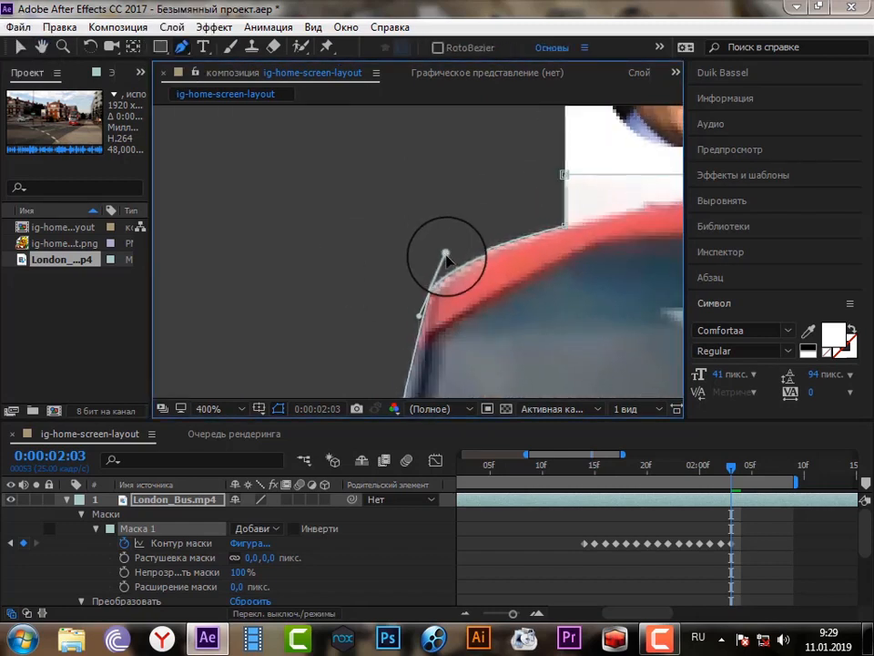
scroll(441, 273, down, 4)
scroll(511, 312, up, 2)
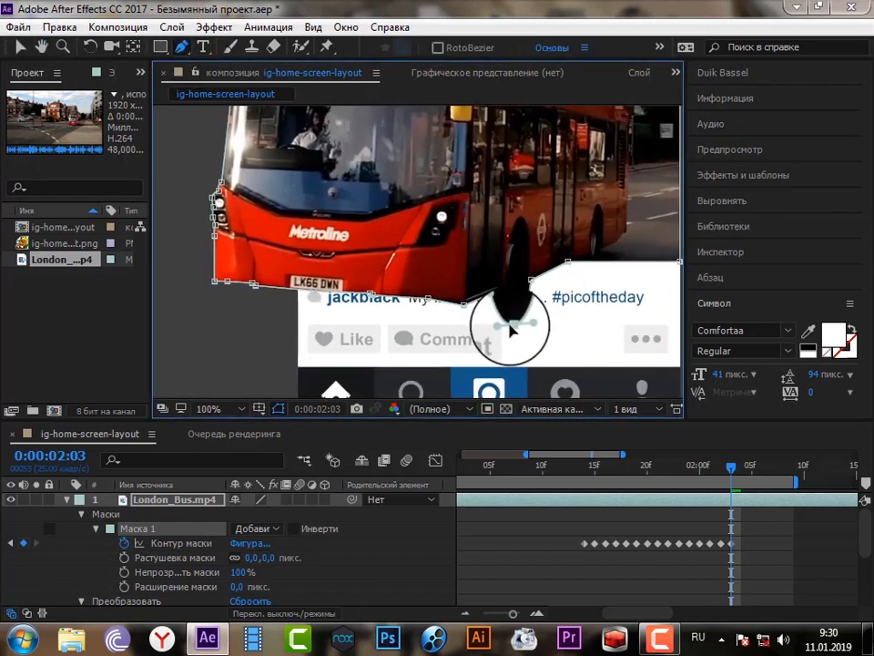
- At 0:00:02:04, shape Mask 1 around the roof's left corner and raise its top edge over the bus roof with added vertices
key(Page_Down)
scroll(529, 318, down, 2)
scroll(546, 260, up, 3)
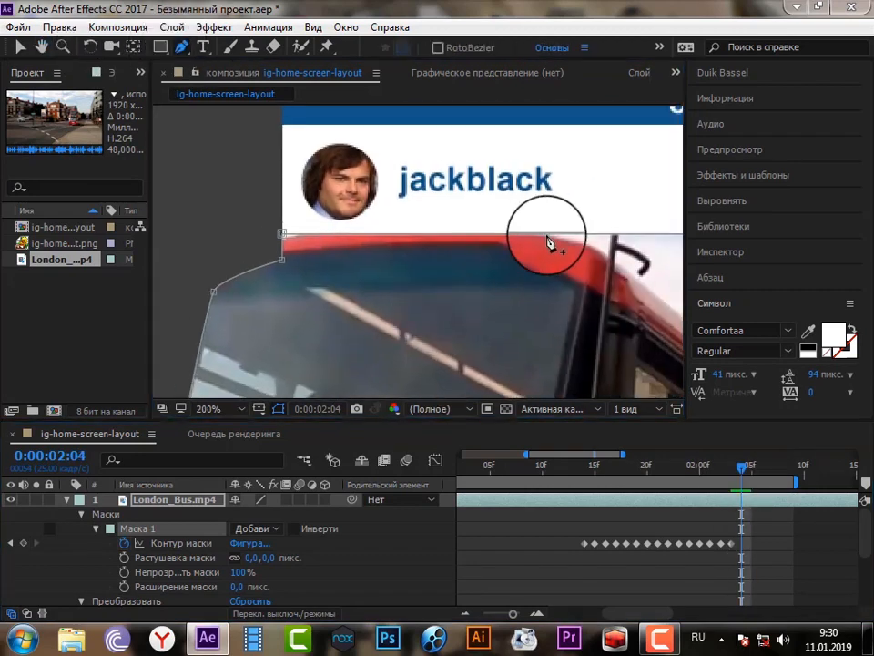
click(547, 237)
drag(238, 246, 306, 238)
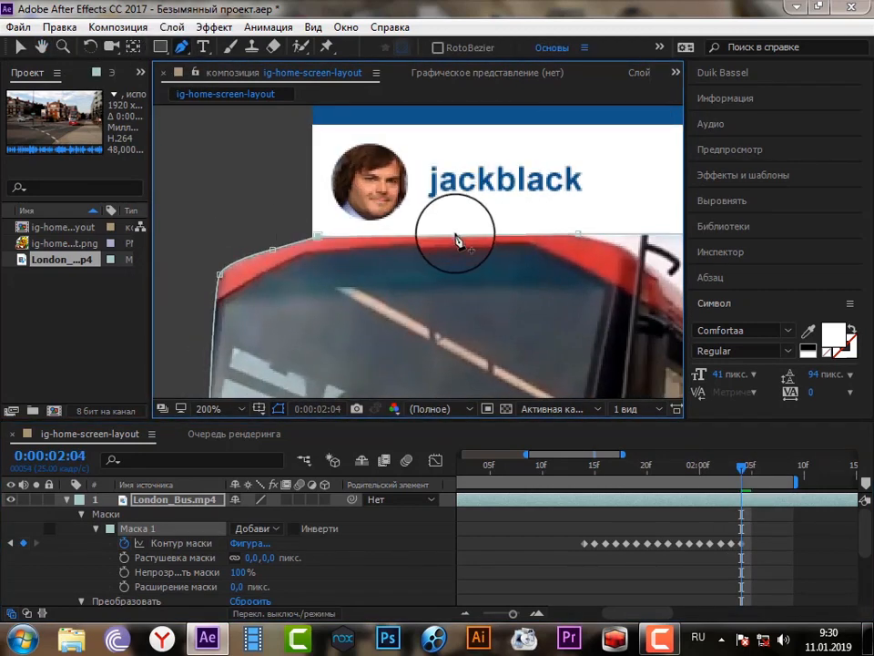
mouse_move(457, 236)
mouse_down()
mouse_move(516, 216)
mouse_move(453, 224)
mouse_up()
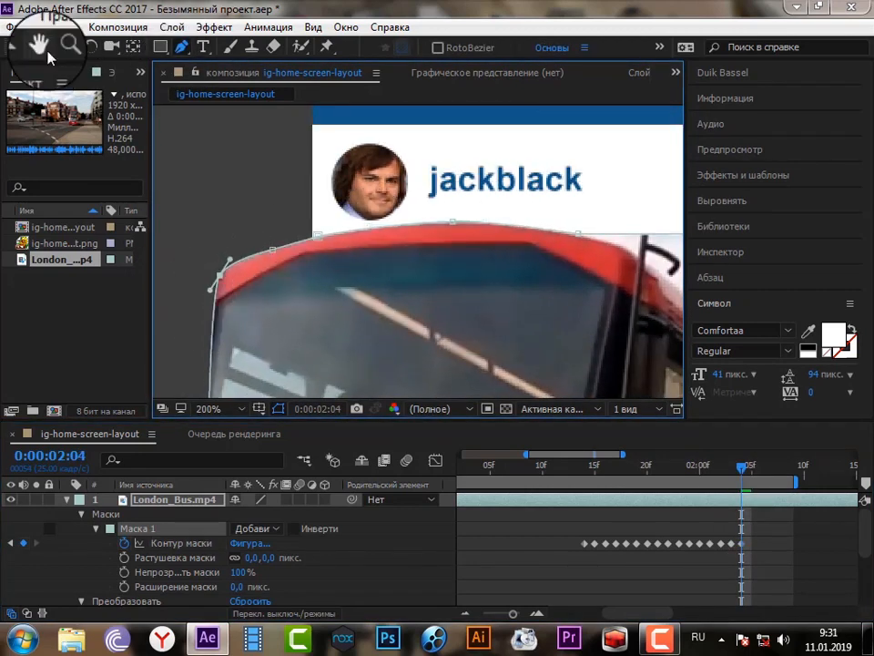
- Fit Mask 1's left vertices along the upper deck's side down to the windscreen's top corner at 0:00:02:04
drag(212, 383, 441, 302)
drag(440, 365, 425, 259)
drag(372, 391, 439, 309)
drag(480, 335, 448, 333)
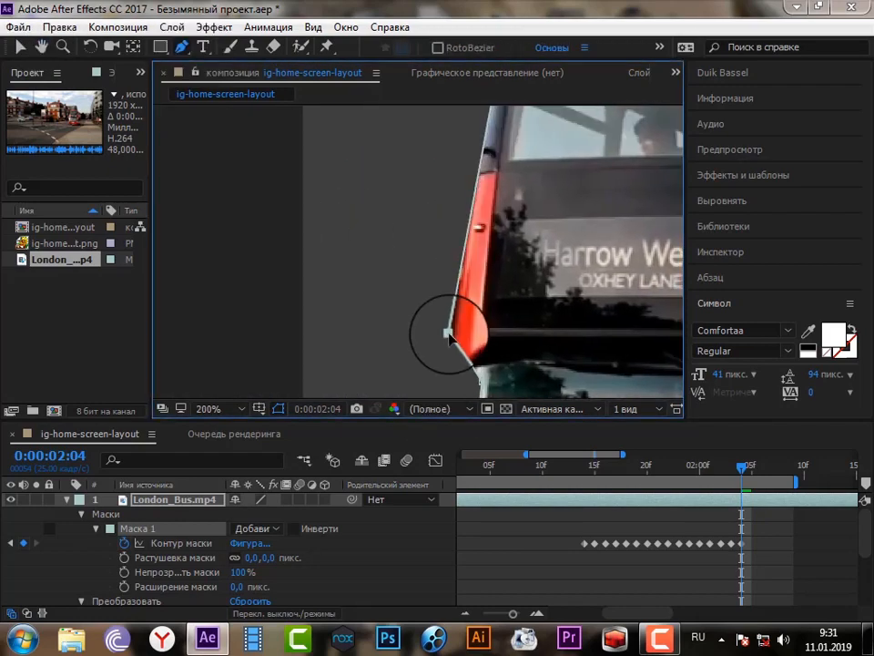
scroll(448, 334, down, 1)
scroll(423, 367, up, 1)
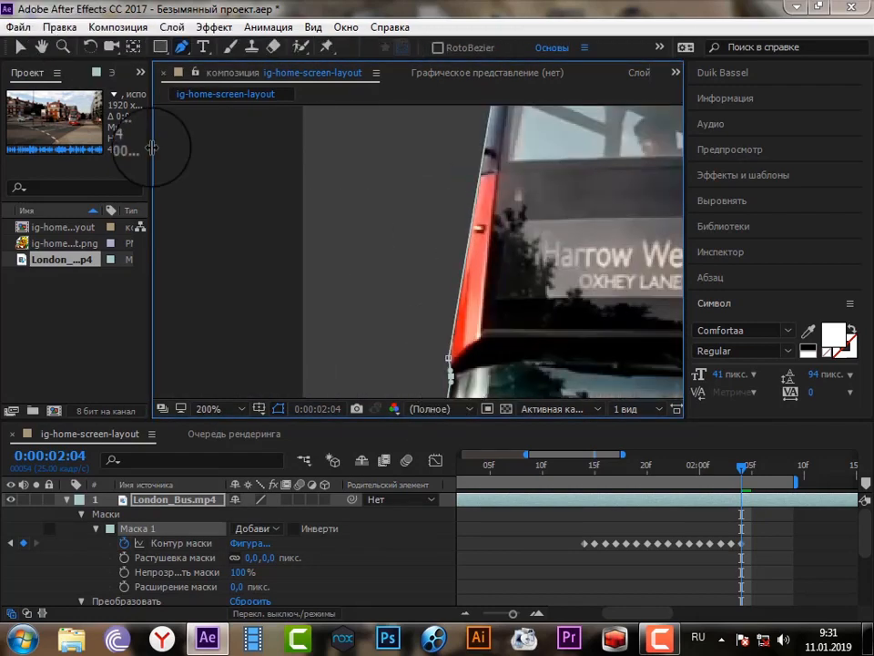
drag(492, 108, 519, 191)
drag(510, 255, 447, 369)
click(488, 204)
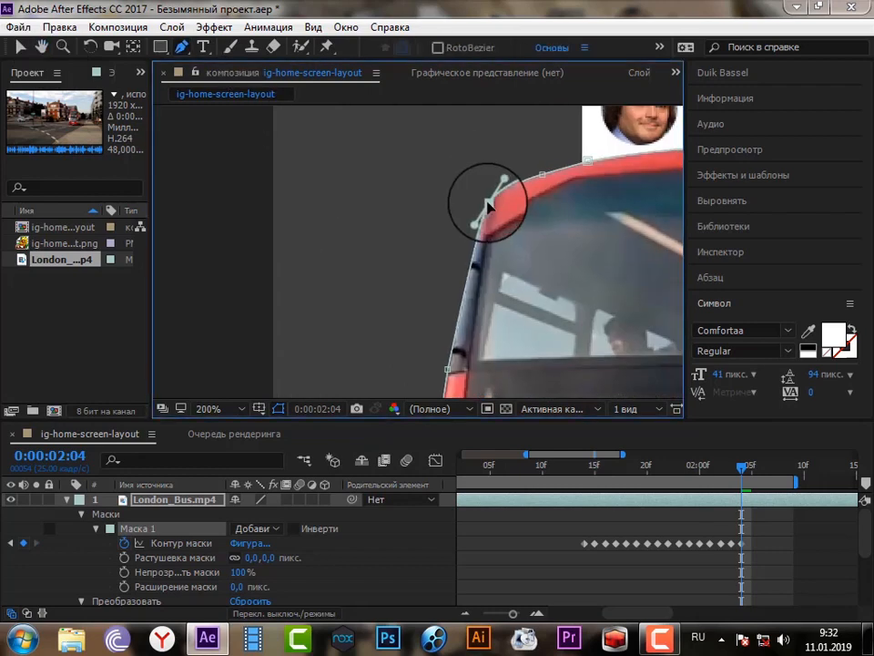
- Curve Mask 1 around the left headlight and align it with the bumper's side at 0:00:02:04
scroll(487, 207, down, 2)
scroll(486, 208, up, 1)
drag(373, 387, 427, 241)
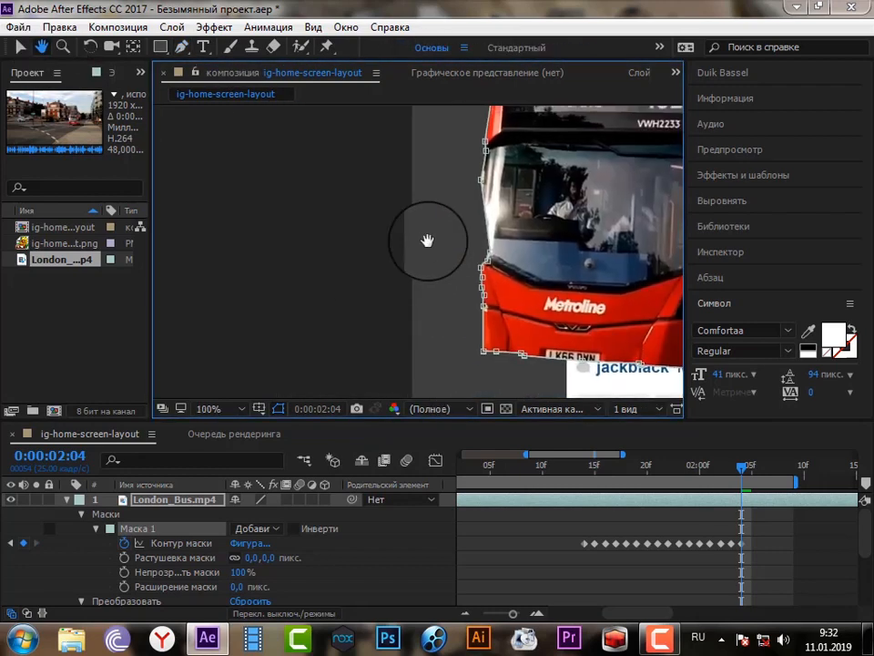
scroll(447, 250, up, 1)
scroll(546, 306, up, 1)
drag(596, 310, 440, 255)
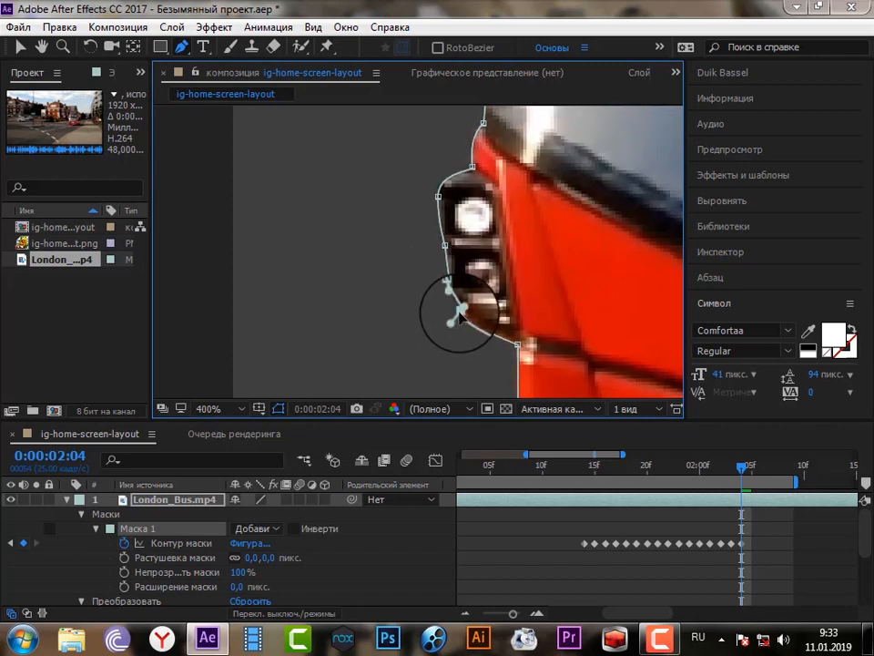
drag(517, 344, 428, 146)
drag(492, 319, 427, 291)
drag(547, 305, 488, 297)
drag(437, 210, 430, 339)
drag(421, 216, 421, 243)
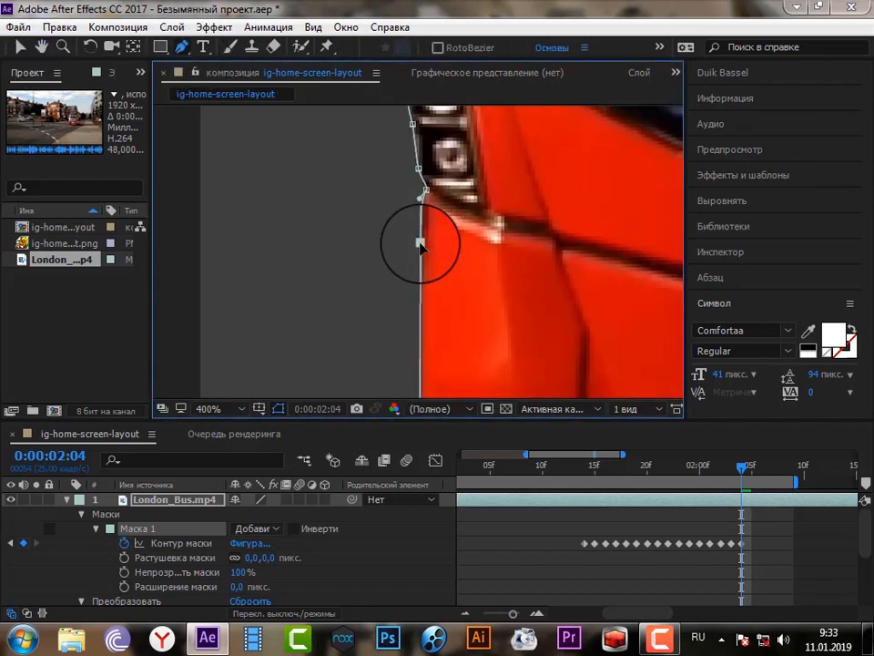
- Align Mask 1's vertices with the bumper's lower edge from its left end past the number plate at 0:00:02:04
drag(631, 386, 238, 276)
click(182, 46)
drag(458, 308, 471, 333)
click(42, 47)
drag(510, 318, 283, 278)
click(182, 45)
drag(486, 290, 486, 305)
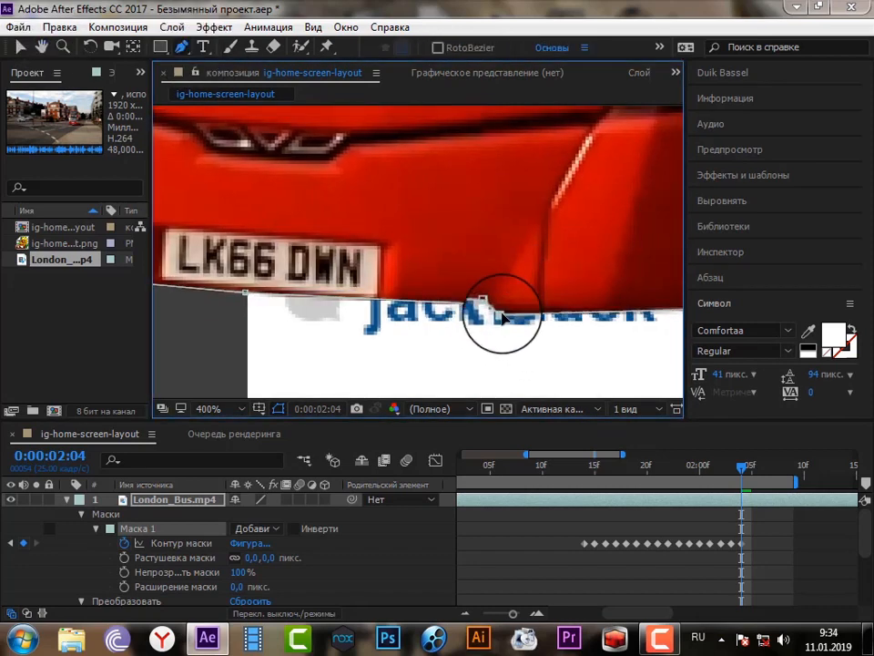
- Fit Mask 1's lower edge to the bumper's front corner, the door sill and the front wheel at 0:00:02:04
drag(629, 318, 391, 289)
drag(507, 286, 496, 293)
drag(612, 282, 491, 249)
scroll(537, 308, down, 1)
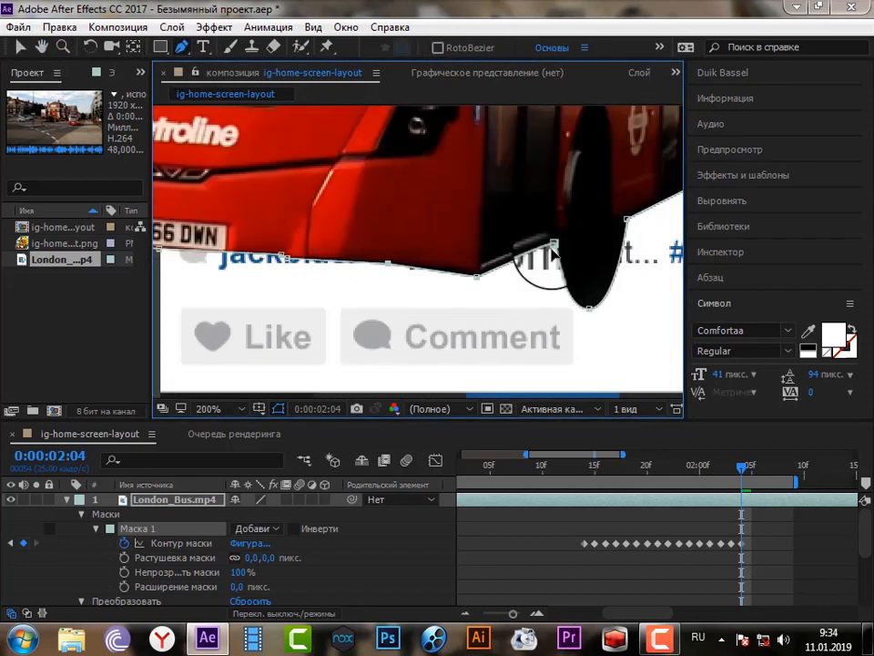
click(42, 47)
drag(627, 222, 376, 281)
click(182, 46)
scroll(498, 241, up, 1)
scroll(417, 316, down, 1)
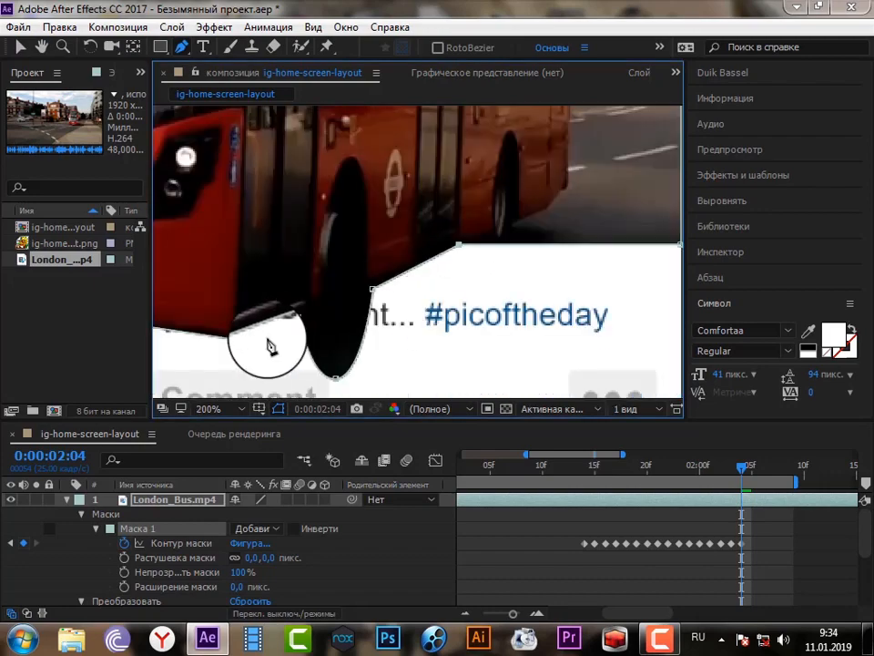
scroll(272, 347, down, 1)
- At 0:00:02:05, fit Mask 1's outline around the front wheel and the bus underside next to it
click(744, 484)
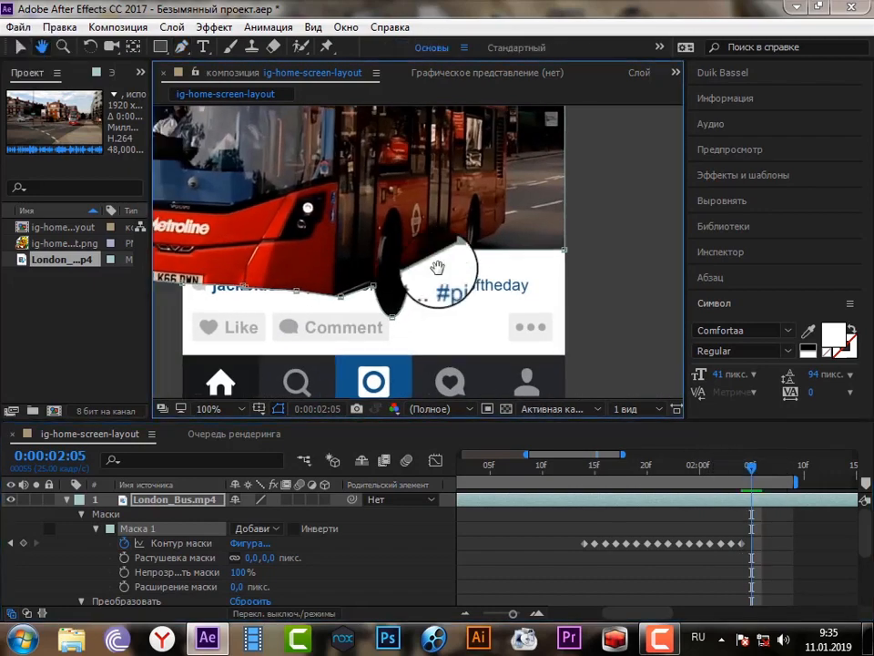
scroll(439, 270, down, 1)
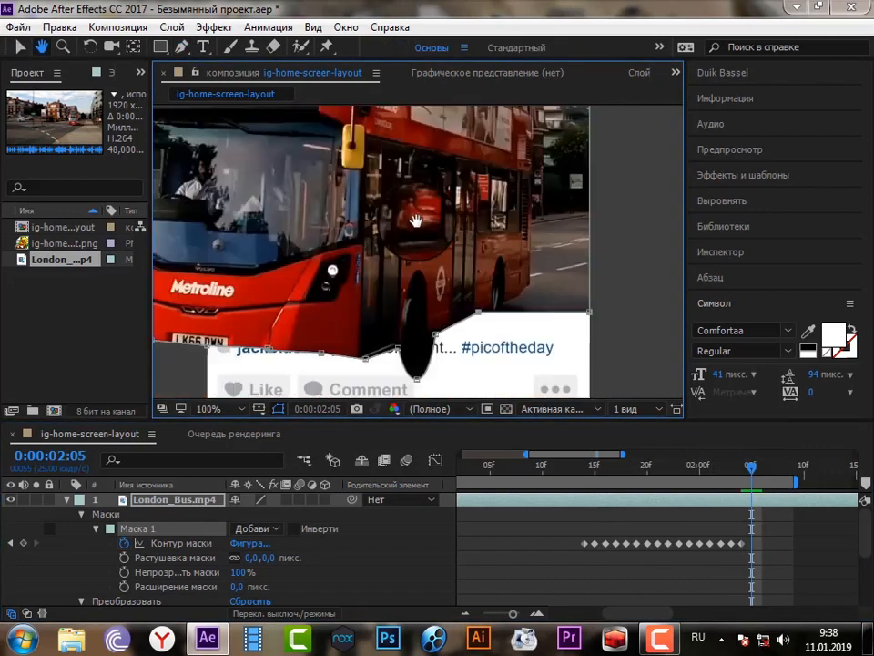
scroll(390, 266, up, 1)
drag(390, 265, 466, 234)
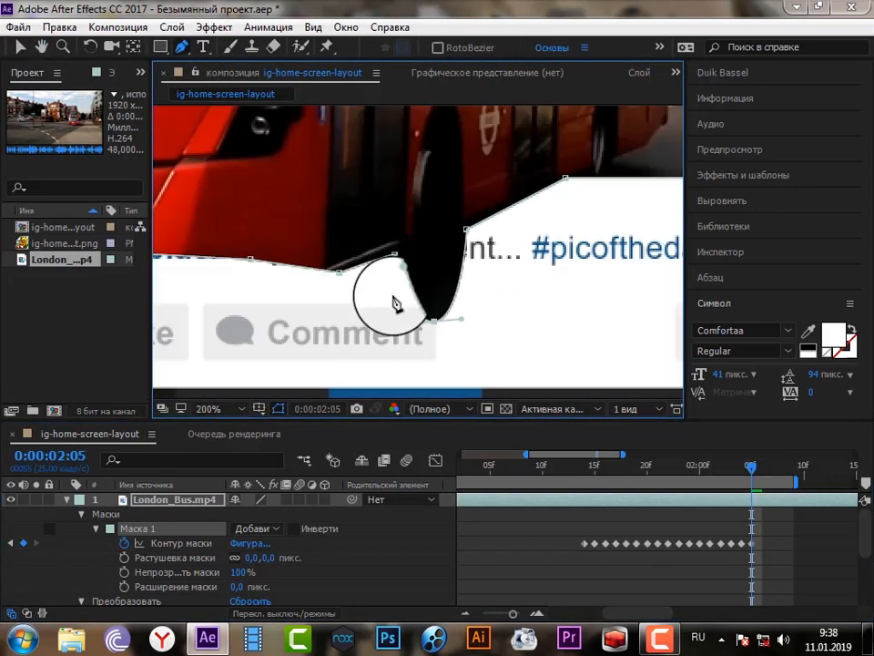
drag(311, 271, 407, 272)
- Align Mask 1's vertices with the bumper's lower edge from the front corner to its left end at 0:00:02:05
scroll(207, 288, up, 1)
drag(277, 227, 218, 248)
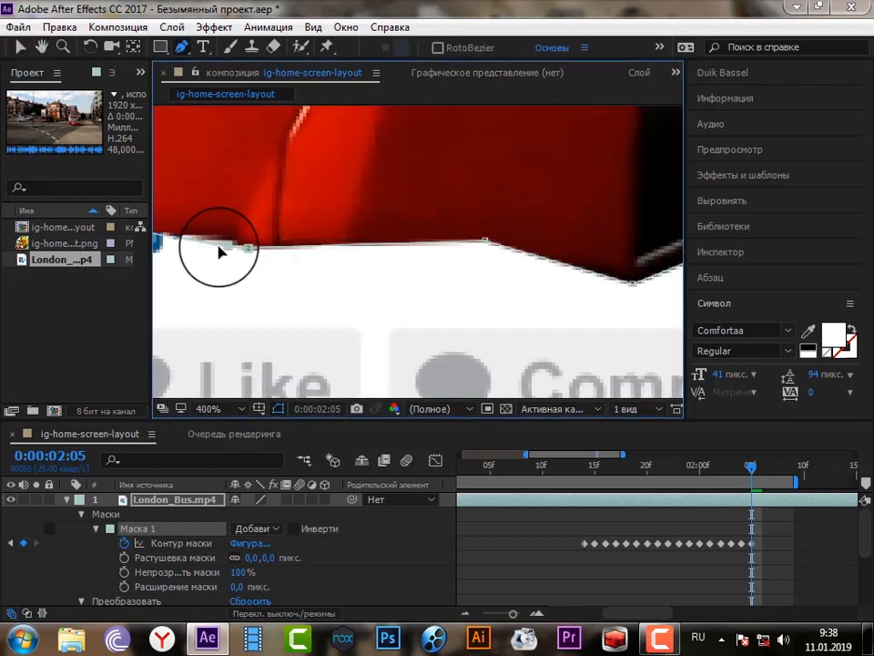
drag(485, 240, 441, 255)
drag(183, 209, 609, 255)
drag(431, 257, 343, 274)
drag(242, 217, 574, 248)
drag(374, 251, 312, 264)
drag(337, 182, 448, 302)
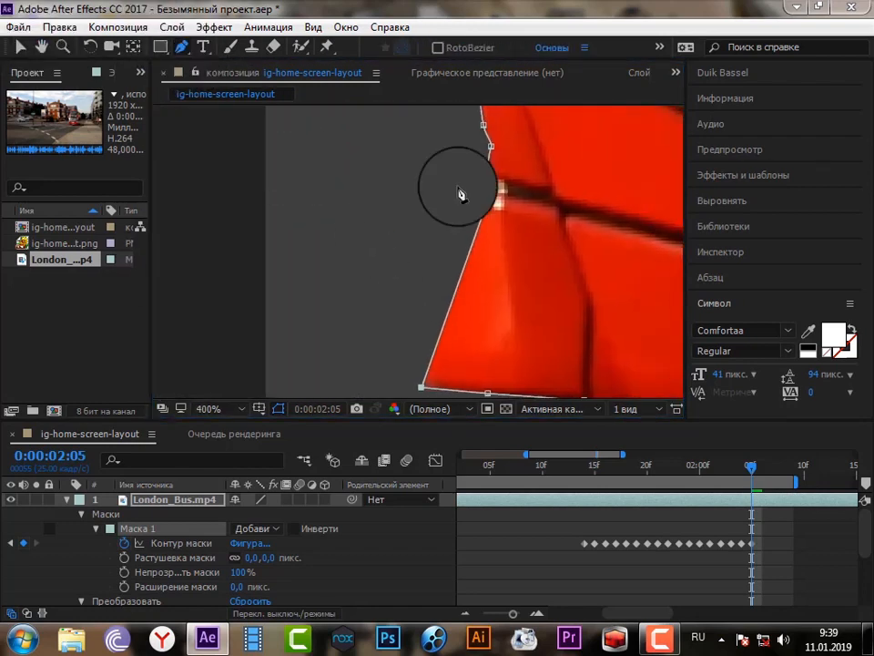
- Move Mask 1's vertices outwards along the bumper's left side and the headlight's lower part at 0:00:02:05
drag(494, 188, 423, 183)
drag(375, 222, 355, 302)
drag(404, 263, 412, 255)
drag(392, 235, 401, 300)
drag(472, 291, 409, 276)
drag(466, 247, 460, 243)
- Curve Mask 1 around the left headlight's top and the body corner below the windscreen at 0:00:02:05
click(42, 46)
drag(456, 201, 404, 273)
click(181, 47)
drag(407, 270, 337, 260)
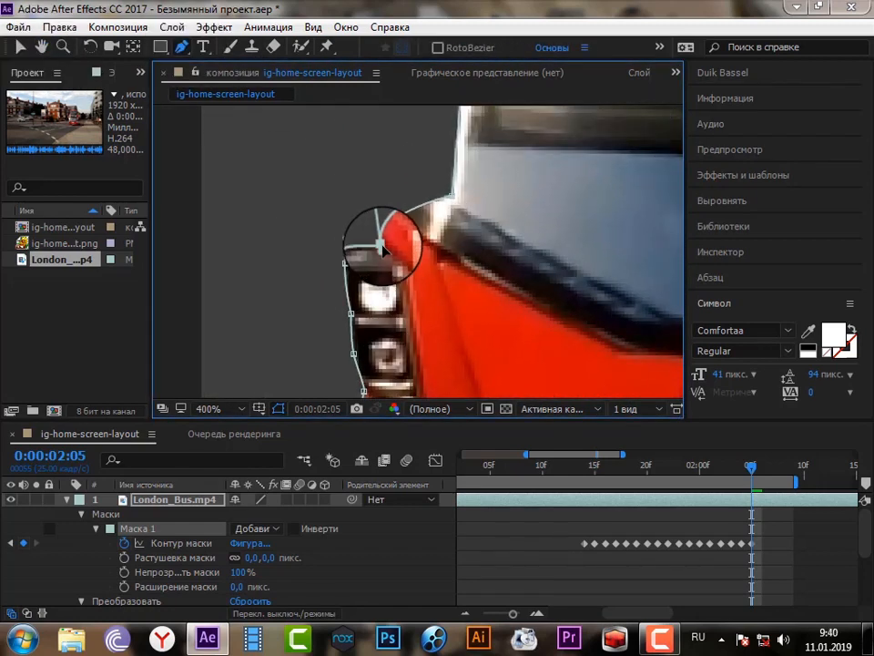
scroll(359, 260, up, 1)
scroll(359, 260, right, 1)
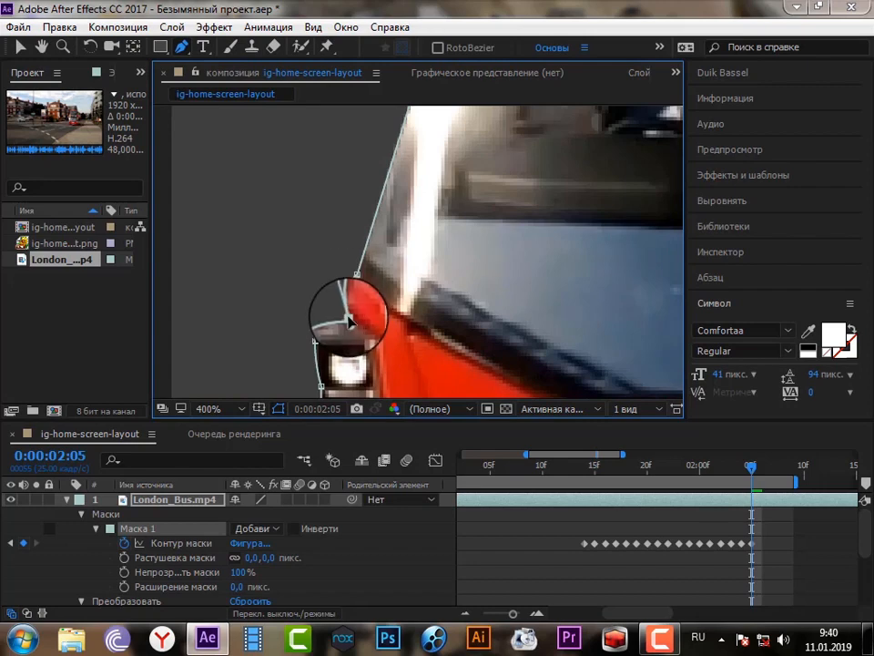
drag(344, 283, 351, 317)
- Fit Mask 1 along the windscreen pillar and the upper deck's left side up to the roof corner at 0:00:02:05
key(space)
scroll(326, 207, down, 1)
drag(326, 207, 355, 341)
drag(421, 193, 402, 237)
scroll(424, 180, up, 1)
key(h)
drag(388, 198, 377, 217)
scroll(382, 208, down, 1)
key(space)
drag(403, 137, 419, 301)
drag(455, 194, 369, 386)
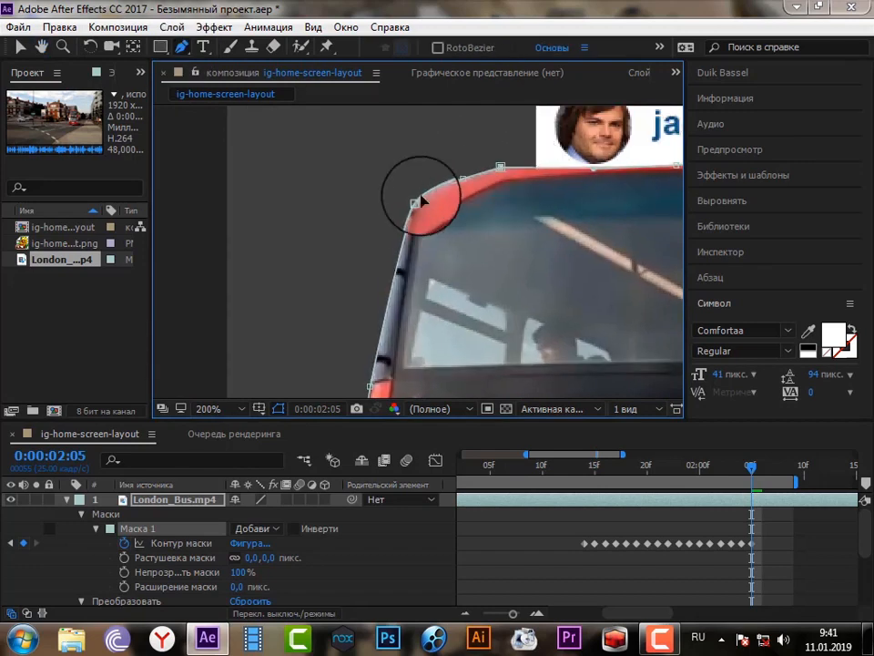
- Raise and curve Mask 1's top edge over the bus roof as far as its right corner at 0:00:02:05
scroll(418, 195, right, 3)
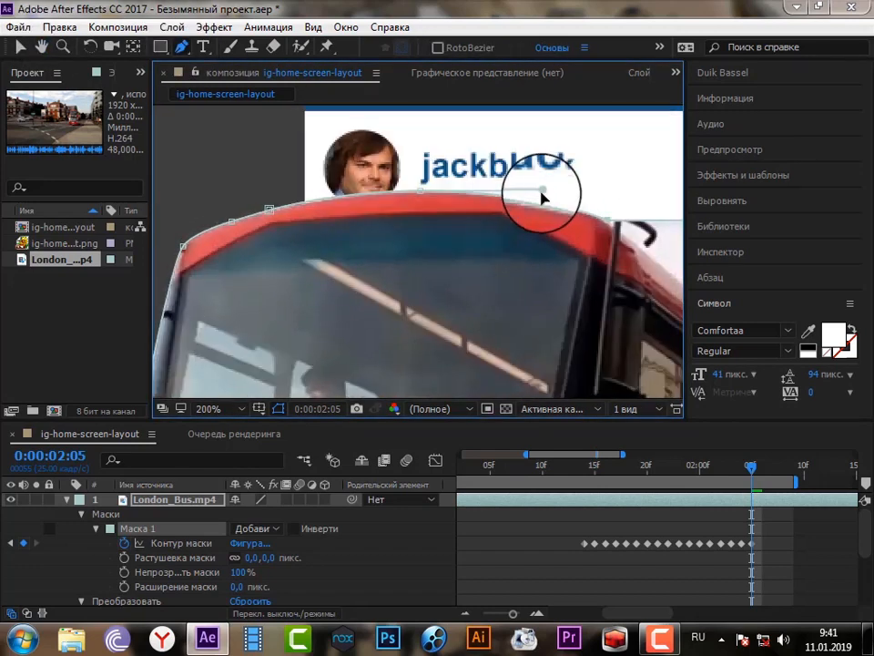
scroll(542, 196, down, 2)
scroll(522, 254, up, 3)
scroll(397, 226, down, 1)
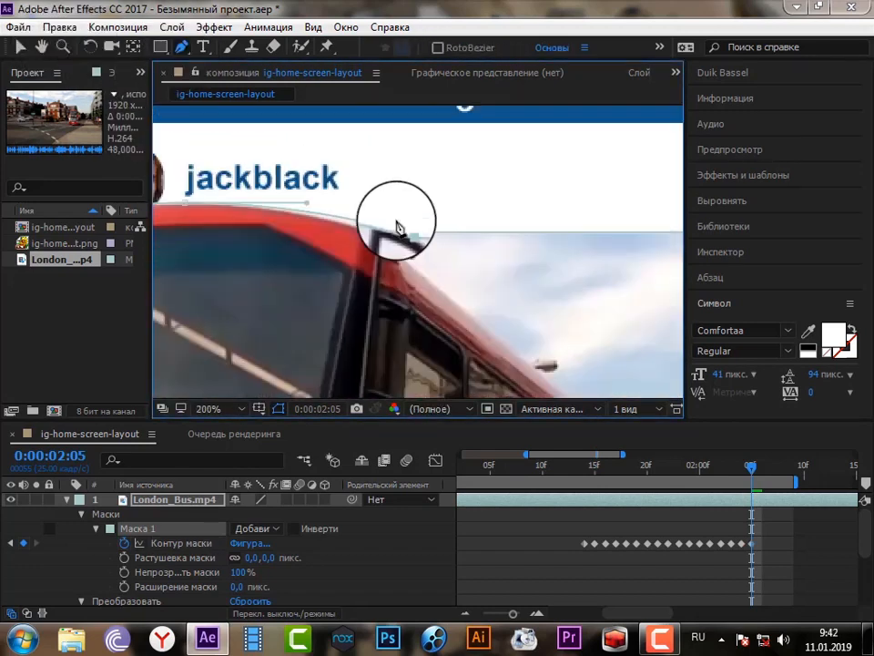
scroll(397, 225, up, 1)
scroll(361, 224, up, 1)
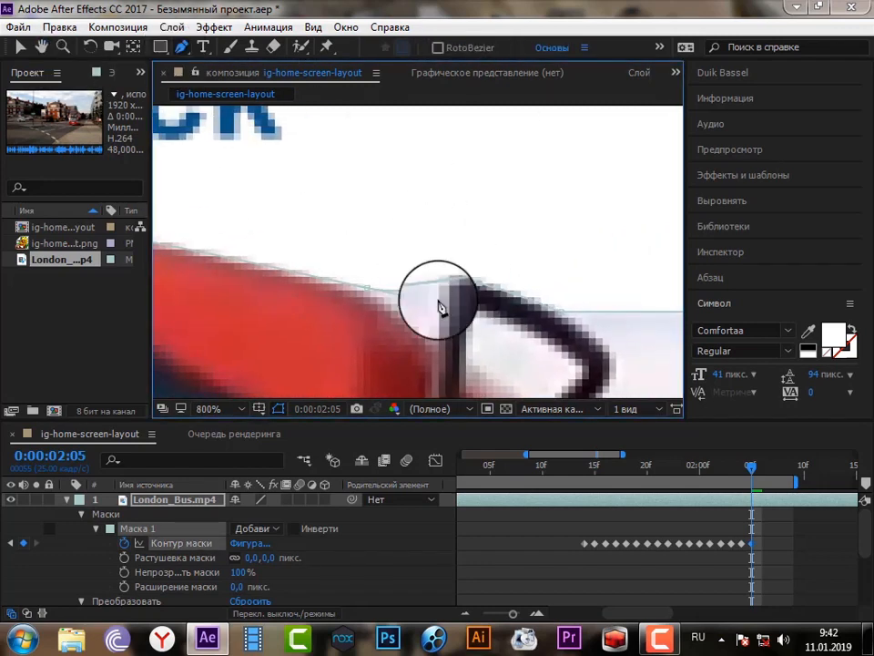
- Shape Mask 1's outline tightly around the dark bar sticking up beside the roof's right corner at 0:00:02:05
drag(480, 304, 479, 288)
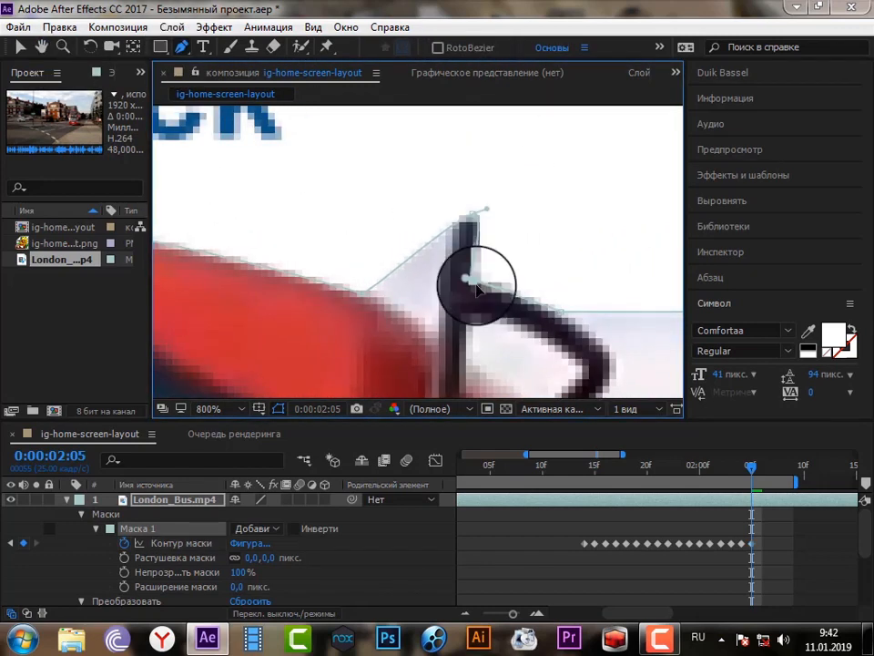
drag(413, 278, 440, 301)
scroll(437, 228, down, 2)
scroll(420, 293, up, 2)
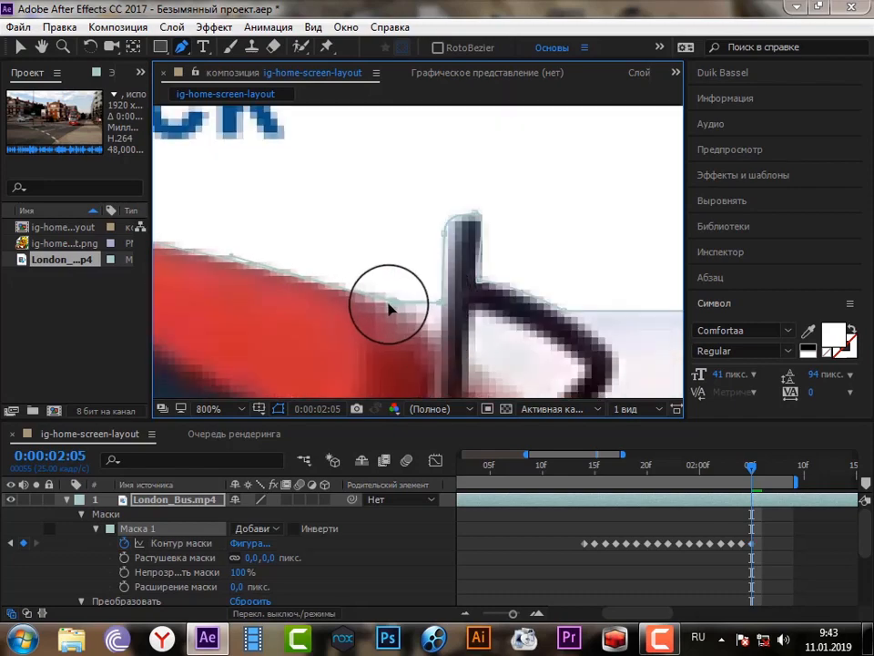
scroll(389, 309, down, 5)
scroll(419, 359, up, 3)
drag(421, 364, 454, 317)
scroll(459, 324, down, 1)
scroll(461, 317, up, 1)
scroll(507, 379, down, 1)
- At 0:00:02:06, fit Mask 1's curve and vertices around the front wheel
key(Page_Down)
scroll(519, 365, up, 1)
drag(508, 373, 492, 357)
drag(547, 242, 527, 251)
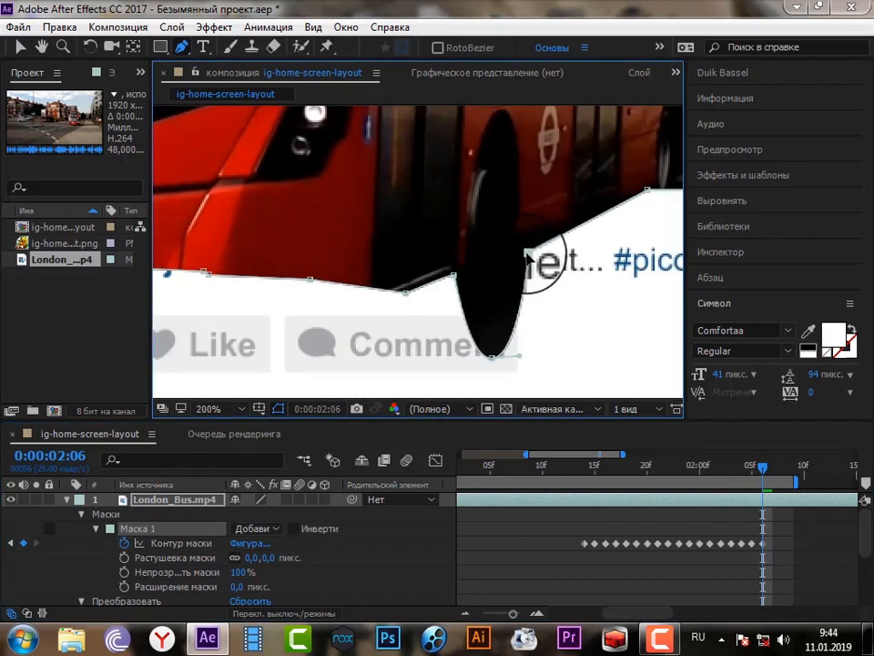
key(space)
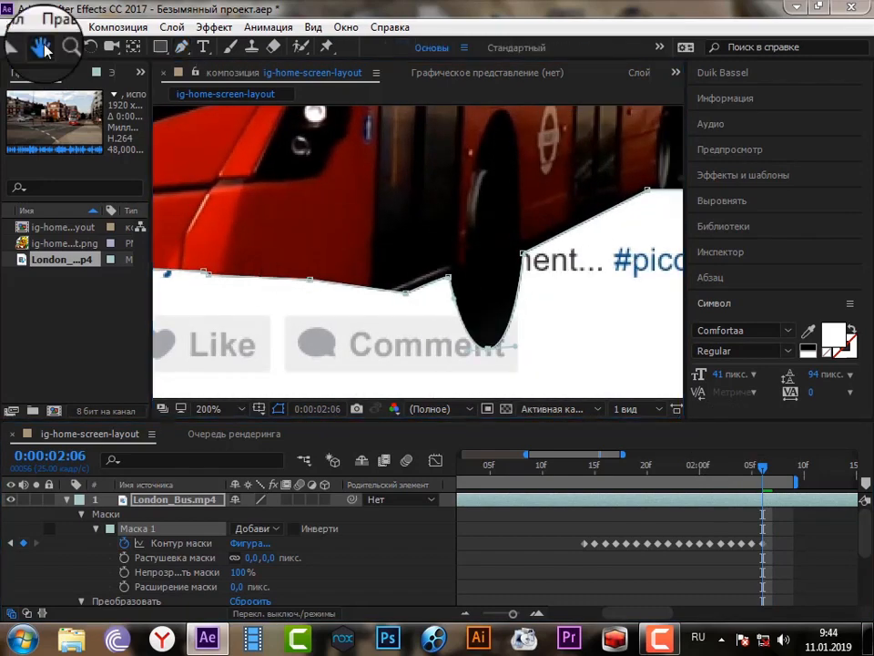
- Align Mask 1's vertices with the bumper's lower edge between the front corner and the number plate at 0:00:02:06
drag(283, 294, 454, 313)
drag(481, 299, 459, 319)
drag(576, 313, 537, 331)
scroll(427, 239, up, 1)
key(space)
drag(426, 238, 533, 188)
scroll(460, 278, down, 1)
key(g)
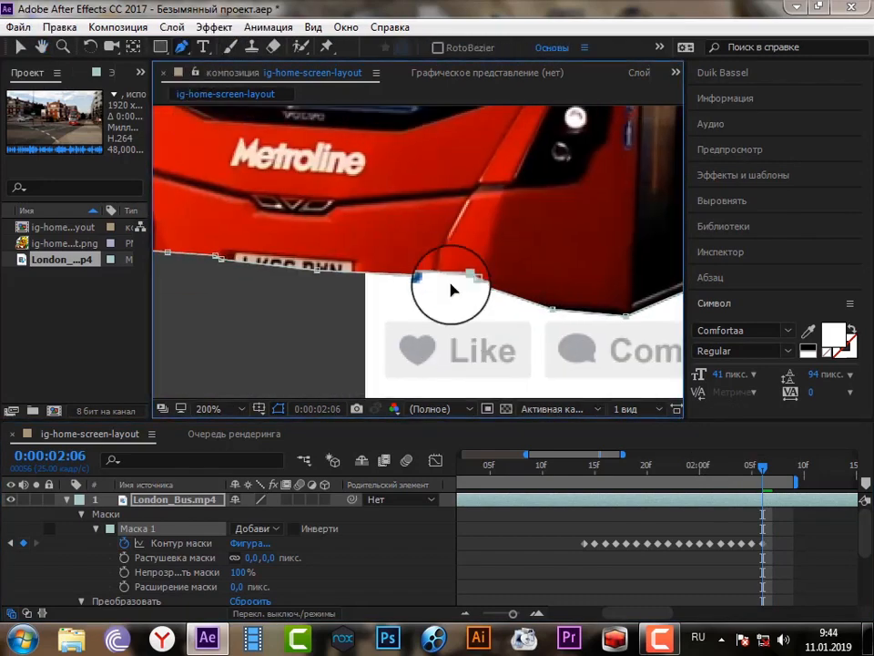
drag(552, 313, 512, 302)
scroll(512, 302, up, 1)
drag(421, 353, 418, 342)
scroll(410, 339, down, 1)
- Move Mask 1's vertices onto the bumper's lower edge from the number plate to its left end at 0:00:02:06
drag(346, 278, 418, 295)
scroll(472, 287, up, 1)
scroll(483, 336, down, 1)
drag(254, 249, 189, 261)
drag(302, 255, 224, 271)
drag(340, 260, 285, 285)
scroll(285, 285, up, 1)
key(space)
drag(285, 285, 431, 306)
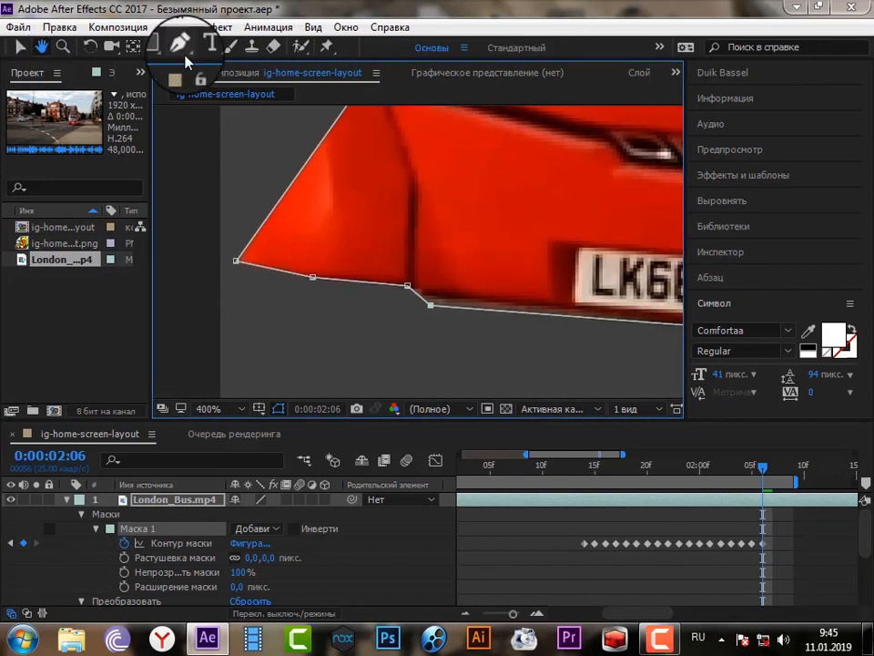
- Move Mask 1's vertices outwards along the bumper's left side and around the left headlight at 0:00:02:06
key(space)
drag(224, 137, 348, 279)
drag(480, 188, 444, 182)
drag(467, 208, 330, 224)
drag(470, 147, 352, 317)
key(space)
drag(478, 261, 342, 285)
drag(475, 219, 342, 228)
key(space)
drag(337, 175, 341, 271)
drag(474, 269, 334, 271)
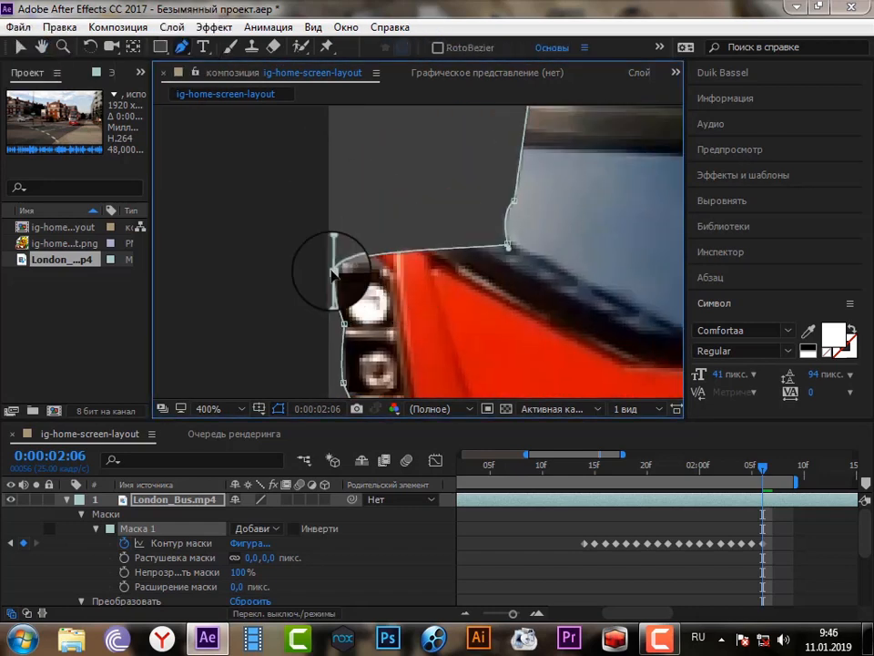
- Move Mask 1's vertices onto the windscreen's left edge from the headlight up to the top of the lower deck at 0:00:02:06
drag(513, 201, 422, 378)
scroll(381, 210, down, 1)
key(space)
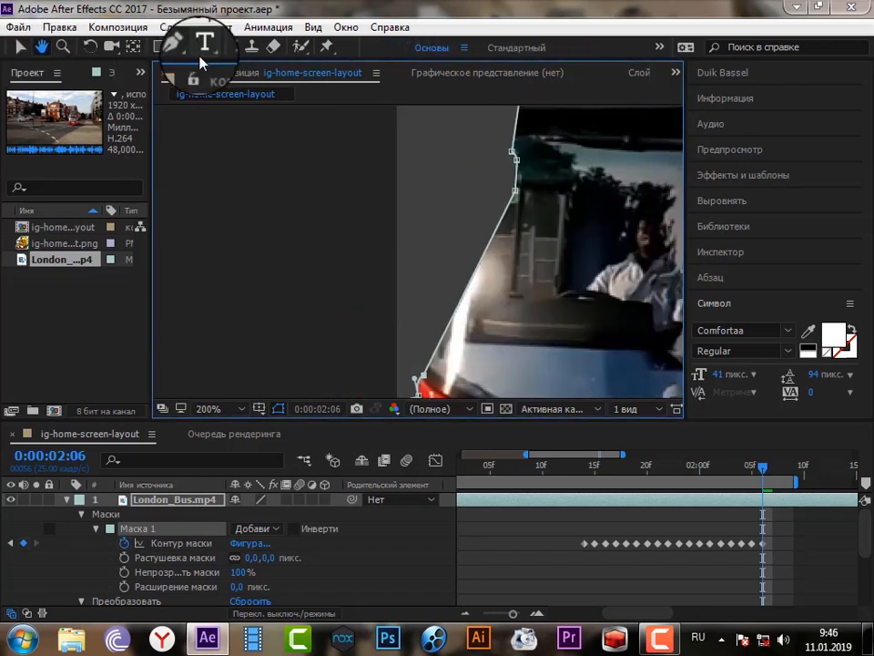
drag(512, 169, 417, 363)
key(space)
drag(478, 322, 422, 240)
drag(487, 335, 419, 324)
scroll(291, 234, up, 1)
key(space)
drag(376, 348, 399, 255)
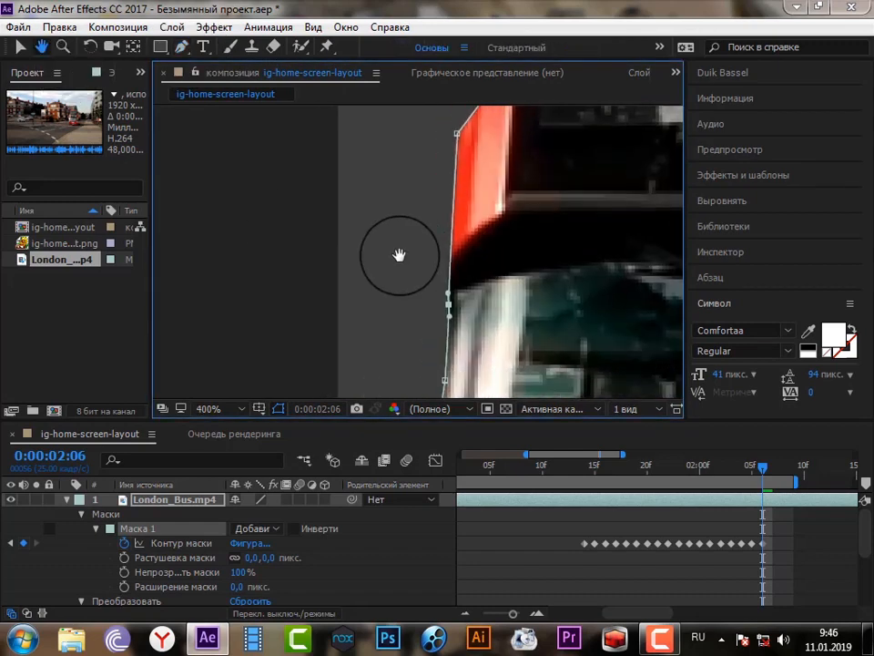
- Align Mask 1's vertices with the upper deck's left edge and the roof's left corner at 0:00:02:06
scroll(418, 251, down, 1)
drag(418, 189, 423, 310)
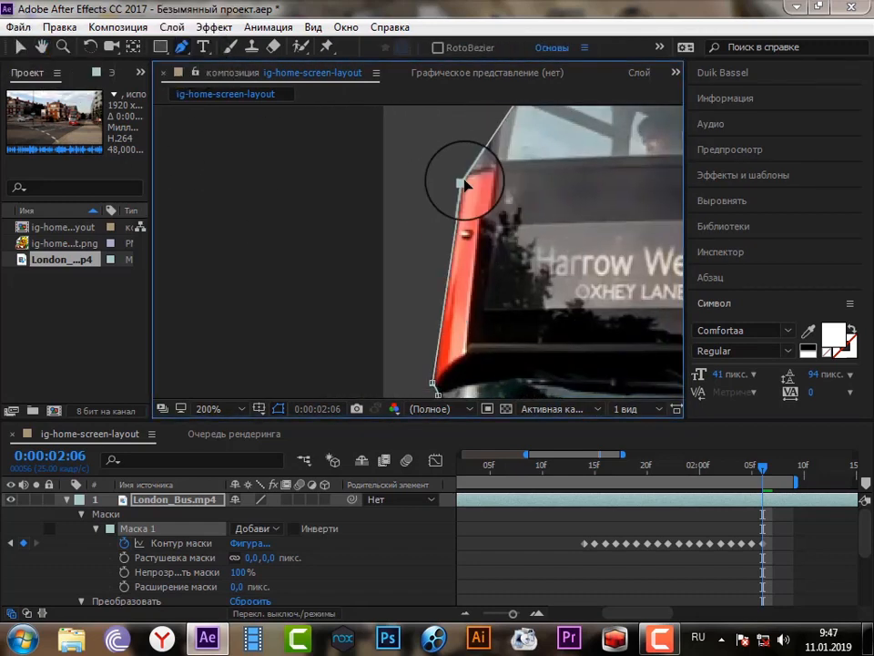
key(space)
drag(425, 109, 356, 302)
drag(494, 226, 434, 209)
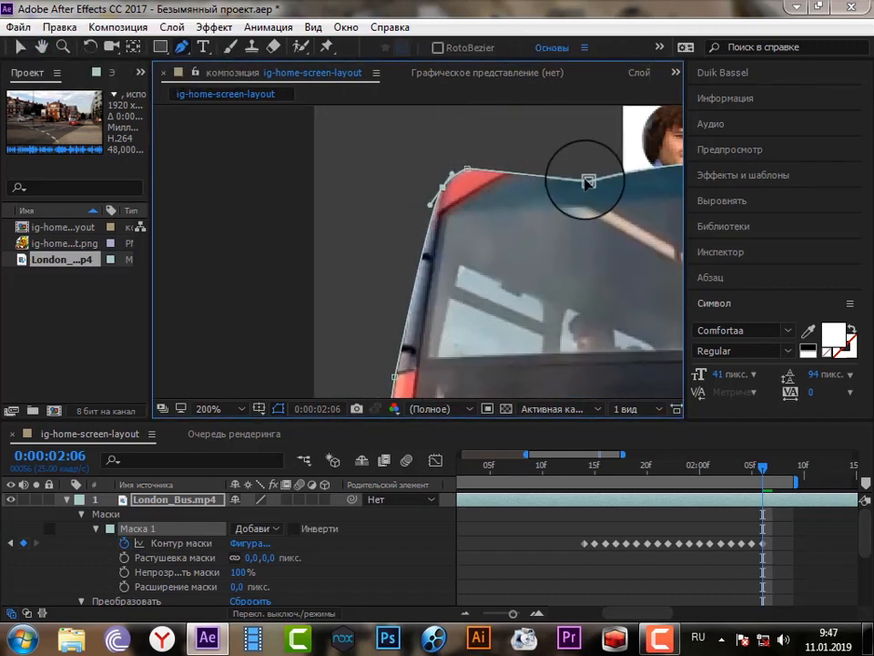
- Fit Mask 1's vertices to the roof's upper edge from the left corner to the right corner at 0:00:02:06
drag(588, 181, 495, 157)
key(space)
drag(646, 175, 446, 194)
scroll(418, 253, up, 1)
key(space)
drag(619, 241, 216, 252)
drag(456, 256, 460, 205)
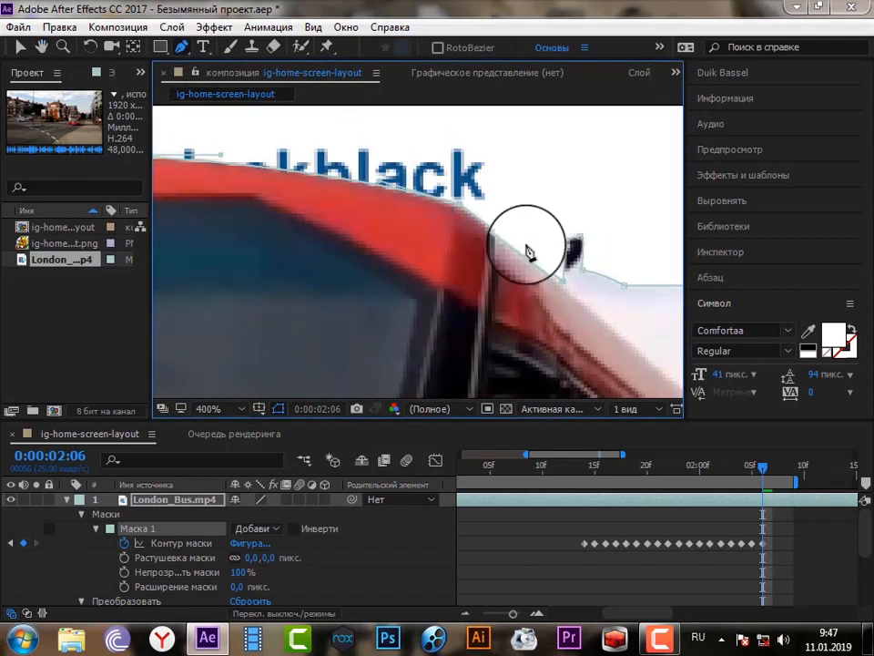
- Reshape Mask 1 around the black arm at the roof's right corner and down to the picture's upper edge at 0:00:02:06
scroll(521, 211, up, 1)
key(space)
drag(584, 227, 336, 241)
scroll(336, 241, down, 1)
drag(359, 217, 377, 155)
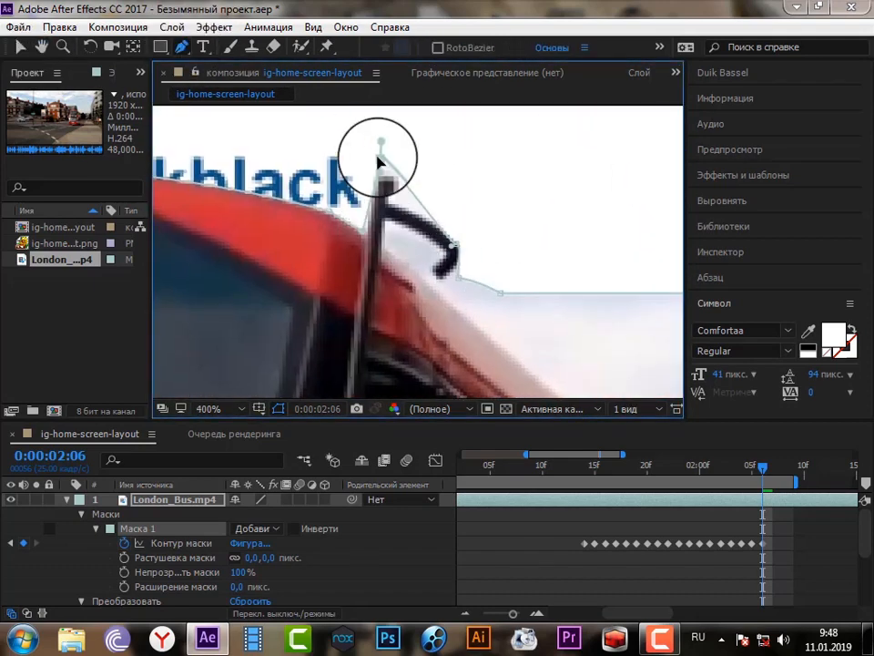
drag(455, 244, 416, 166)
drag(458, 278, 462, 244)
drag(500, 294, 442, 294)
scroll(541, 277, down, 1)
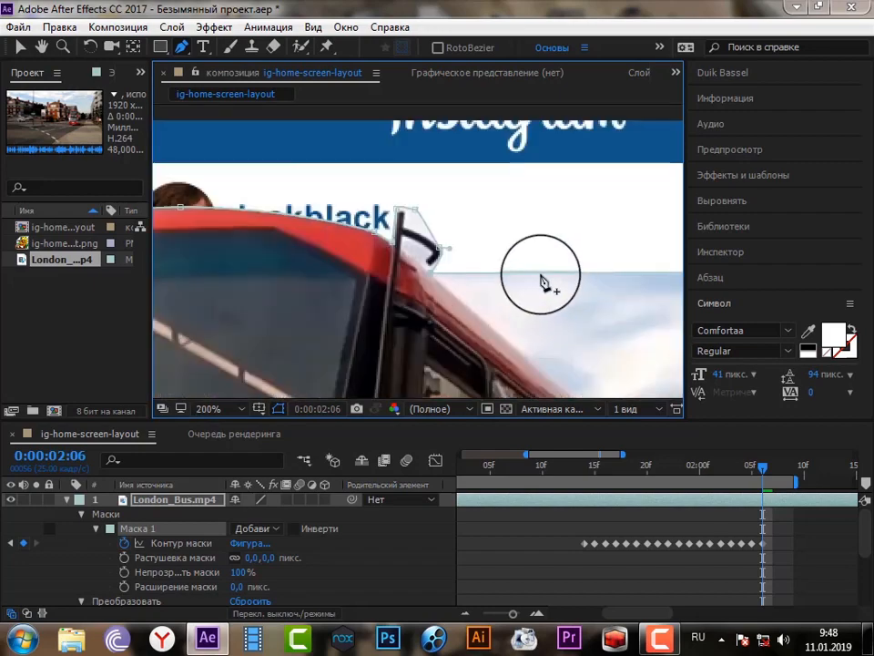
- Refine Mask 1's curve along the roof and the picture's upper edge at 0:00:02:06
scroll(541, 277, up, 1)
key(space)
drag(507, 241, 268, 226)
key(space)
drag(573, 253, 461, 238)
drag(166, 210, 525, 236)
scroll(524, 236, up, 1)
mouse_move(512, 227)
mouse_down()
mouse_move(524, 231)
mouse_move(497, 221)
mouse_up()
scroll(468, 336, down, 2)
- Tighten Mask 1 around the tip and joint of the roof corner's black arm at 0:00:02:06
scroll(468, 336, up, 2)
key(space)
drag(340, 140, 384, 224)
drag(367, 297, 343, 285)
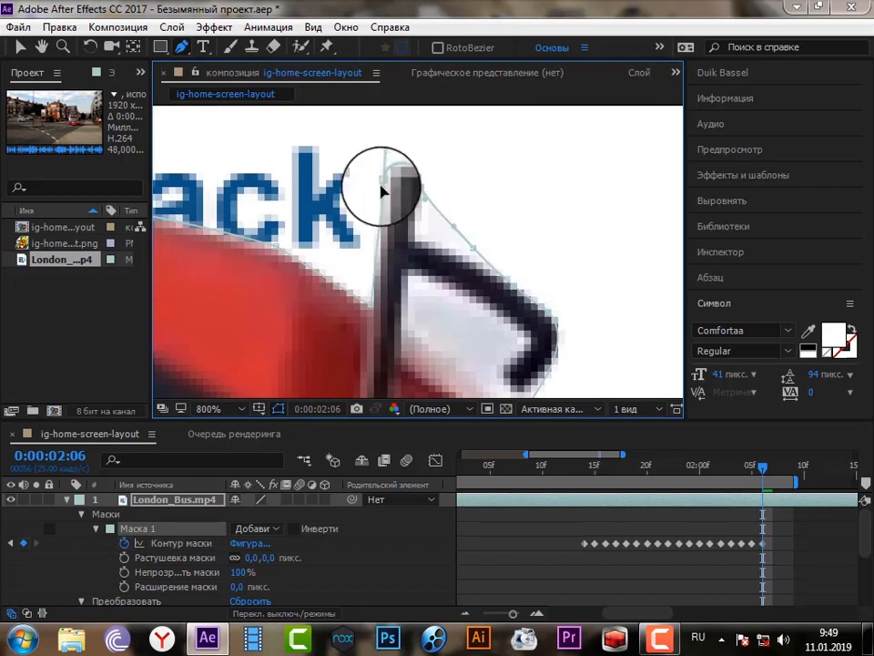
scroll(446, 251, down, 6)
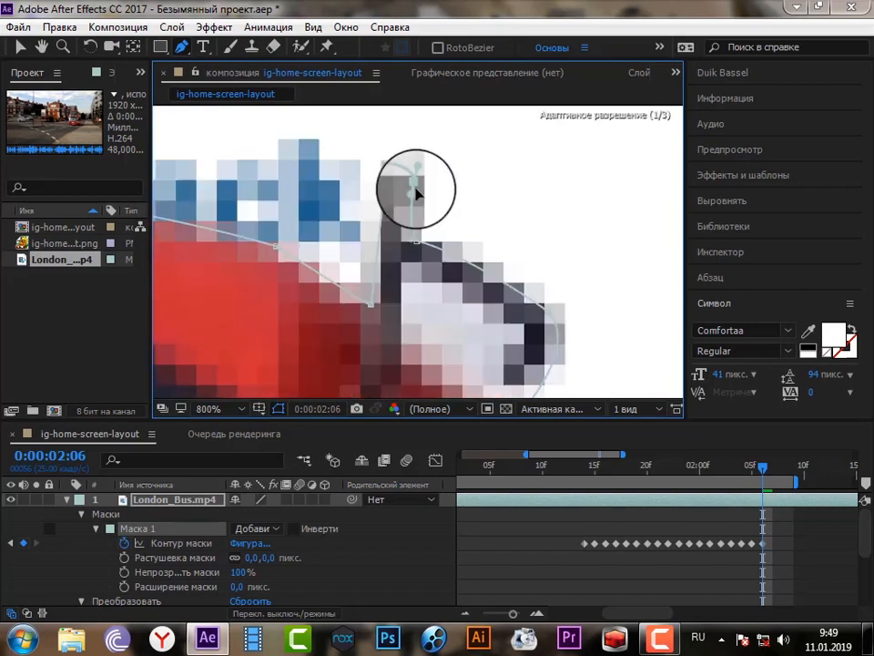
scroll(468, 309, up, 1)
- At 0:00:02:07, fit Mask 1's vertices to the bus's lower edge around the front wheel and up to the rear wheel
click(770, 467)
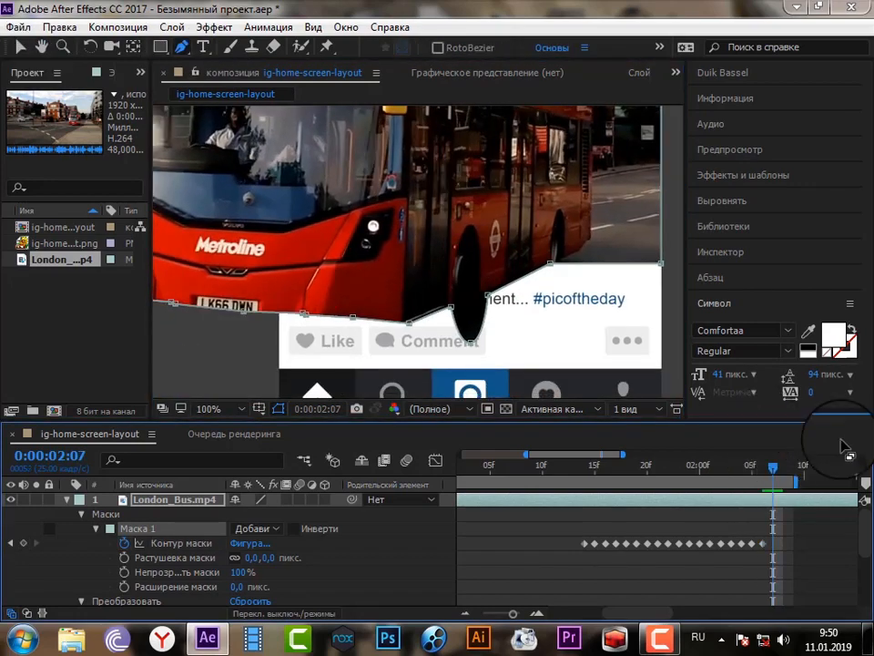
scroll(488, 278, down, 2)
scroll(628, 313, up, 4)
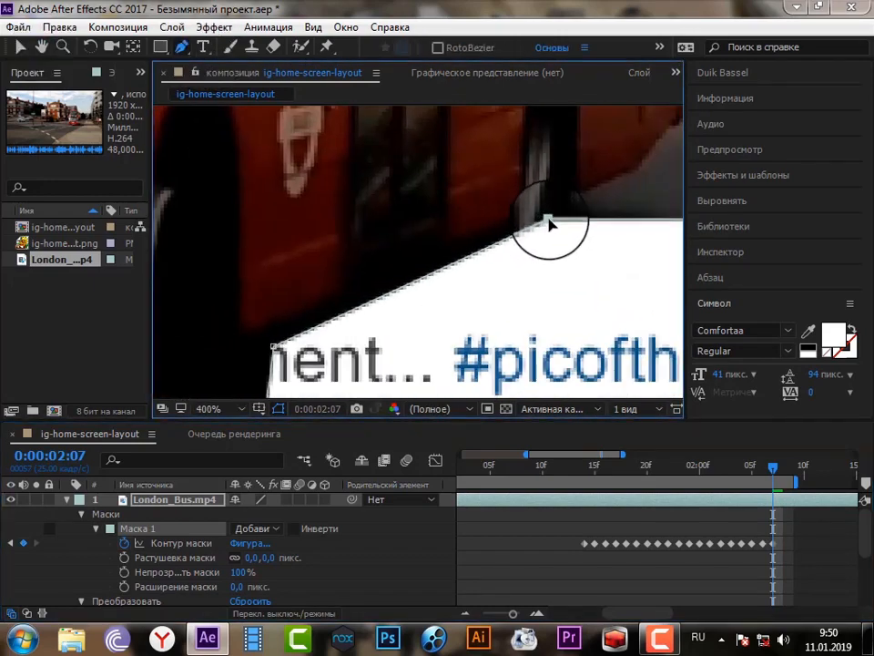
scroll(421, 287, down, 2)
scroll(543, 238, up, 2)
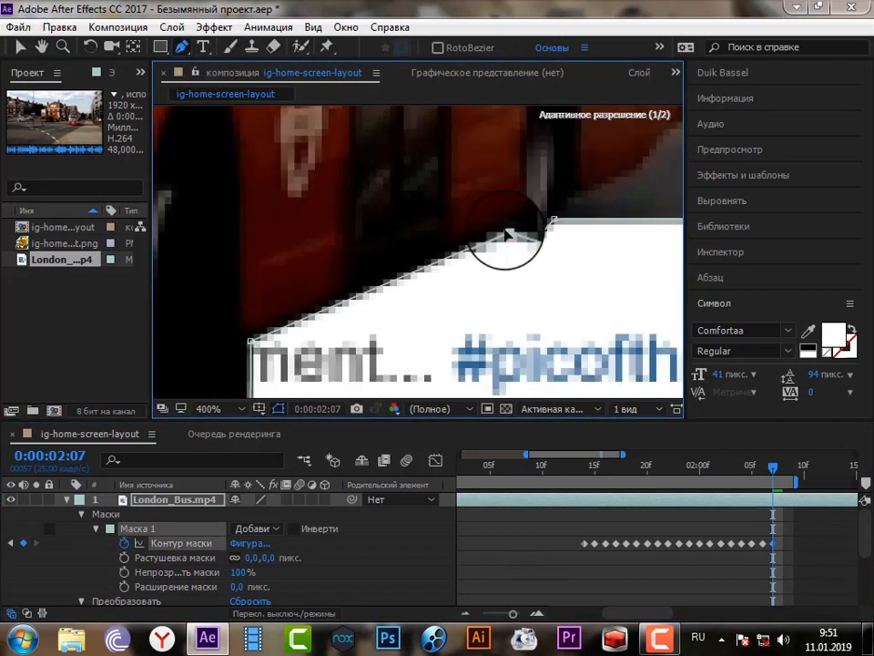
scroll(499, 265, down, 5)
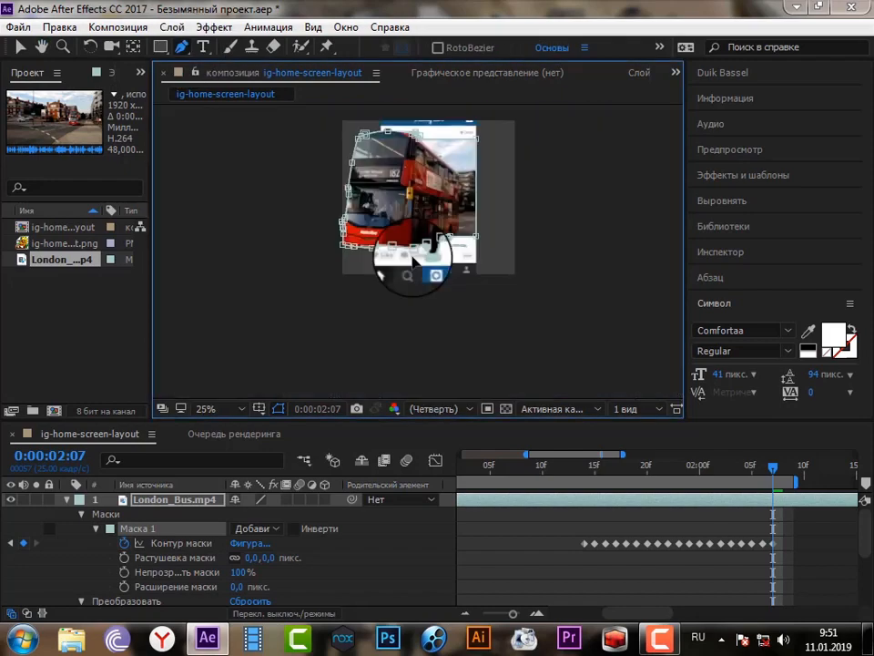
scroll(533, 196, up, 4)
- Move Mask 1's vertices onto the bumper's lower edge from the front corner to its left end at 0:00:02:07
drag(370, 272, 580, 266)
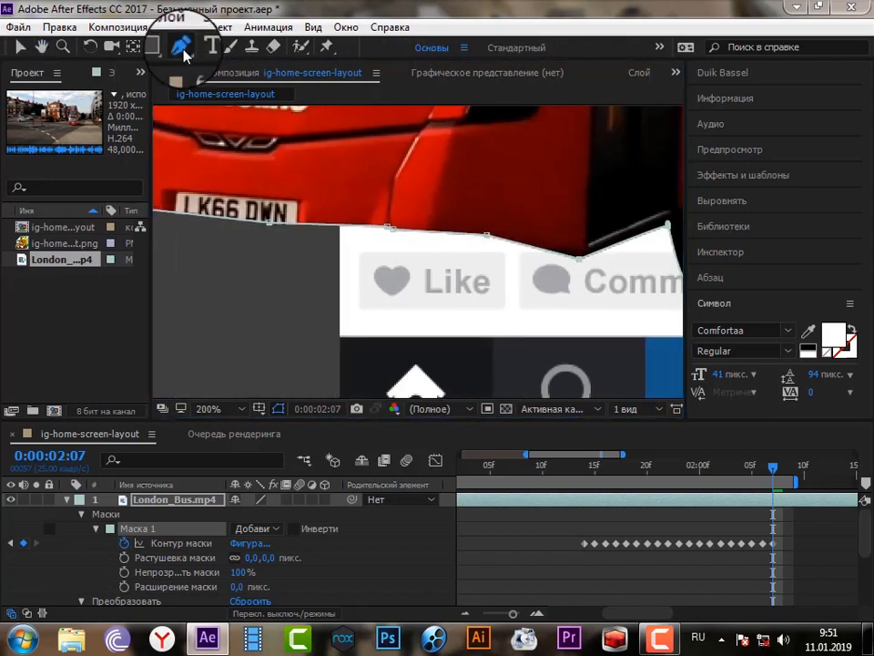
scroll(321, 237, up, 1)
scroll(320, 234, down, 1)
scroll(319, 235, left, 3)
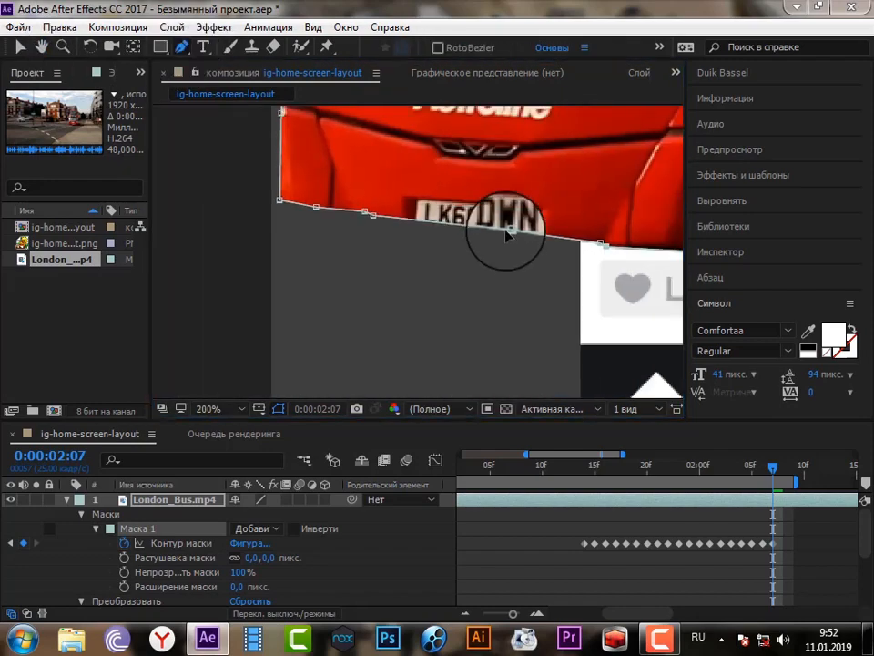
scroll(290, 221, up, 1)
scroll(245, 203, down, 1)
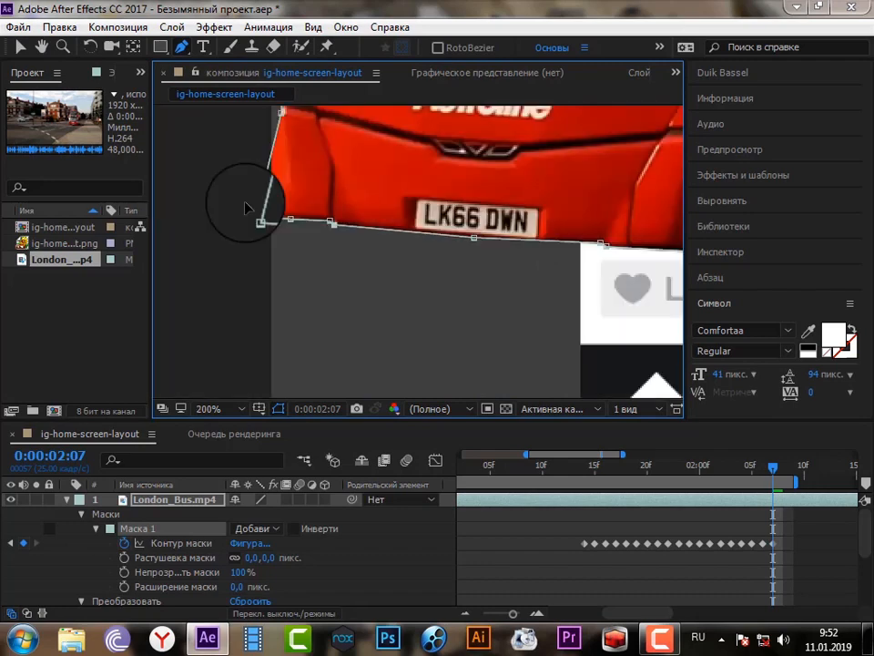
- Move Mask 1's vertices outwards along the left headlight and the windscreen's left edge at 0:00:02:07
drag(246, 203, 405, 366)
drag(412, 116, 453, 148)
drag(453, 148, 431, 279)
drag(442, 208, 434, 313)
drag(463, 239, 409, 228)
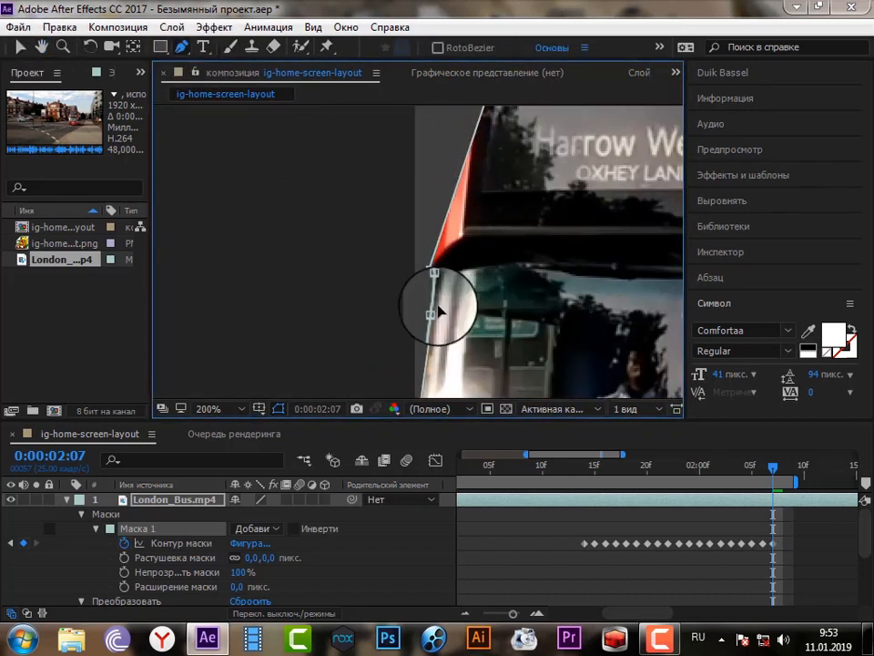
- Align Mask 1's vertices with the upper deck's left edge and the roof's left corner at 0:00:02:07
click(41, 46)
drag(513, 248, 539, 363)
click(181, 47)
drag(512, 185, 478, 152)
click(41, 47)
click(182, 47)
drag(532, 158, 503, 134)
click(41, 47)
drag(523, 205, 377, 296)
click(181, 48)
drag(415, 237, 390, 215)
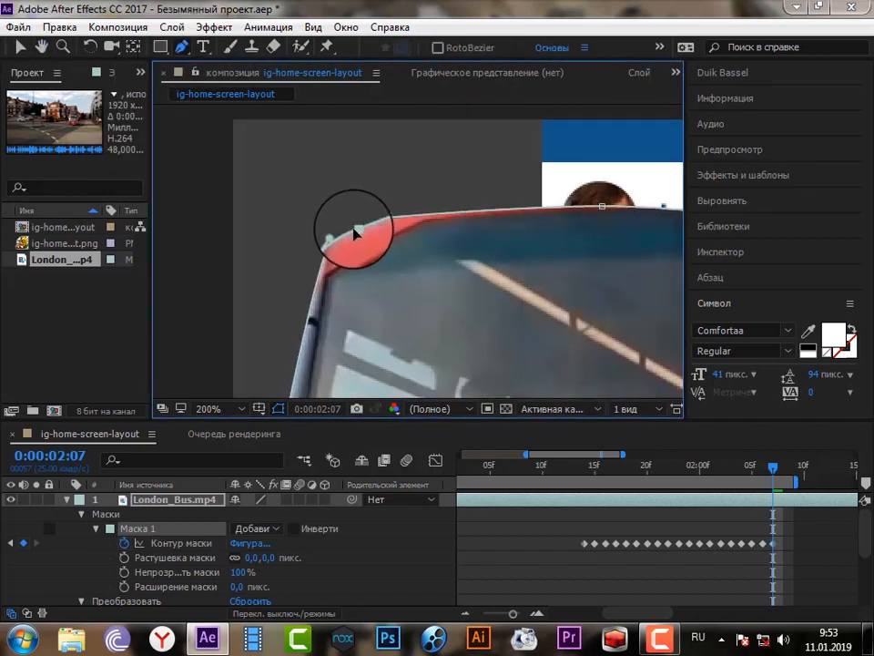
- Fit Mask 1's vertices to the roof's upper edge up to its right corner at 0:00:02:07
drag(602, 206, 494, 235)
drag(494, 235, 447, 219)
drag(648, 296, 488, 277)
scroll(500, 234, up, 1)
drag(500, 234, 398, 224)
drag(563, 313, 500, 301)
drag(378, 215, 383, 196)
- Reshape Mask 1's curve and vertices around the black arm at the roof's right corner at 0:00:02:07
drag(425, 244, 389, 173)
scroll(384, 203, down, 1)
drag(366, 210, 361, 202)
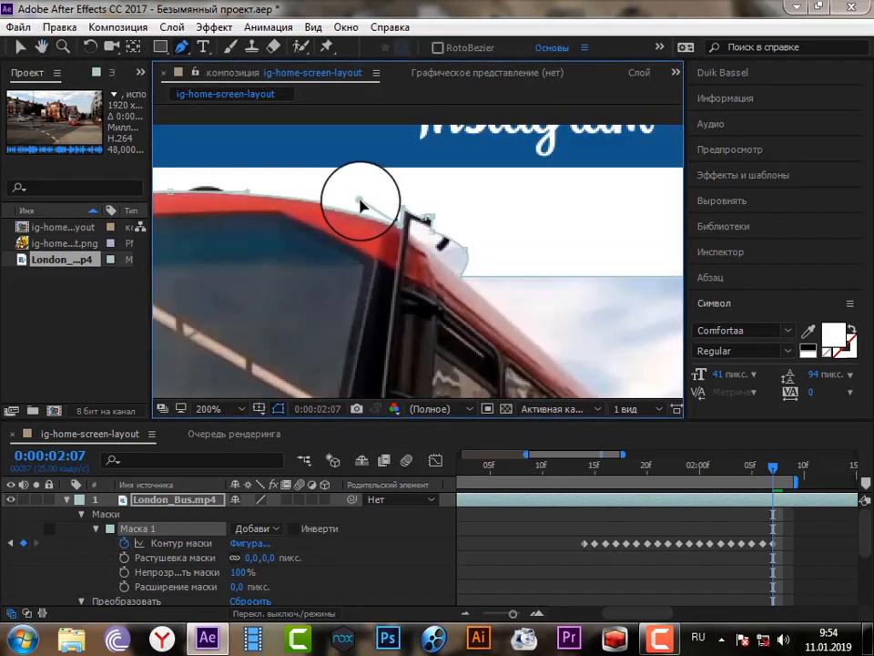
scroll(361, 205, up, 4)
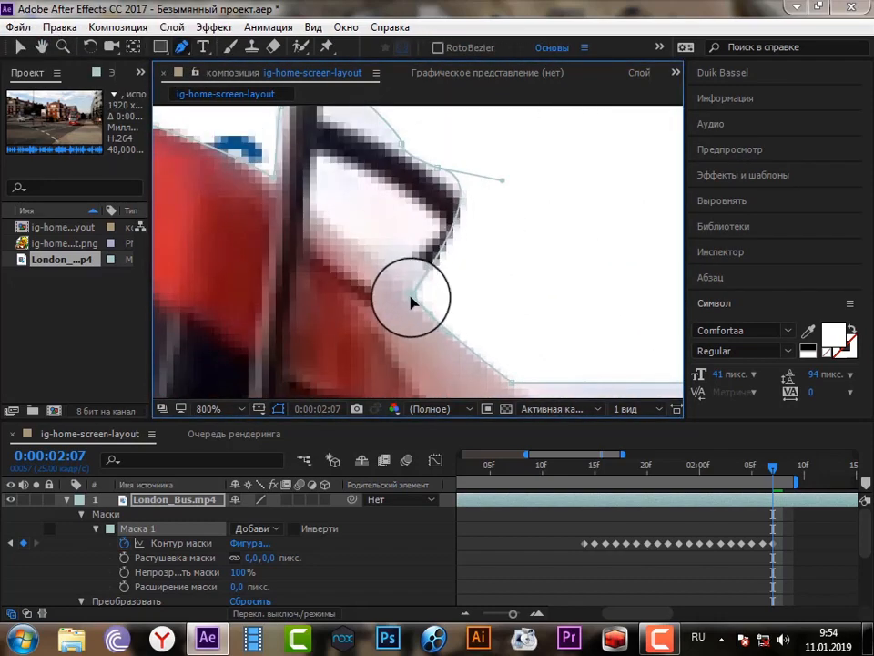
drag(503, 181, 508, 234)
drag(268, 154, 357, 256)
click(185, 51)
drag(390, 157, 384, 148)
click(362, 210)
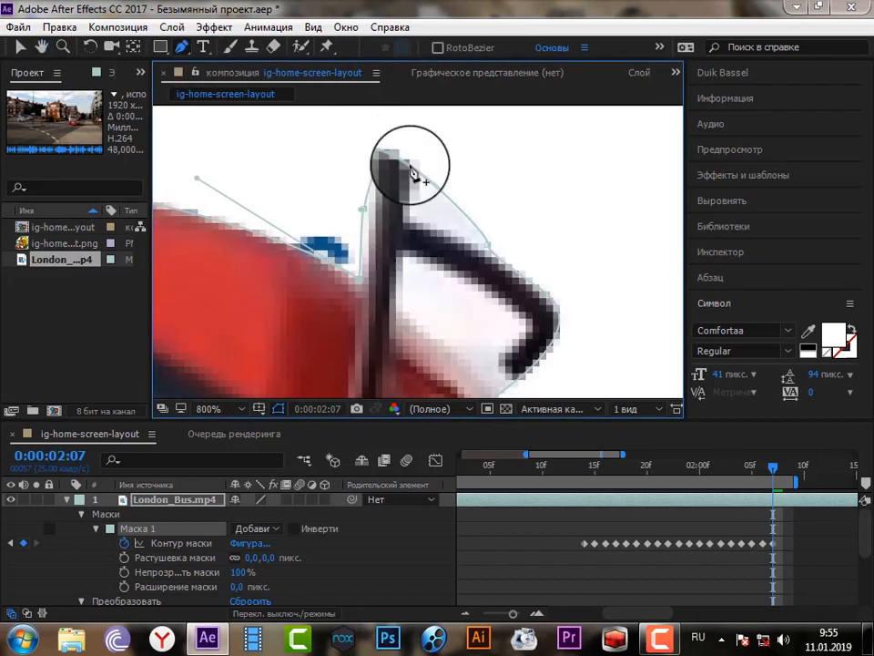
scroll(433, 248, down, 1)
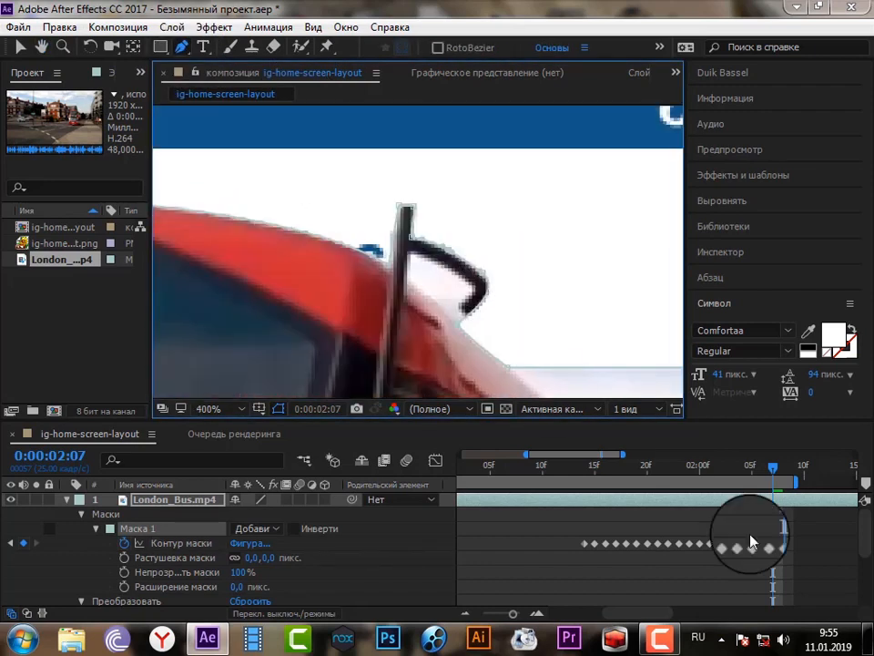
- At 0:00:02:08, fit Mask 1's vertices around the black arm at the roof's right corner
key(Page_Down)
scroll(418, 273, up, 1)
drag(547, 383, 419, 195)
drag(468, 306, 497, 304)
drag(367, 220, 444, 348)
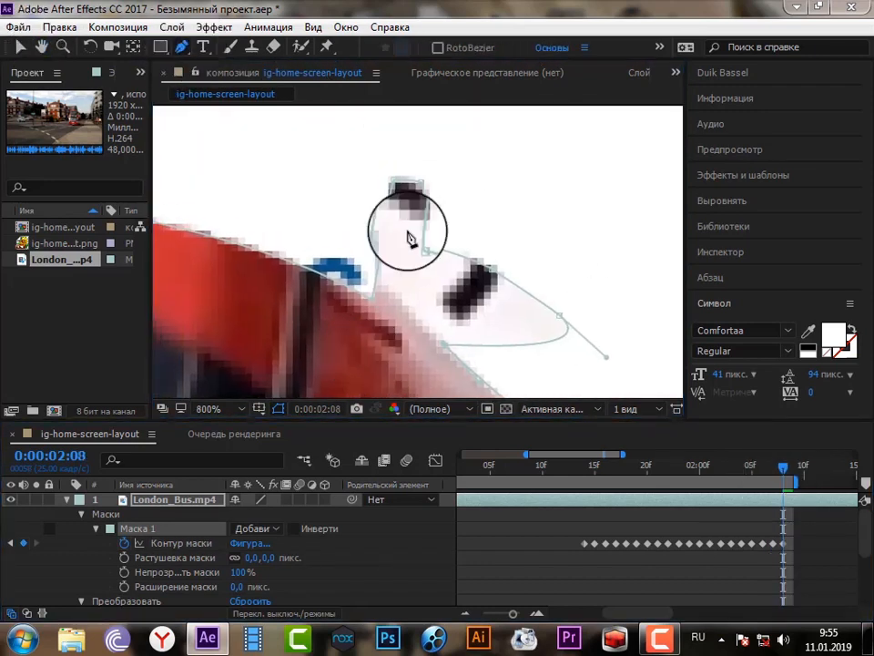
drag(409, 239, 347, 189)
- Fit Mask 1's curve to the roof's upper edge and left corner at 0:00:02:08
scroll(448, 228, down, 2)
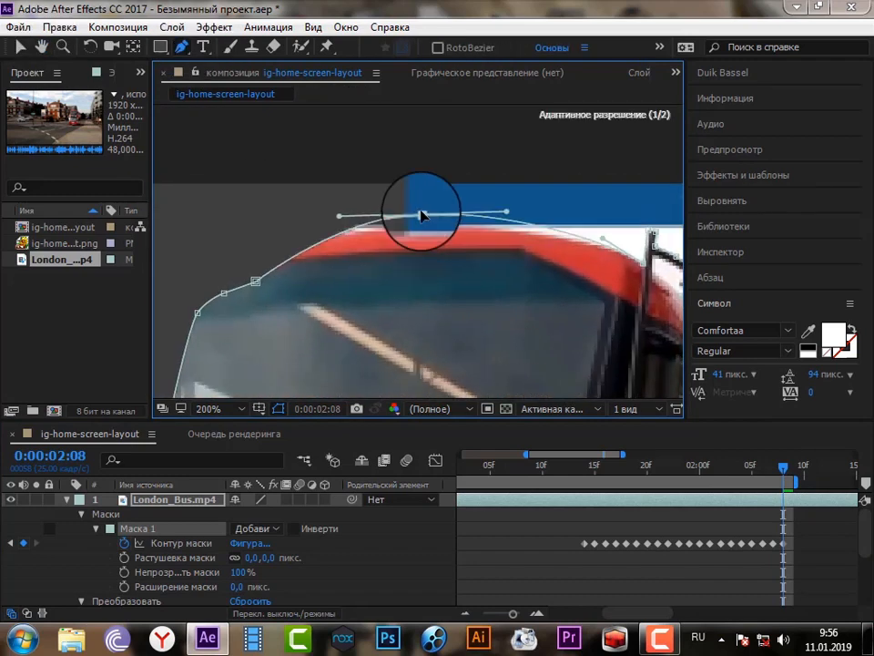
drag(421, 215, 445, 282)
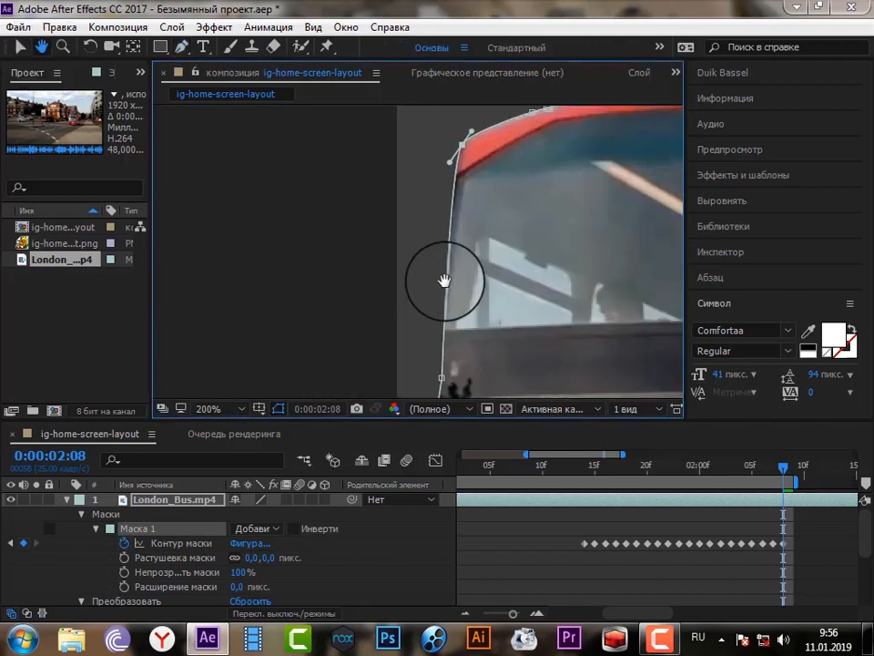
drag(442, 377, 444, 202)
- Align Mask 1's vertices with the bus front's left edge from the destination display down to the bumper at 0:00:02:08
scroll(441, 239, down, 1)
drag(469, 387, 537, 299)
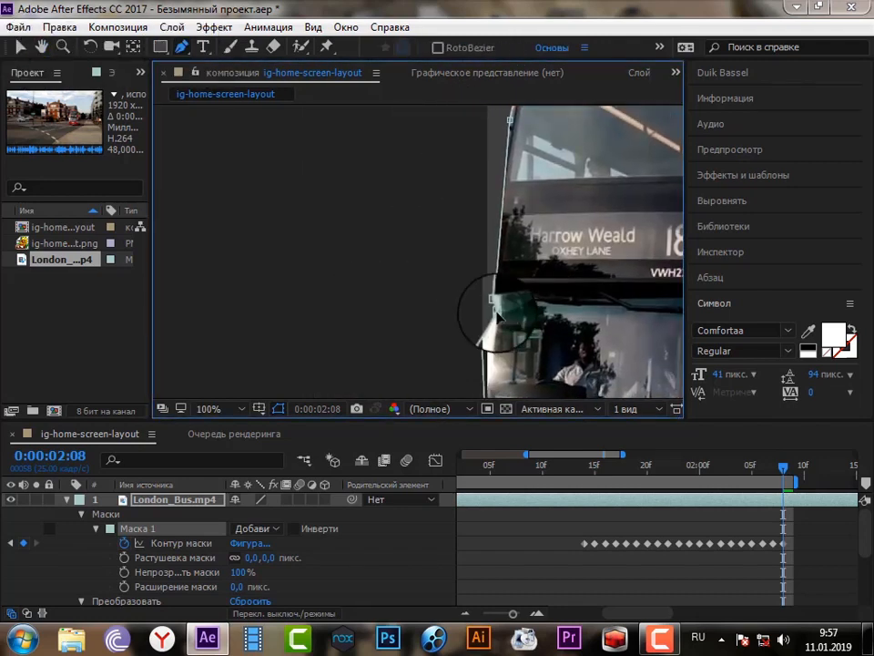
scroll(480, 246, down, 2)
click(44, 48)
scroll(480, 287, up, 3)
- Move Mask 1's vertices onto the bumper's lower edge from its left end to the front corner at 0:00:02:08
drag(496, 360, 407, 282)
mouse_move(357, 229)
mouse_down()
mouse_move(342, 265)
mouse_move(359, 236)
mouse_up()
drag(399, 230, 369, 245)
drag(542, 244, 489, 248)
drag(643, 308, 411, 311)
drag(439, 254, 410, 263)
drag(552, 260, 485, 266)
drag(643, 268, 634, 279)
scroll(488, 254, right, 4)
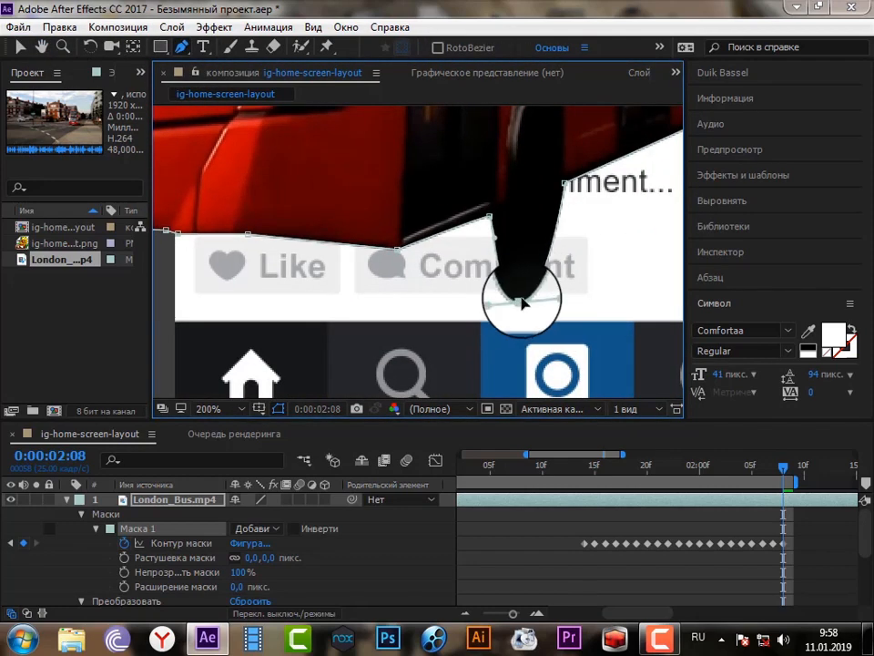
- Fit Mask 1 around the front wheel and along the bus's lower edge to the rear wheel at 0:00:02:08
scroll(465, 278, down, 2)
scroll(492, 255, up, 2)
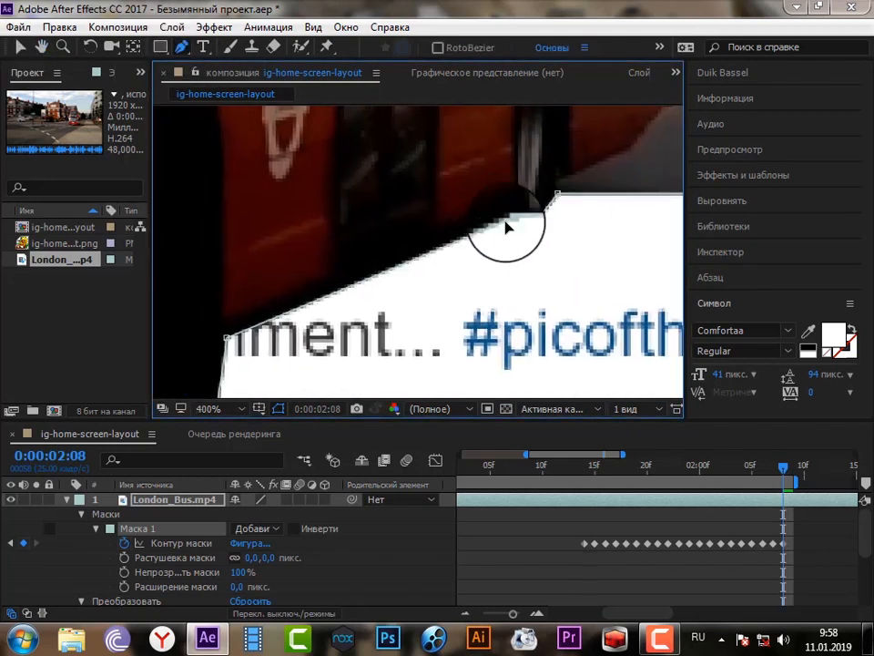
scroll(439, 340, down, 2)
scroll(491, 233, up, 2)
- At 0:00:02:09, fit Mask 1's vertices to the bus's lower edge from the front wheel along the bumper
key(Page_Down)
scroll(513, 274, down, 2)
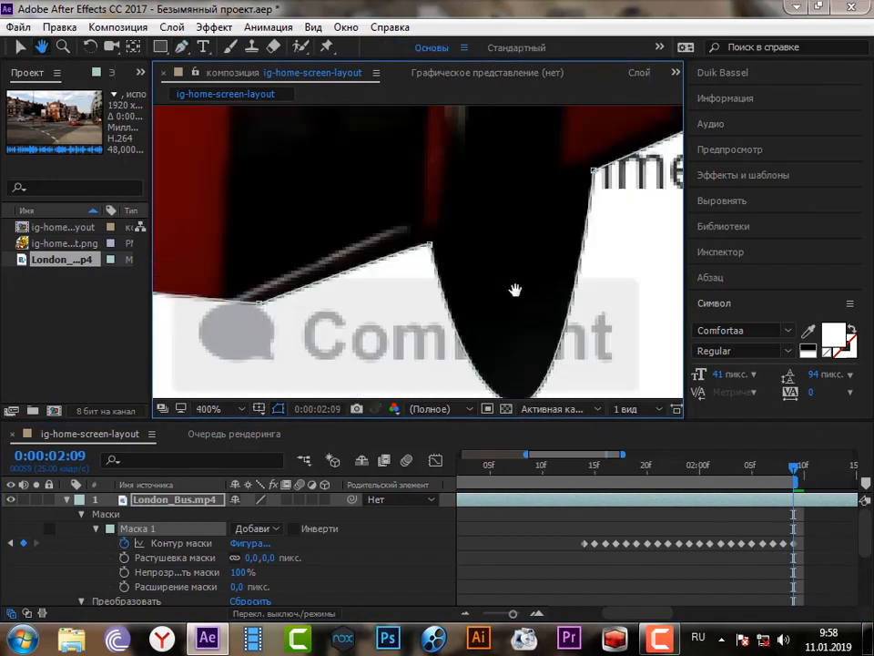
scroll(494, 302, up, 2)
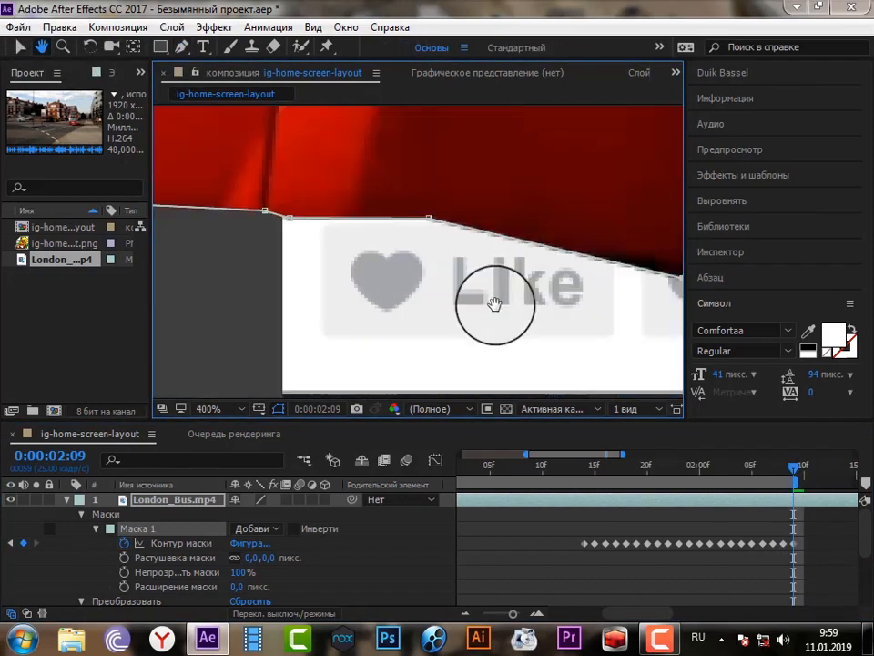
scroll(333, 242, down, 2)
drag(436, 240, 433, 243)
- Move Mask 1's vertices outwards around the bumper's left end and the bus front's lower left side at 0:00:02:09
drag(164, 208, 368, 257)
drag(232, 228, 224, 262)
drag(228, 118, 270, 239)
drag(274, 123, 332, 265)
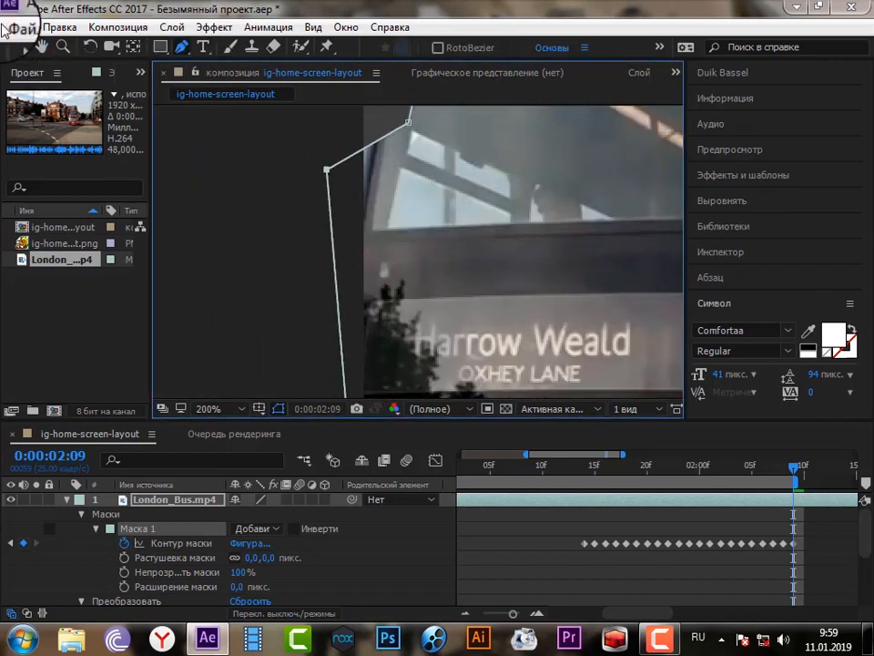
- Adjust Mask 1's vertices along the upper deck's left edge and the roof's left corner at 0:00:02:09
drag(365, 159, 325, 304)
drag(360, 281, 338, 227)
drag(288, 314, 312, 342)
drag(397, 162, 464, 145)
- Return to 0:00:02:08 and end the work area there
scroll(482, 164, down, 2)
click(787, 468)
drag(797, 481, 784, 482)
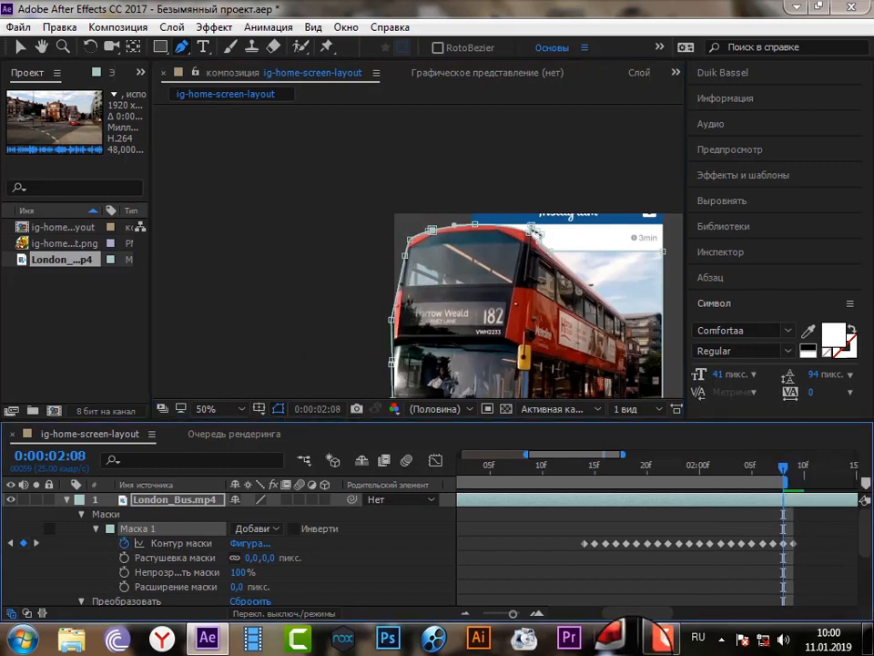
- Preview the masked bus animation from the first frame of the composition
click(42, 46)
drag(501, 332, 432, 221)
click(20, 46)
click(718, 151)
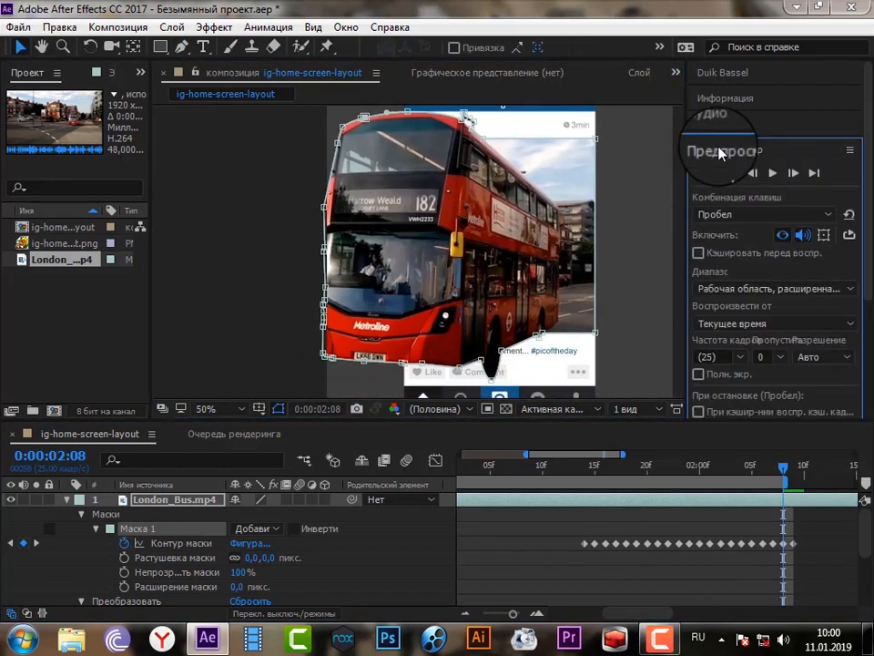
click(773, 175)
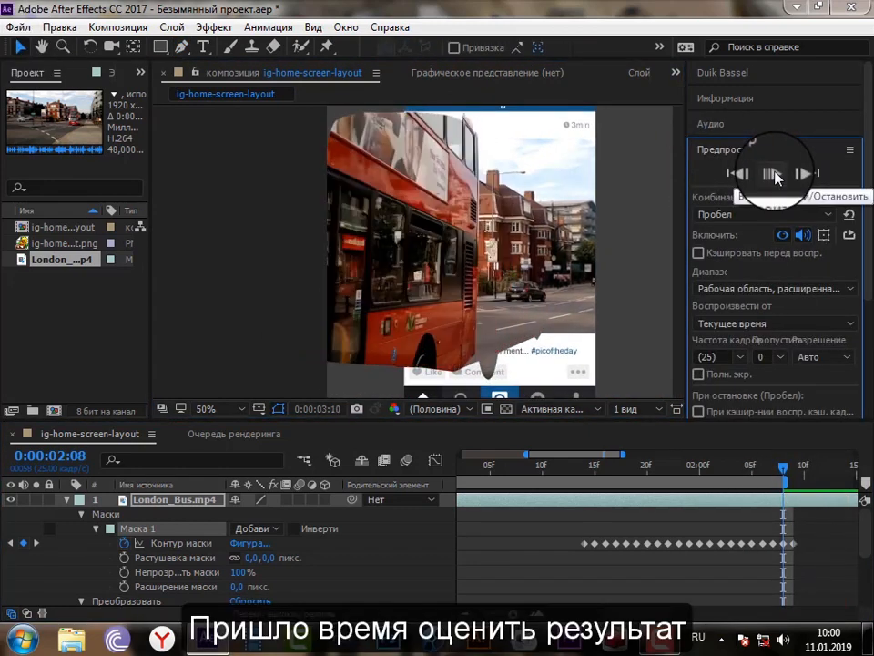
click(774, 175)
click(731, 173)
click(773, 173)
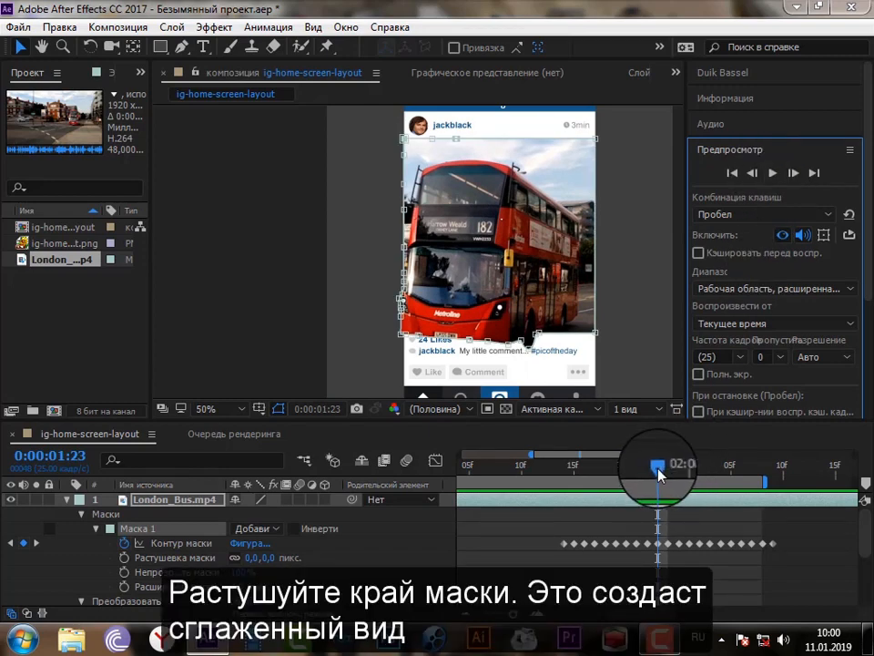
- Set Mask 1's feather to 2 pixels, comparing the bus's softened edge at 0:00:01:24 and 0:00:02:02
drag(660, 475, 667, 466)
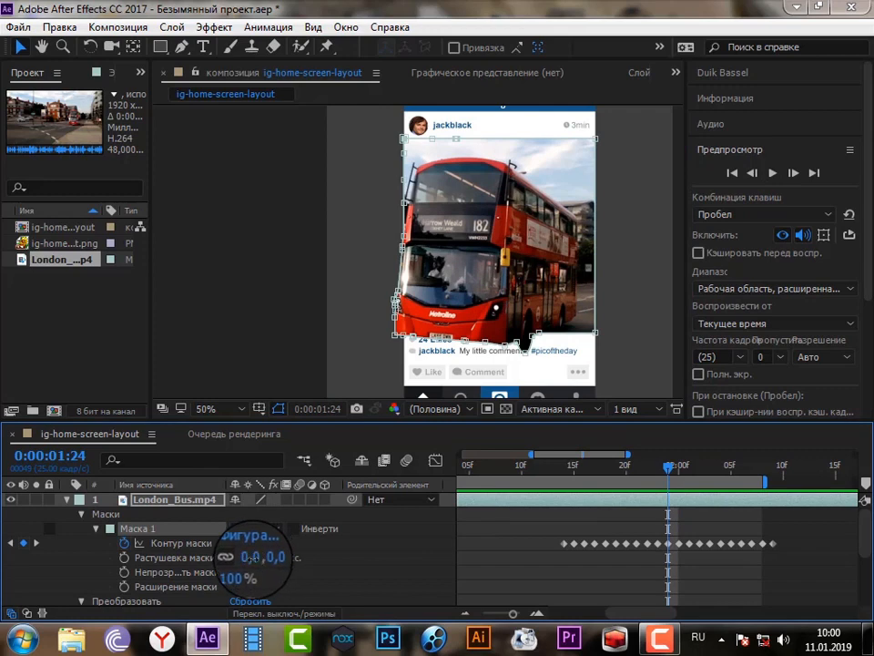
scroll(426, 217, up, 3)
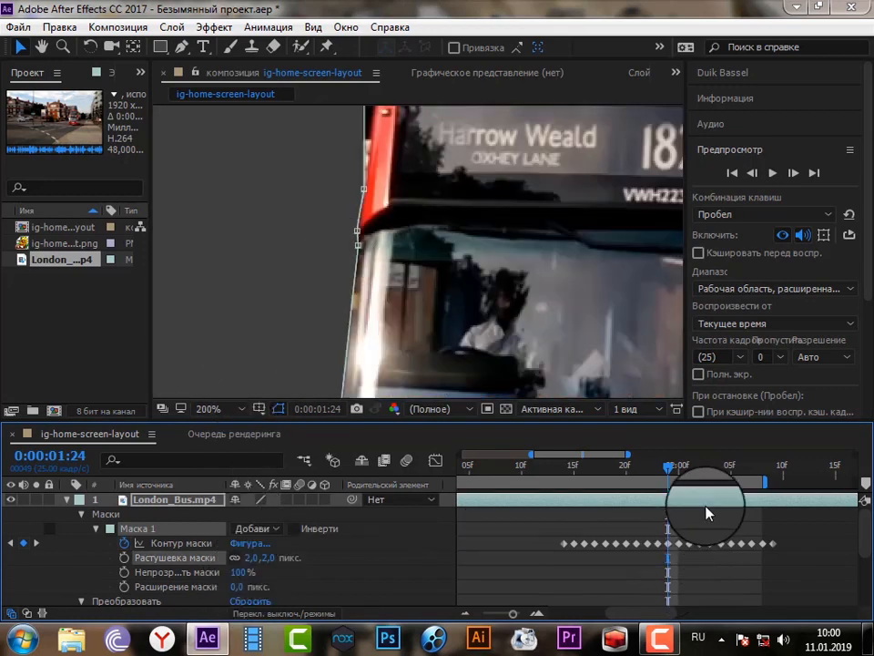
drag(668, 469, 700, 477)
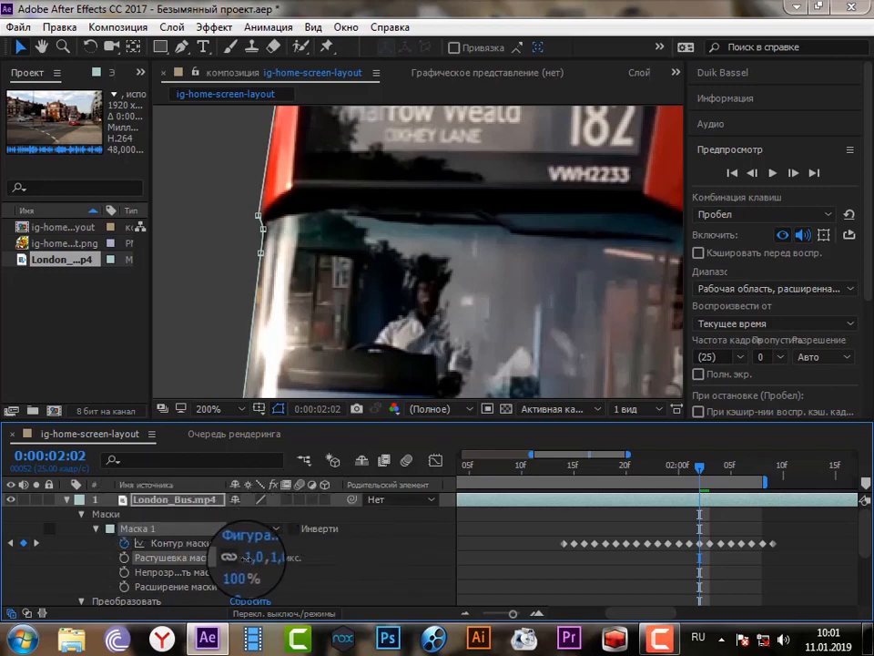
drag(246, 557, 247, 560)
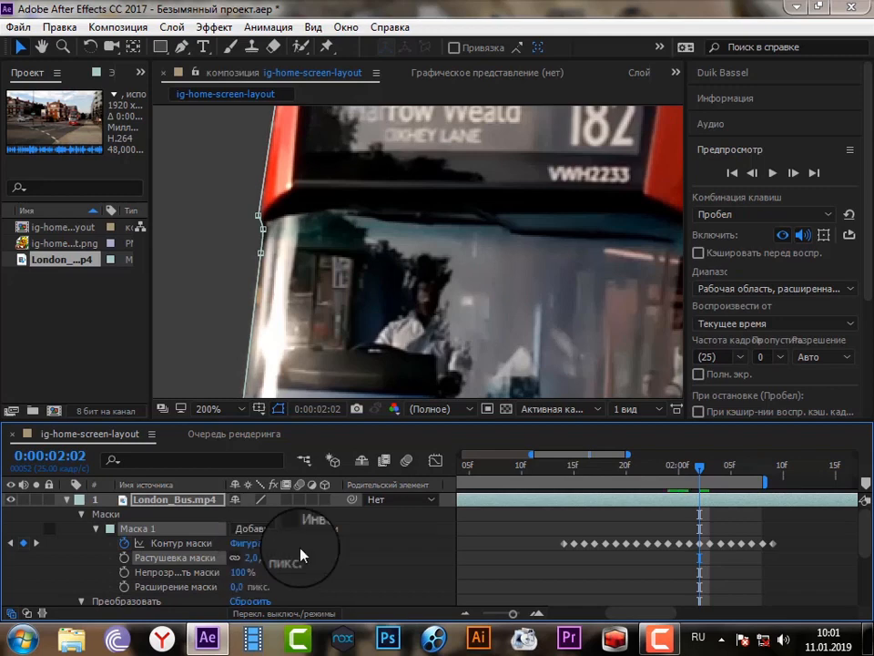
- Check the whole feathered bus cutout at 0:00:02:04 and collapse the London_Bus.mp4 layer's properties
drag(699, 467, 715, 500)
key(comma)
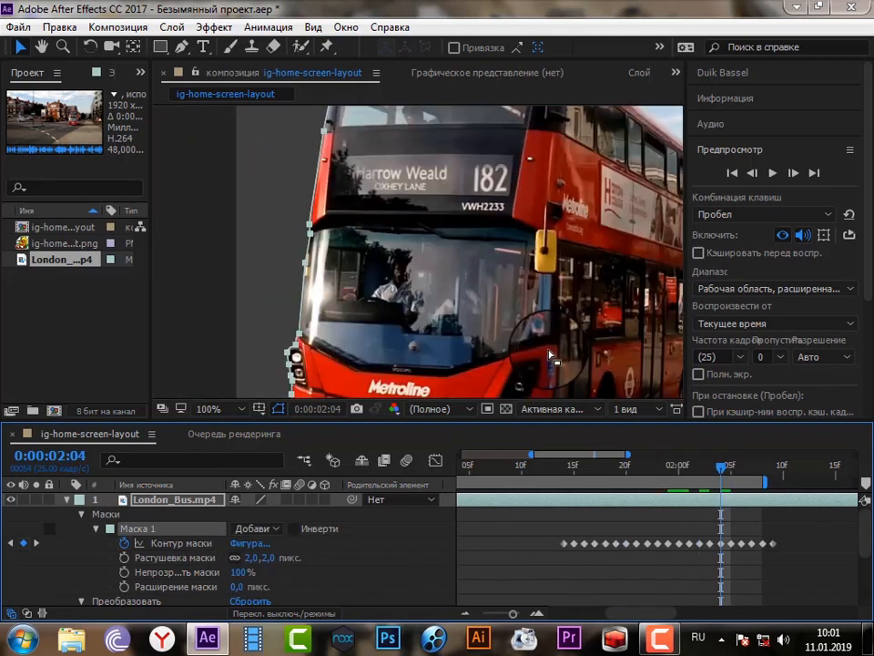
key(comma)
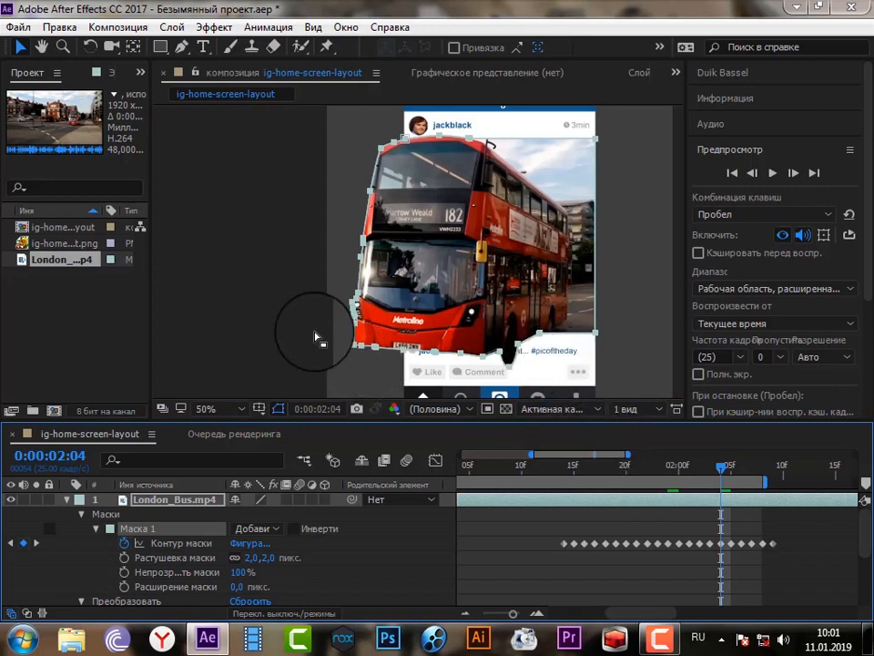
click(67, 500)
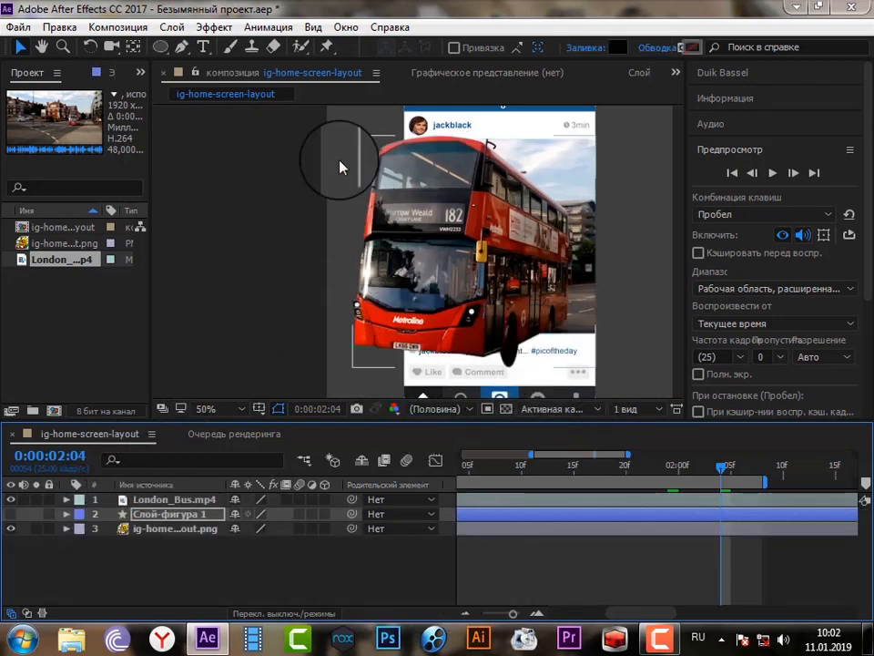
- Add the ig-home-screen-layout composition to the render queue and choose QuickTime as its output module format
click(118, 26)
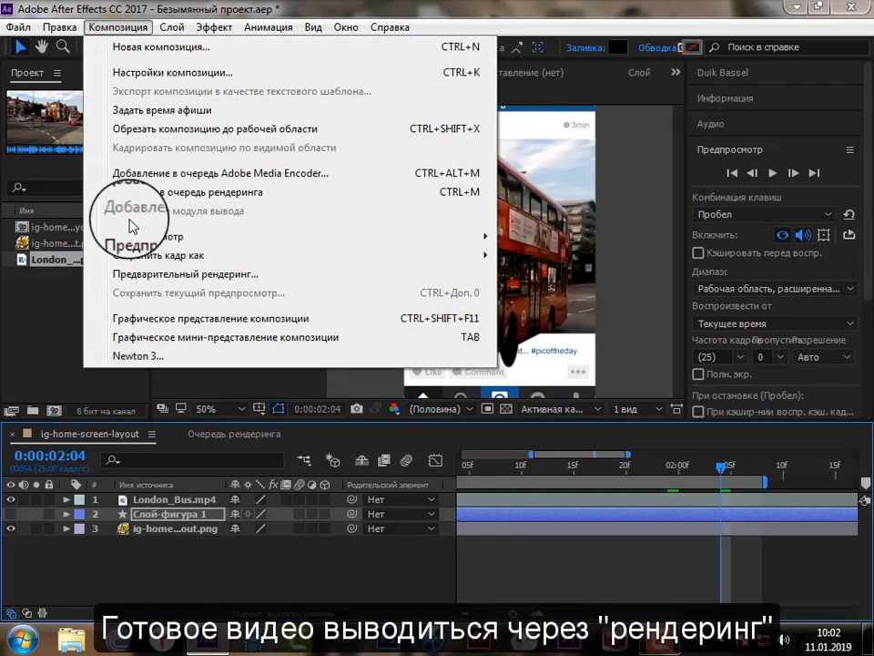
click(134, 194)
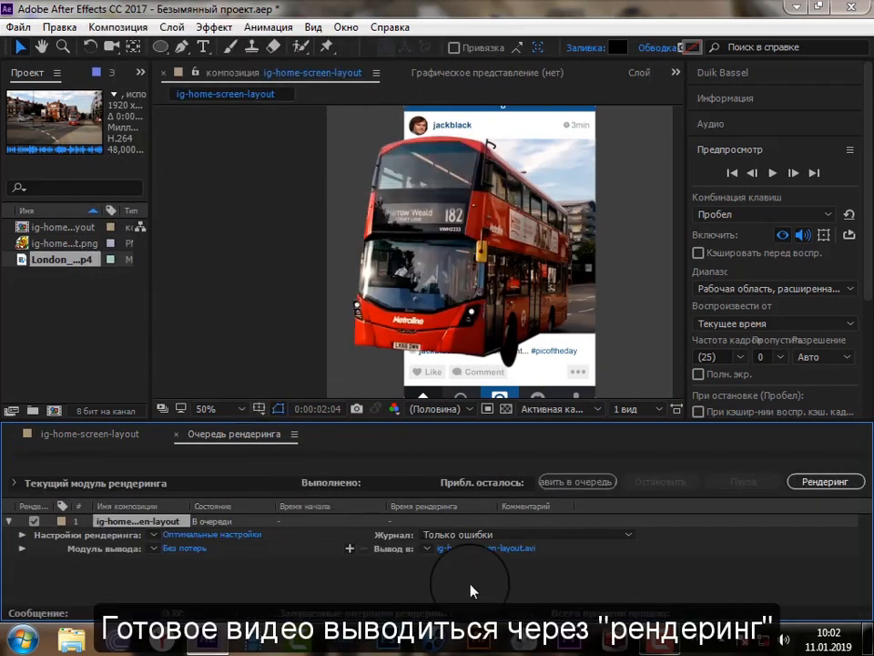
click(209, 550)
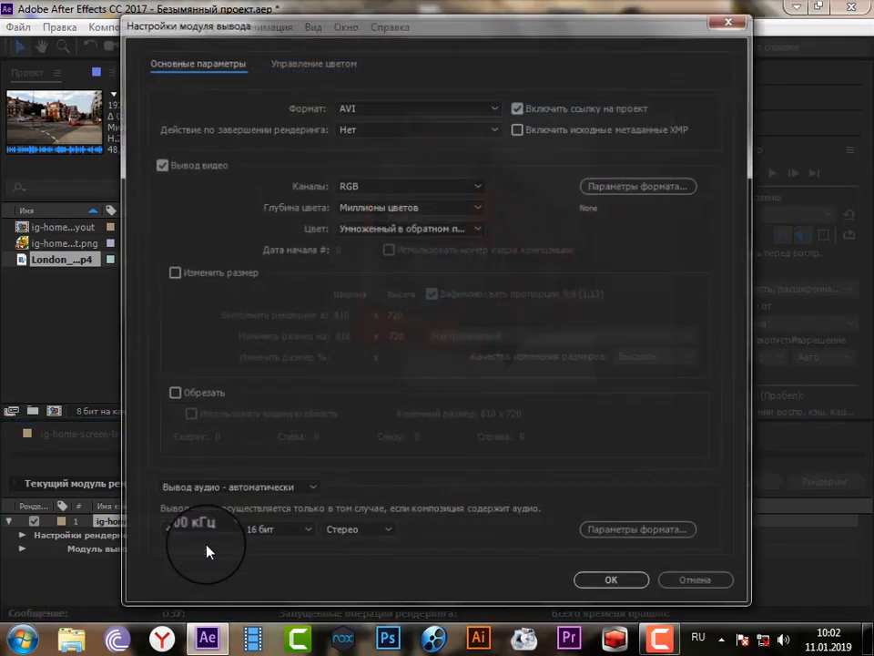
click(382, 115)
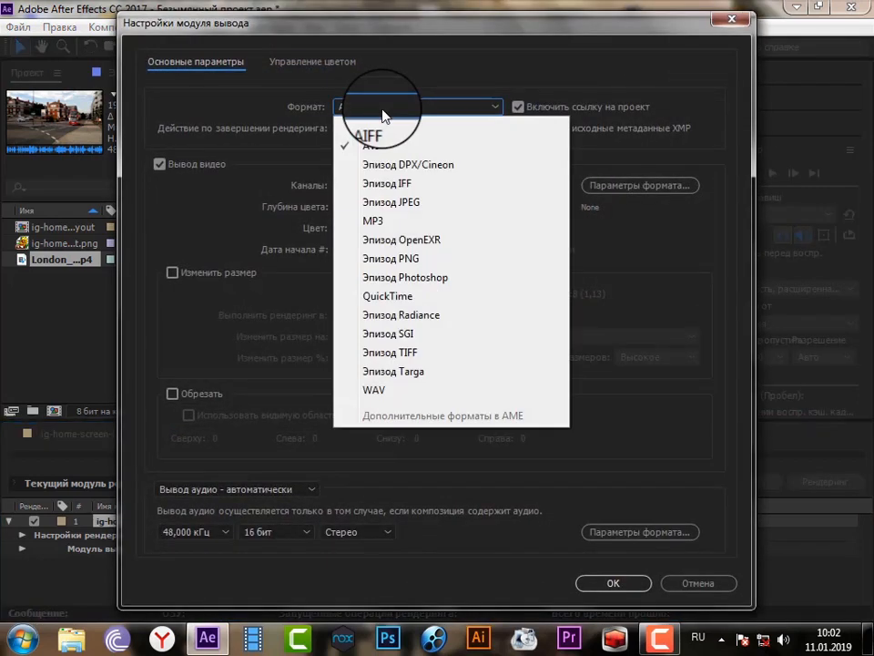
click(396, 297)
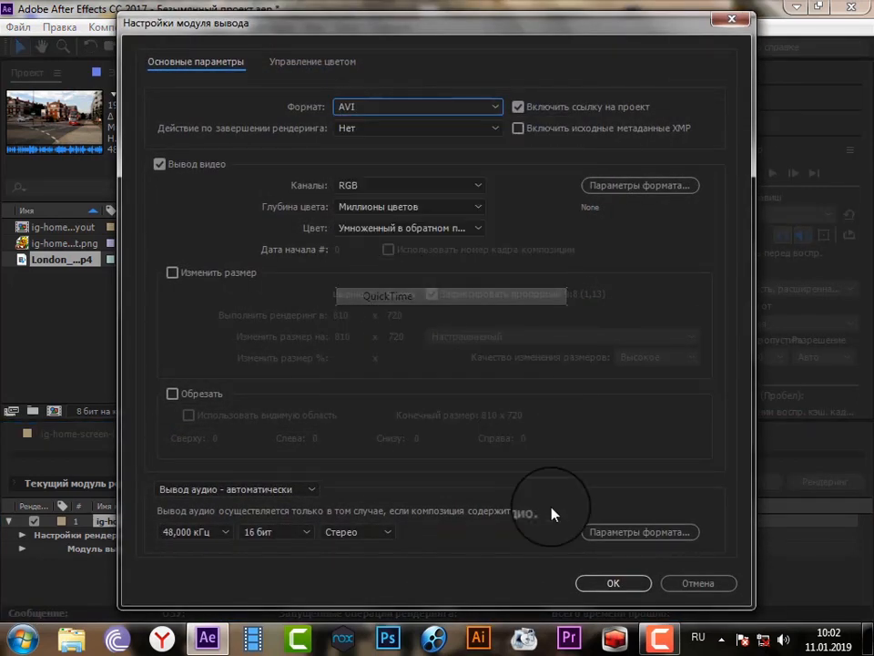